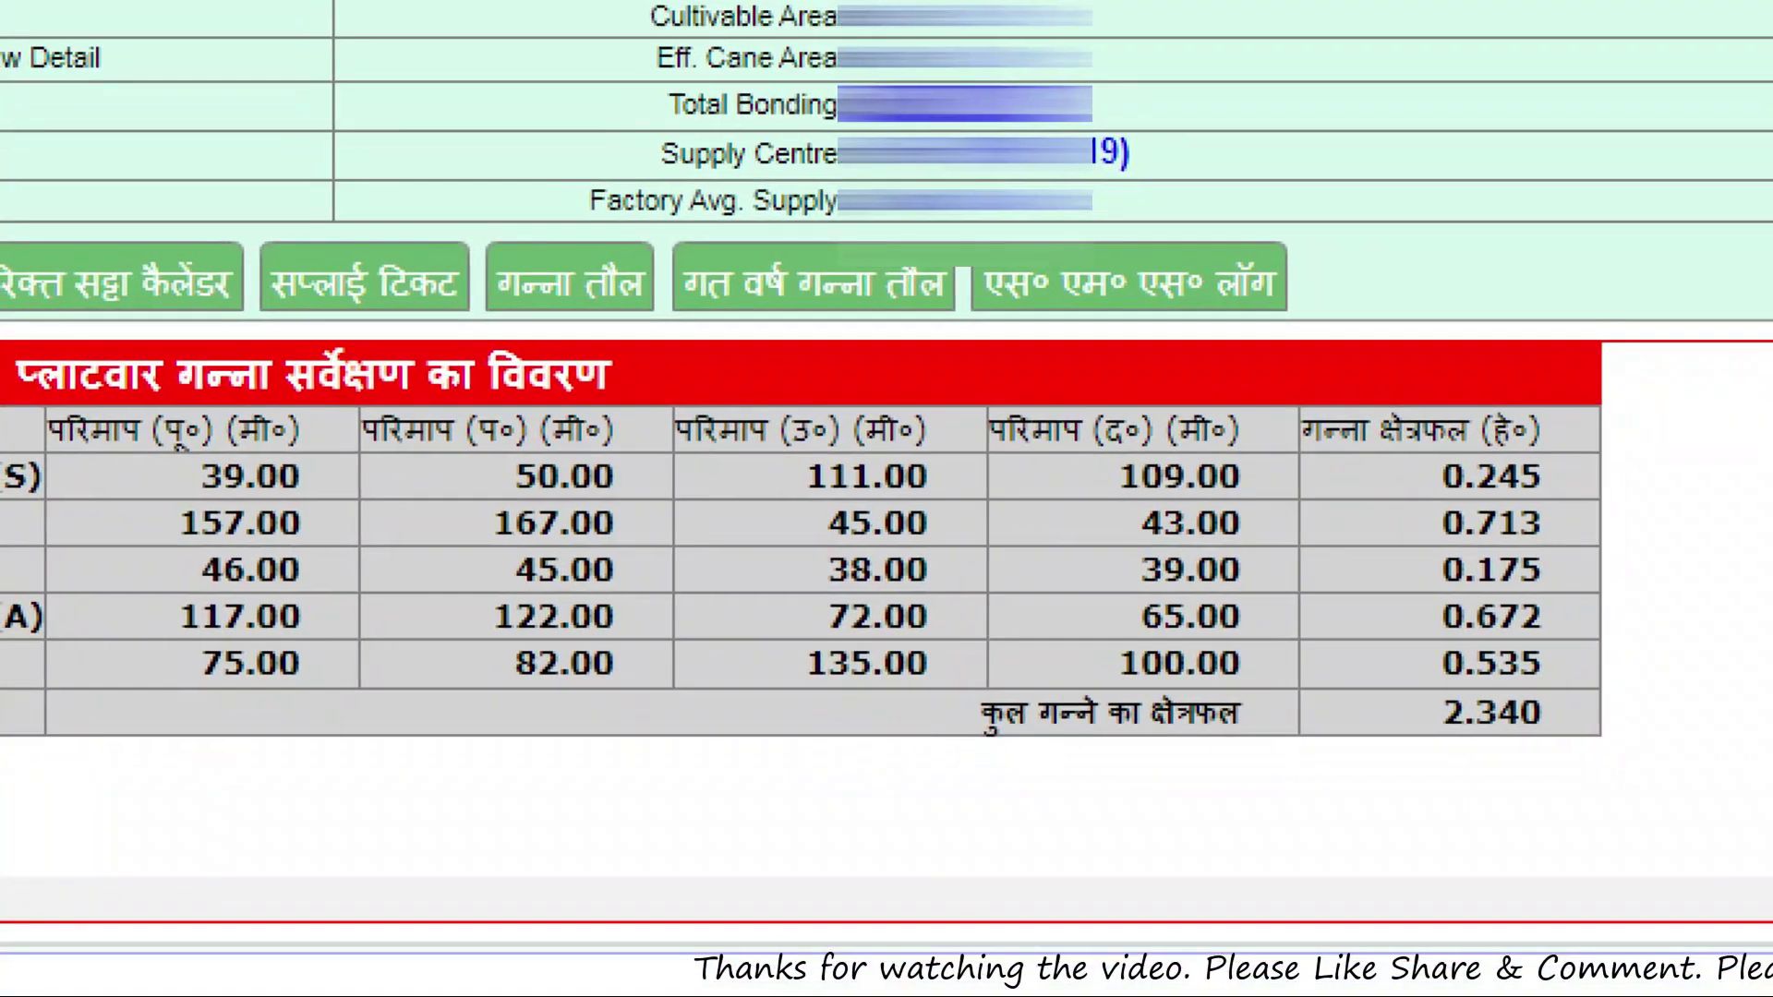
Bring up the calculator app beside the Cane UP Enquiry survey table
{"action": "left_click", "coordinate": [1427, 753]}
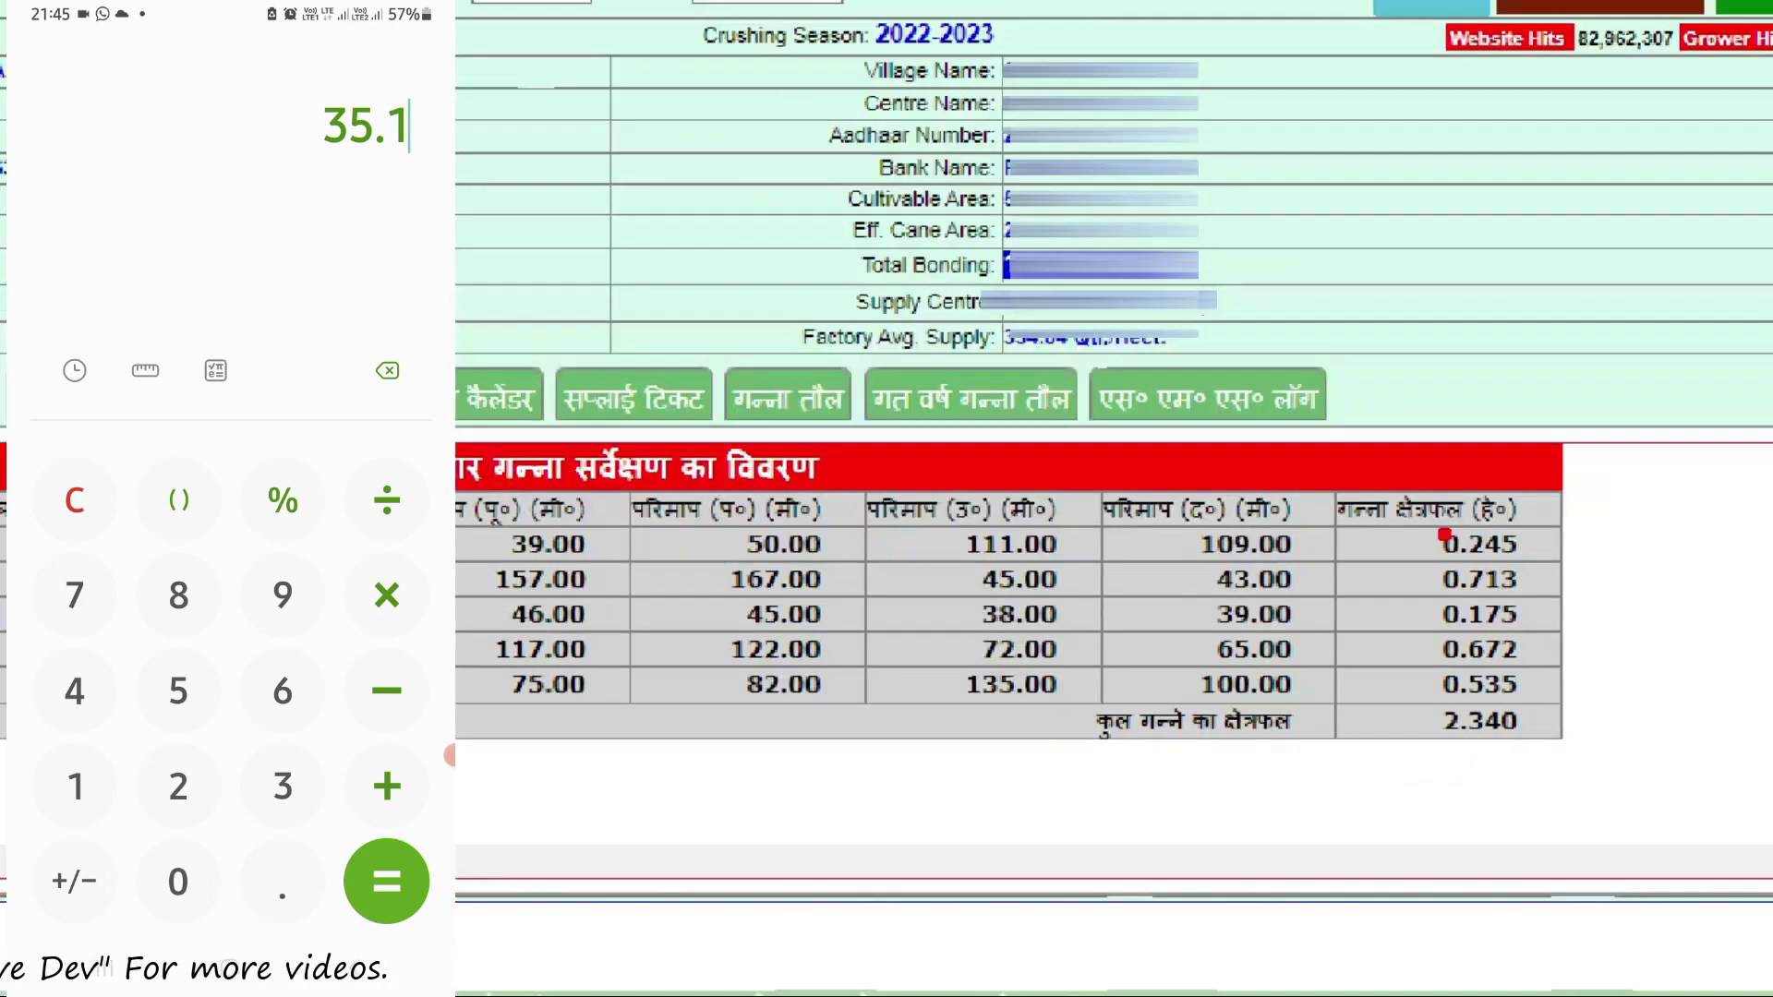
Clear the calculator and add plot areas 0.245 and 0.672 to get 0.917
{"action": "left_click", "coordinate": [450, 756]}
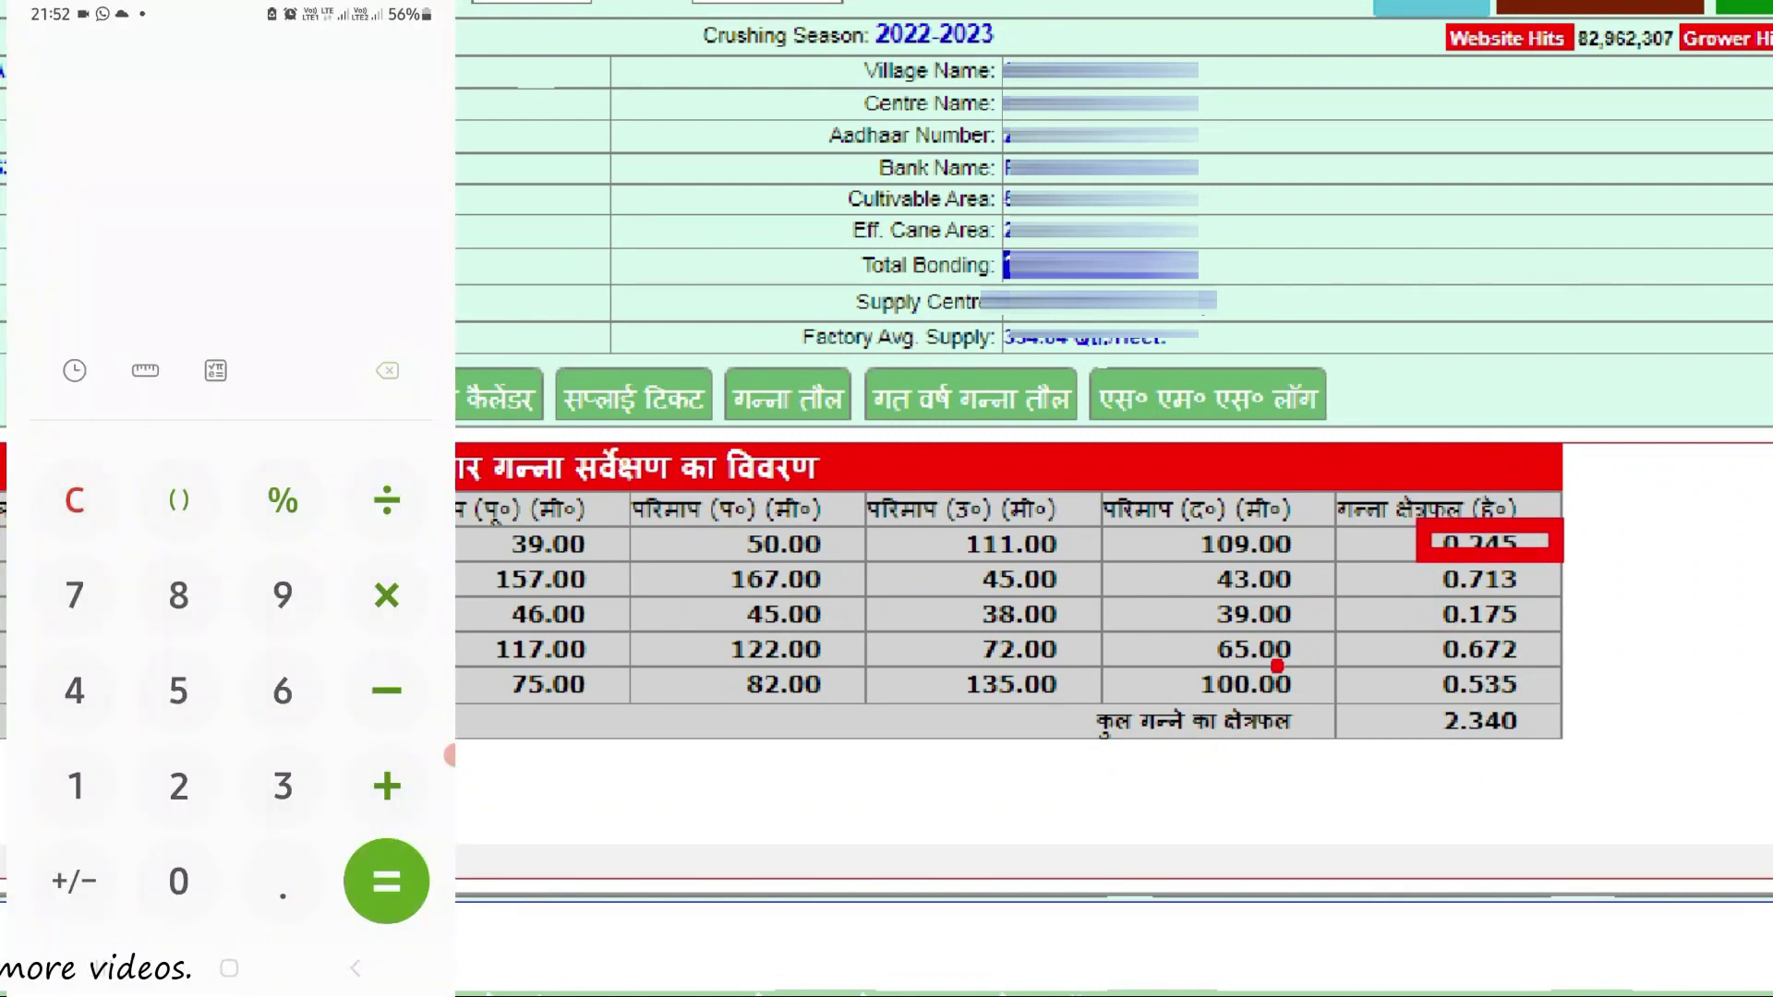
{"action": "left_click", "coordinate": [178, 881]}
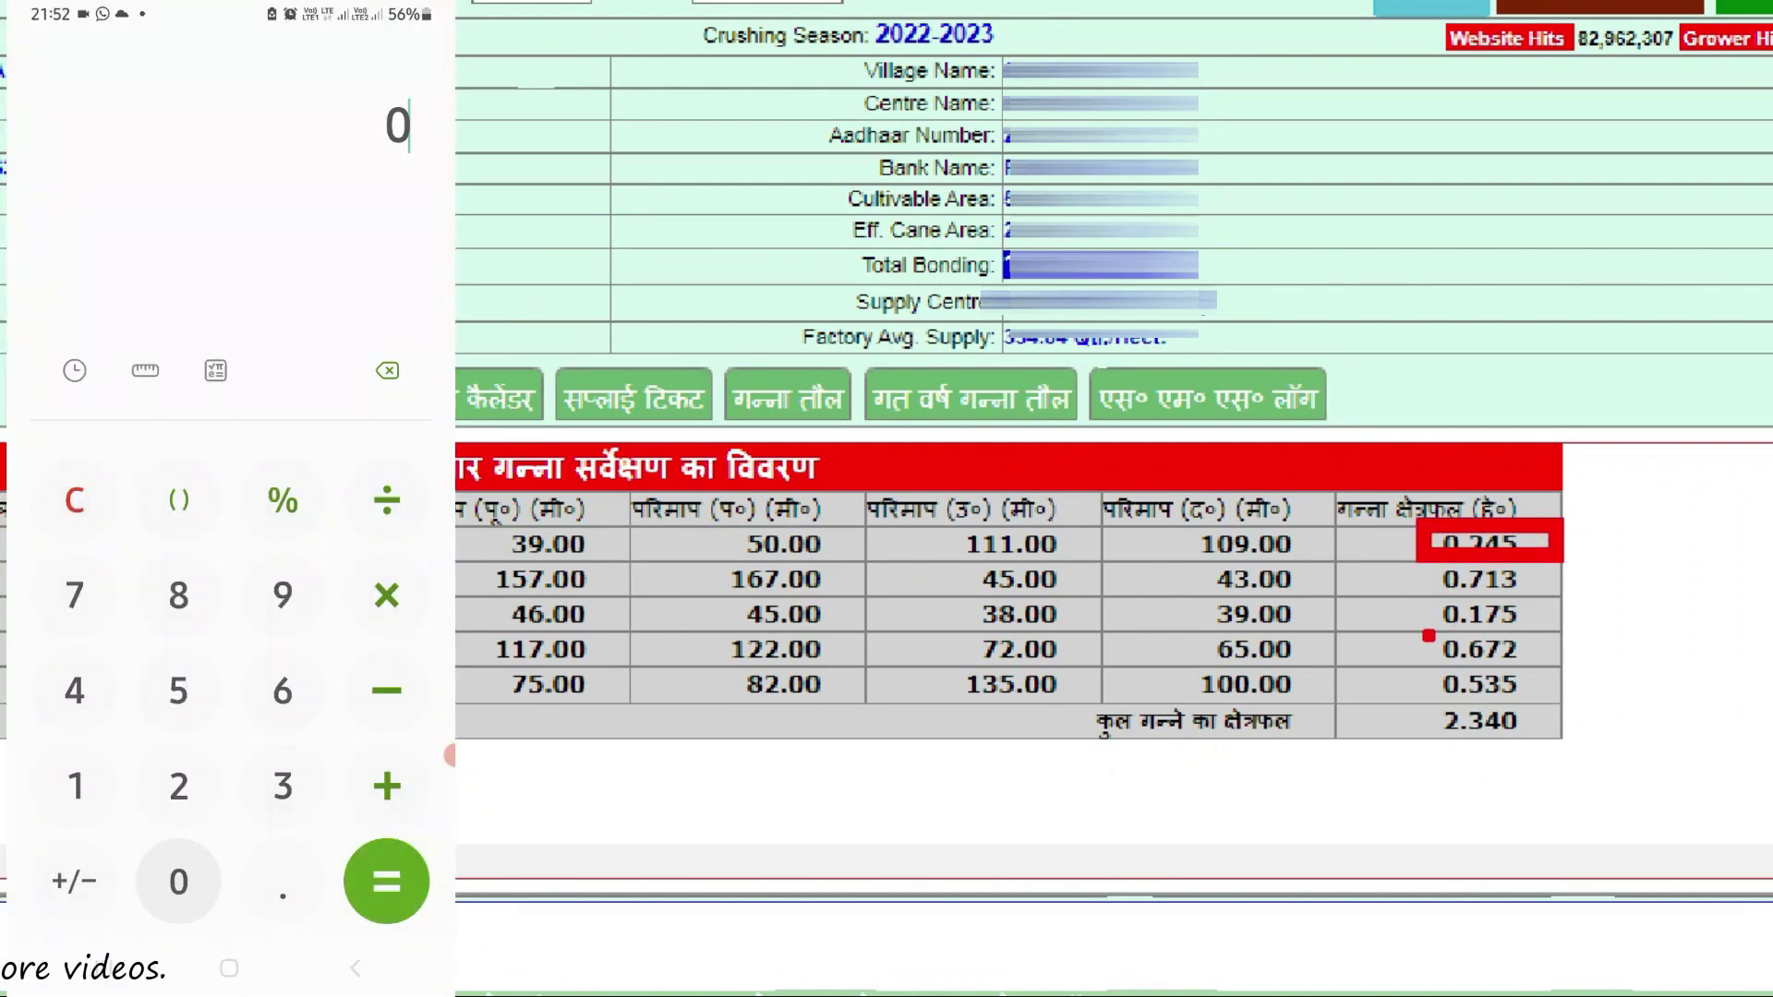
{"action": "left_click", "coordinate": [283, 881]}
{"action": "left_click", "coordinate": [178, 786]}
{"action": "left_click", "coordinate": [74, 691]}
{"action": "left_click", "coordinate": [178, 690]}
{"action": "left_click", "coordinate": [386, 785]}
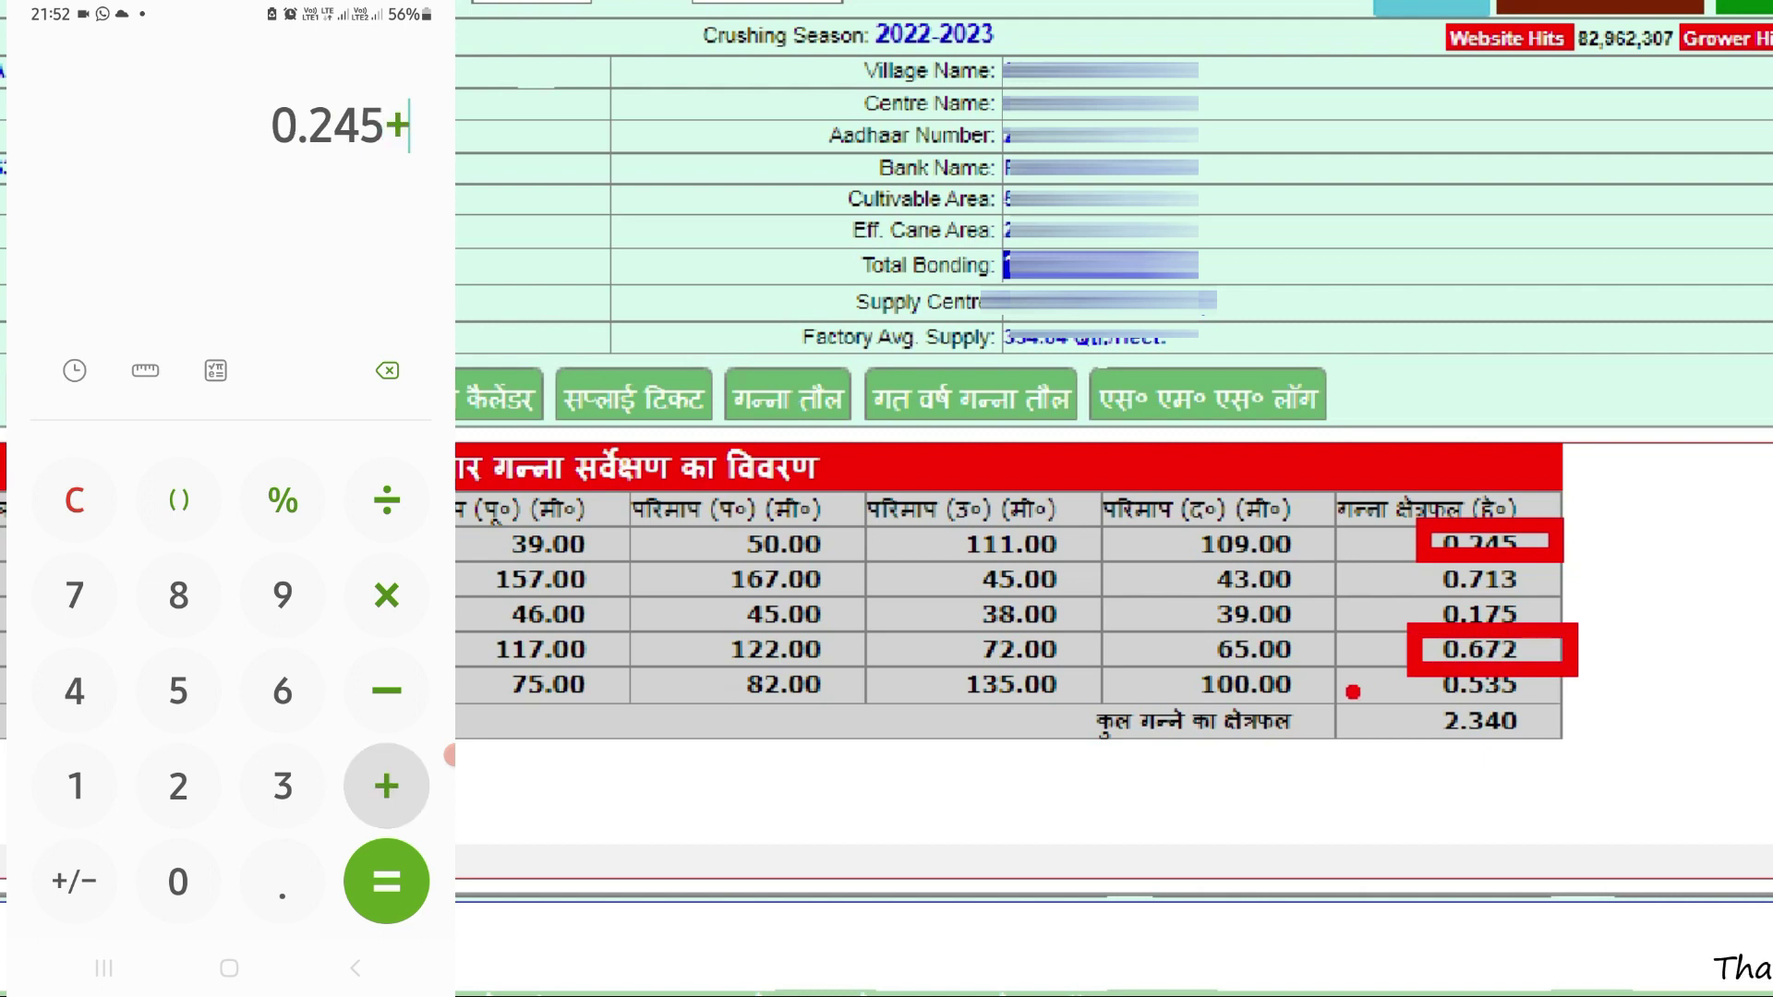
{"action": "left_click", "coordinate": [178, 881]}
{"action": "left_click", "coordinate": [283, 881]}
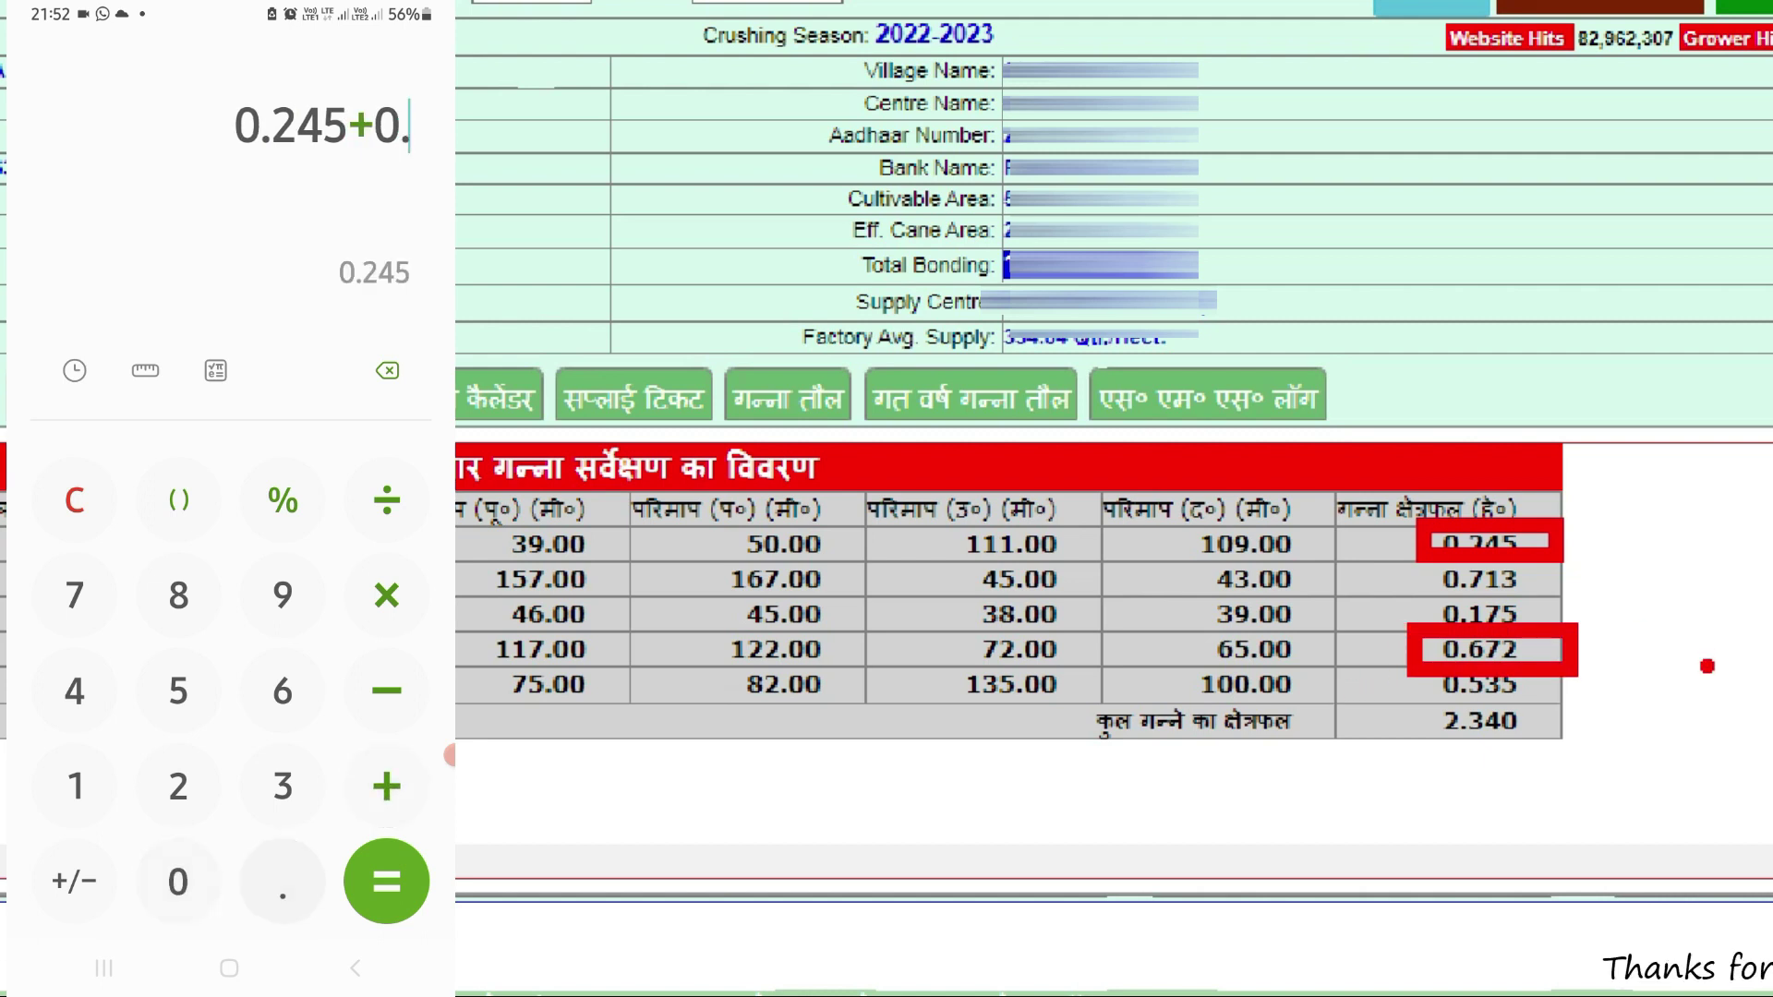
{"action": "left_click", "coordinate": [283, 690]}
{"action": "left_click", "coordinate": [74, 594]}
{"action": "left_click", "coordinate": [178, 786]}
{"action": "left_click", "coordinate": [386, 881]}
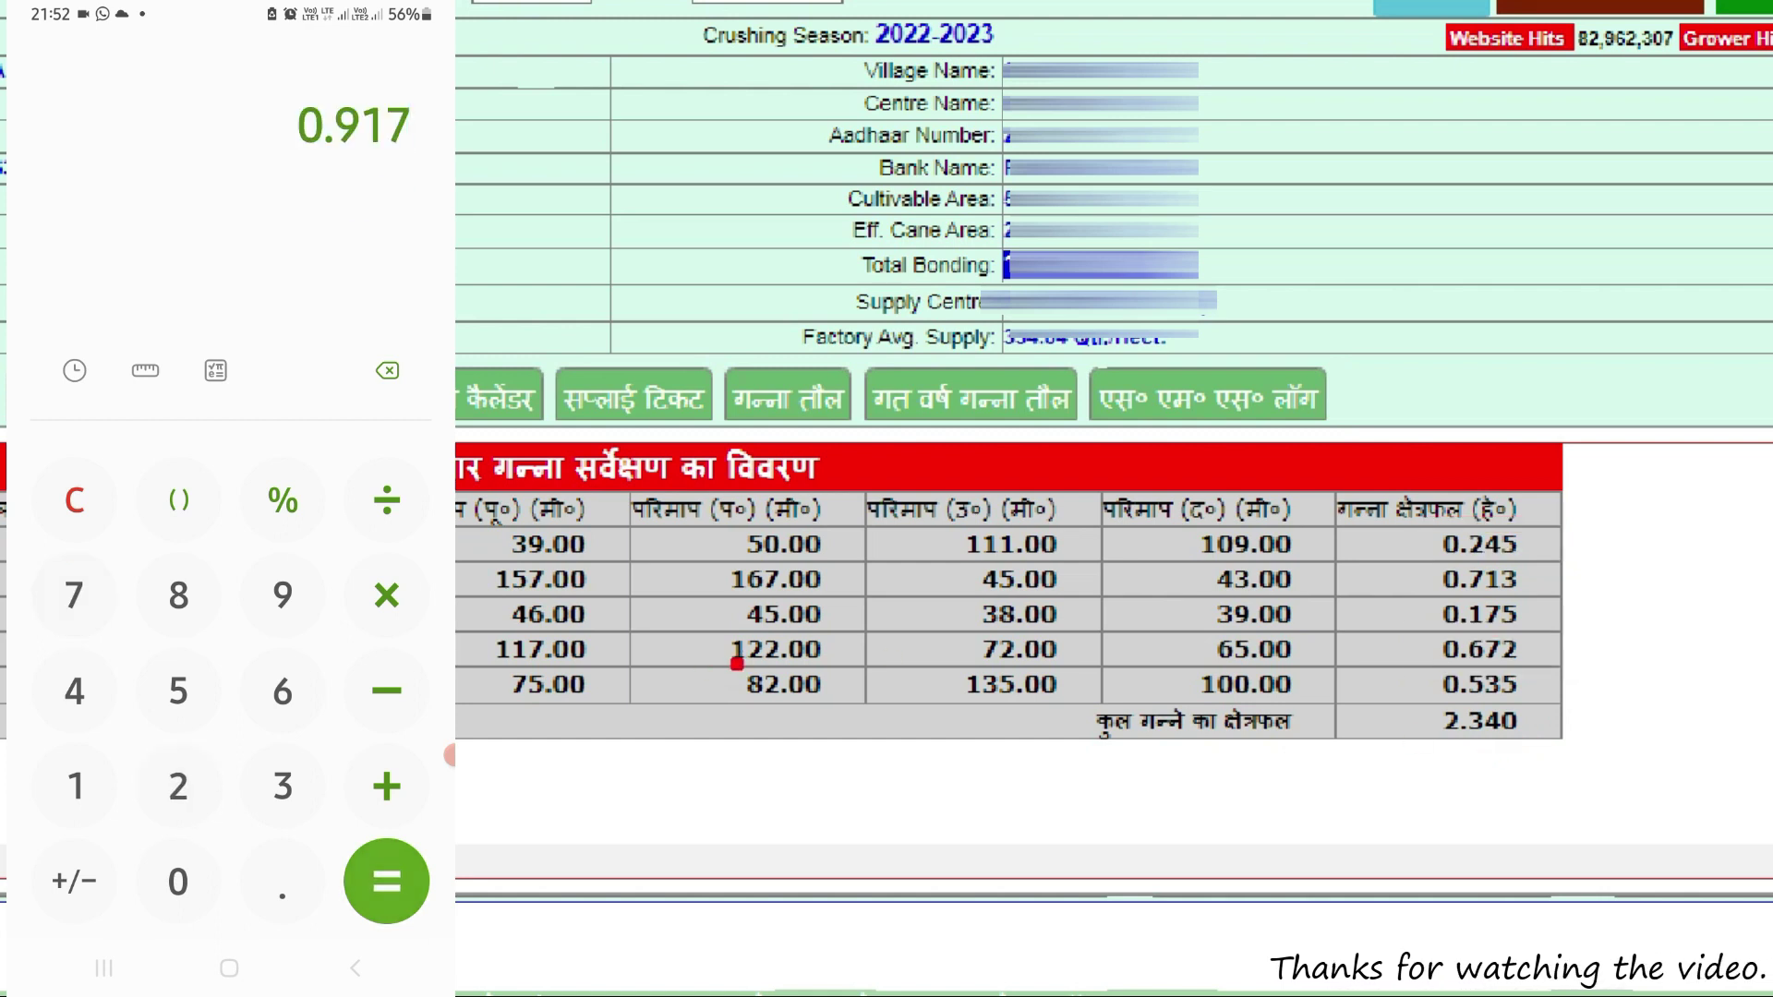
Multiply the 0.917 total by 15 to get 13.755
{"action": "left_click", "coordinate": [386, 594]}
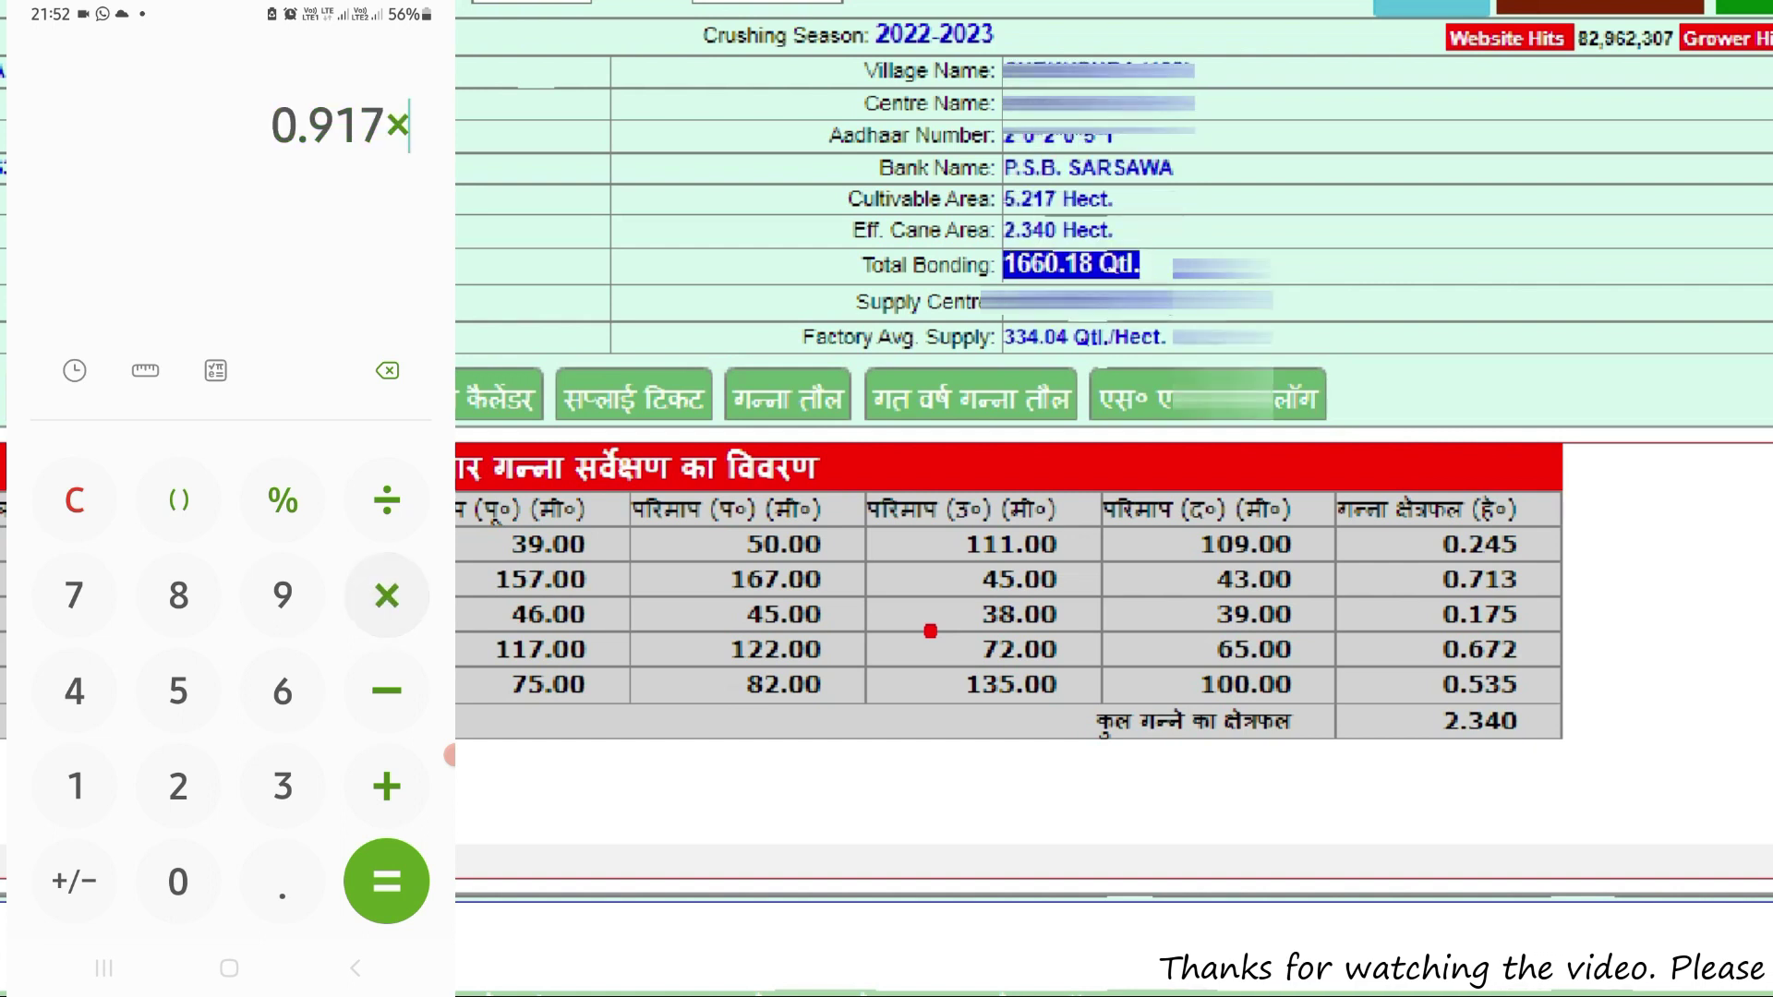
{"action": "left_click", "coordinate": [74, 786]}
{"action": "left_click", "coordinate": [178, 691]}
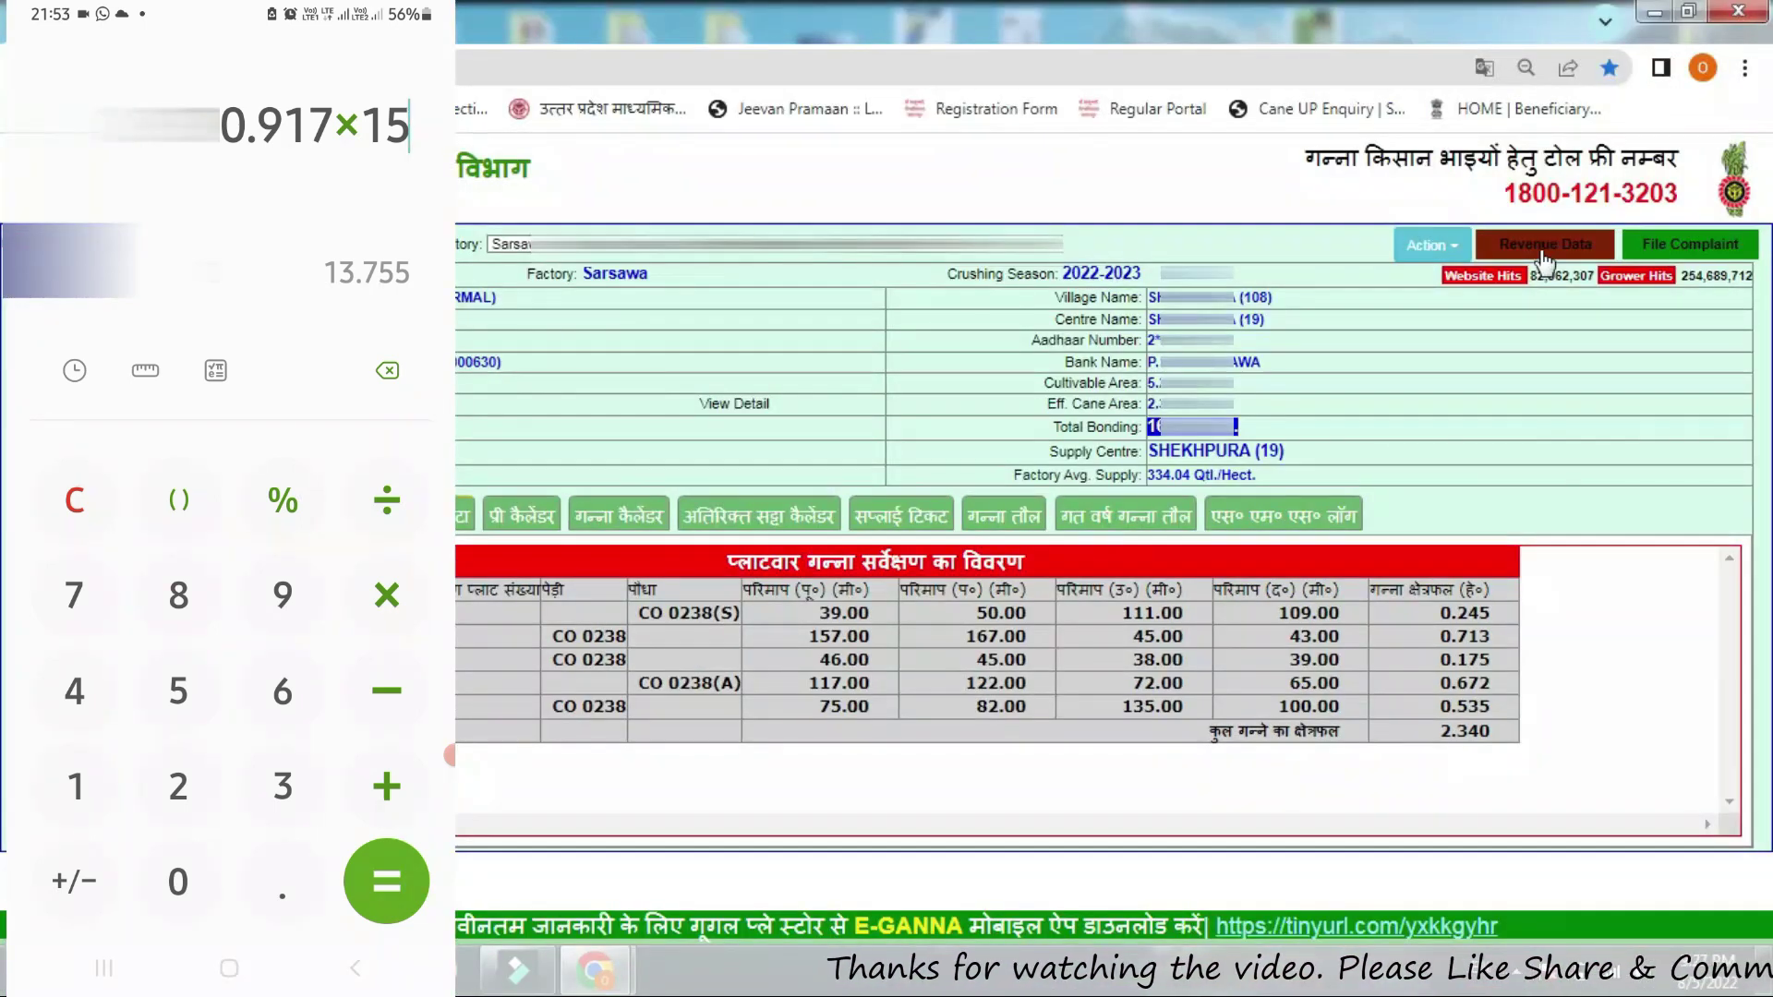
{"action": "left_click", "coordinate": [386, 880]}
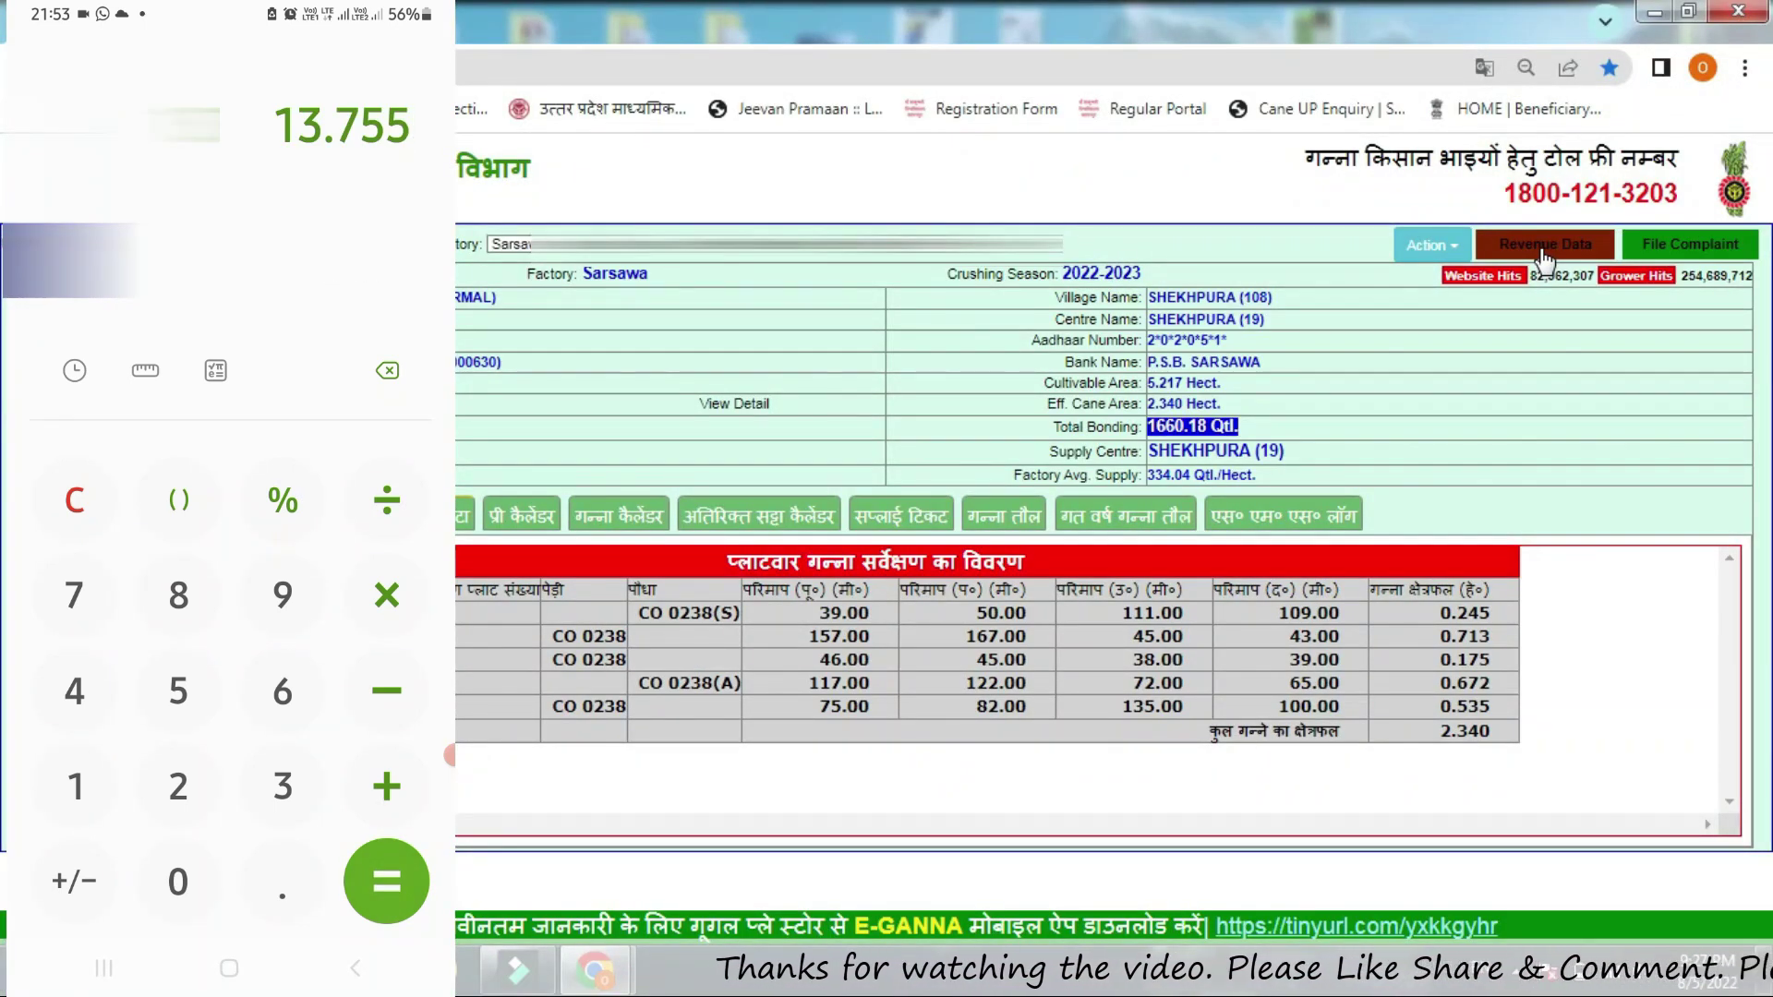
Clear the 13.755 result and enter 0.713 plus 0.175
{"action": "left_click", "coordinate": [75, 500]}
{"action": "left_click", "coordinate": [178, 880]}
{"action": "left_click", "coordinate": [282, 891]}
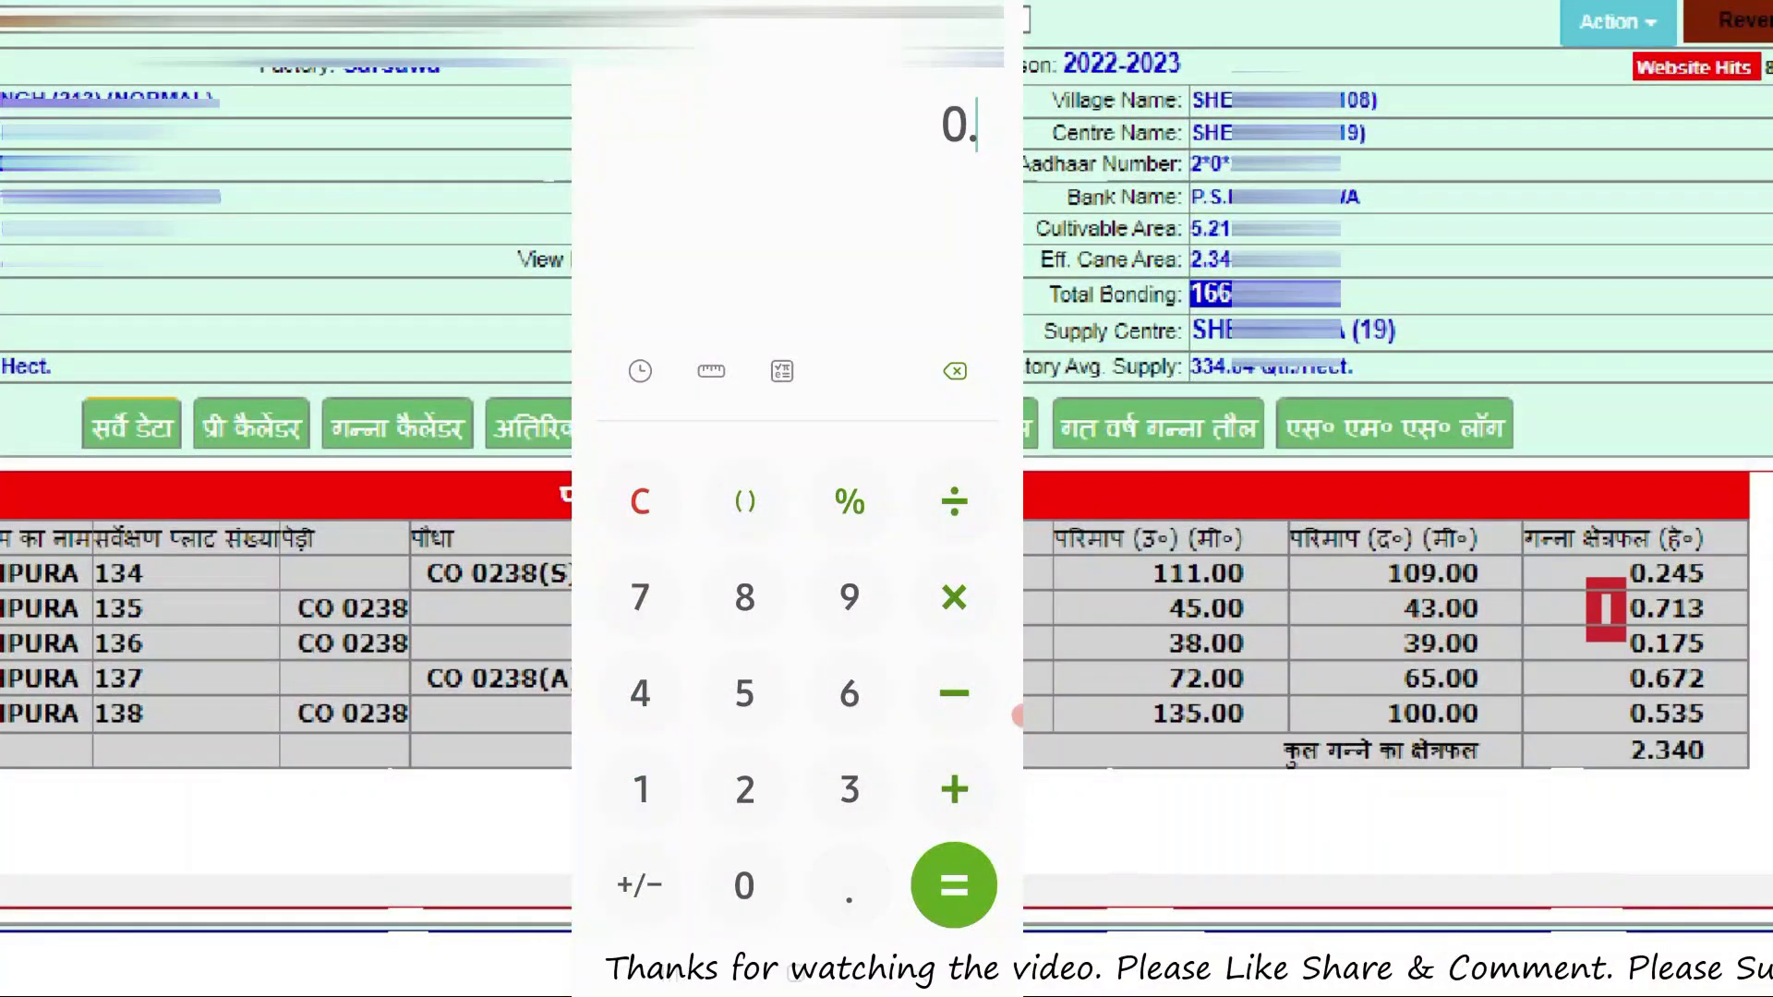
{"action": "left_click", "coordinate": [640, 598]}
{"action": "left_click", "coordinate": [640, 789]}
{"action": "left_click", "coordinate": [849, 789]}
{"action": "left_click", "coordinate": [954, 789]}
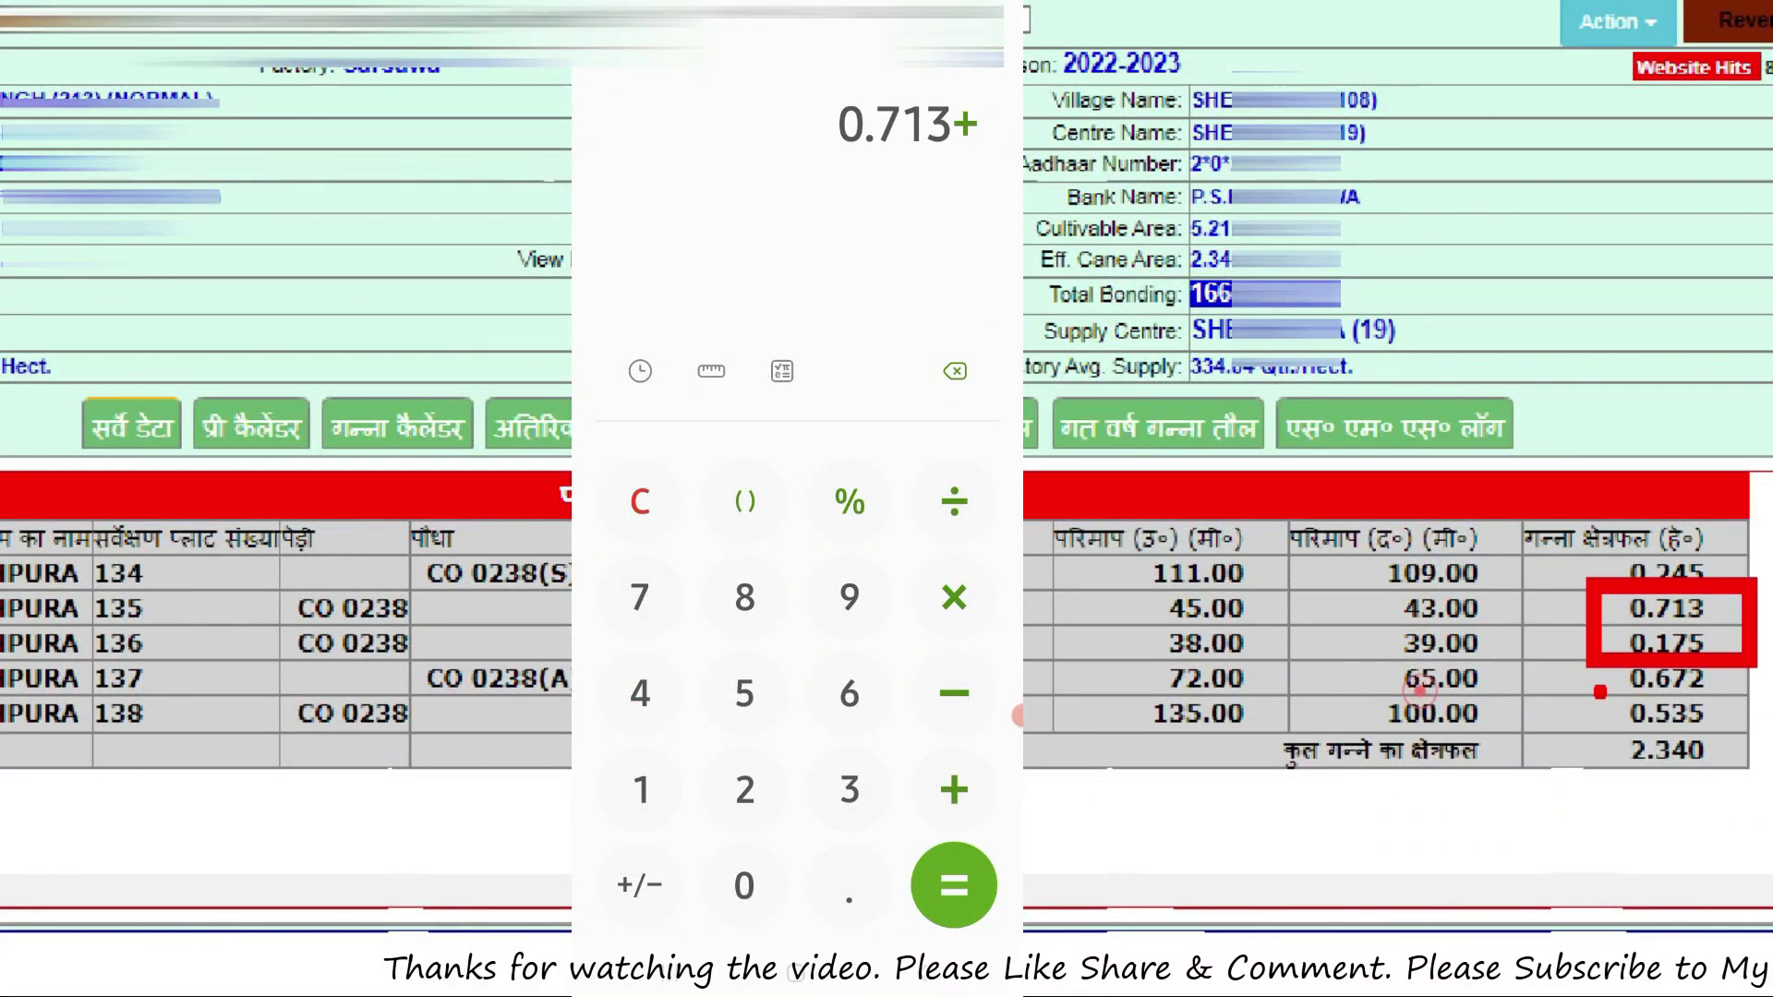
{"action": "left_click", "coordinate": [745, 885]}
{"action": "left_click", "coordinate": [848, 885]}
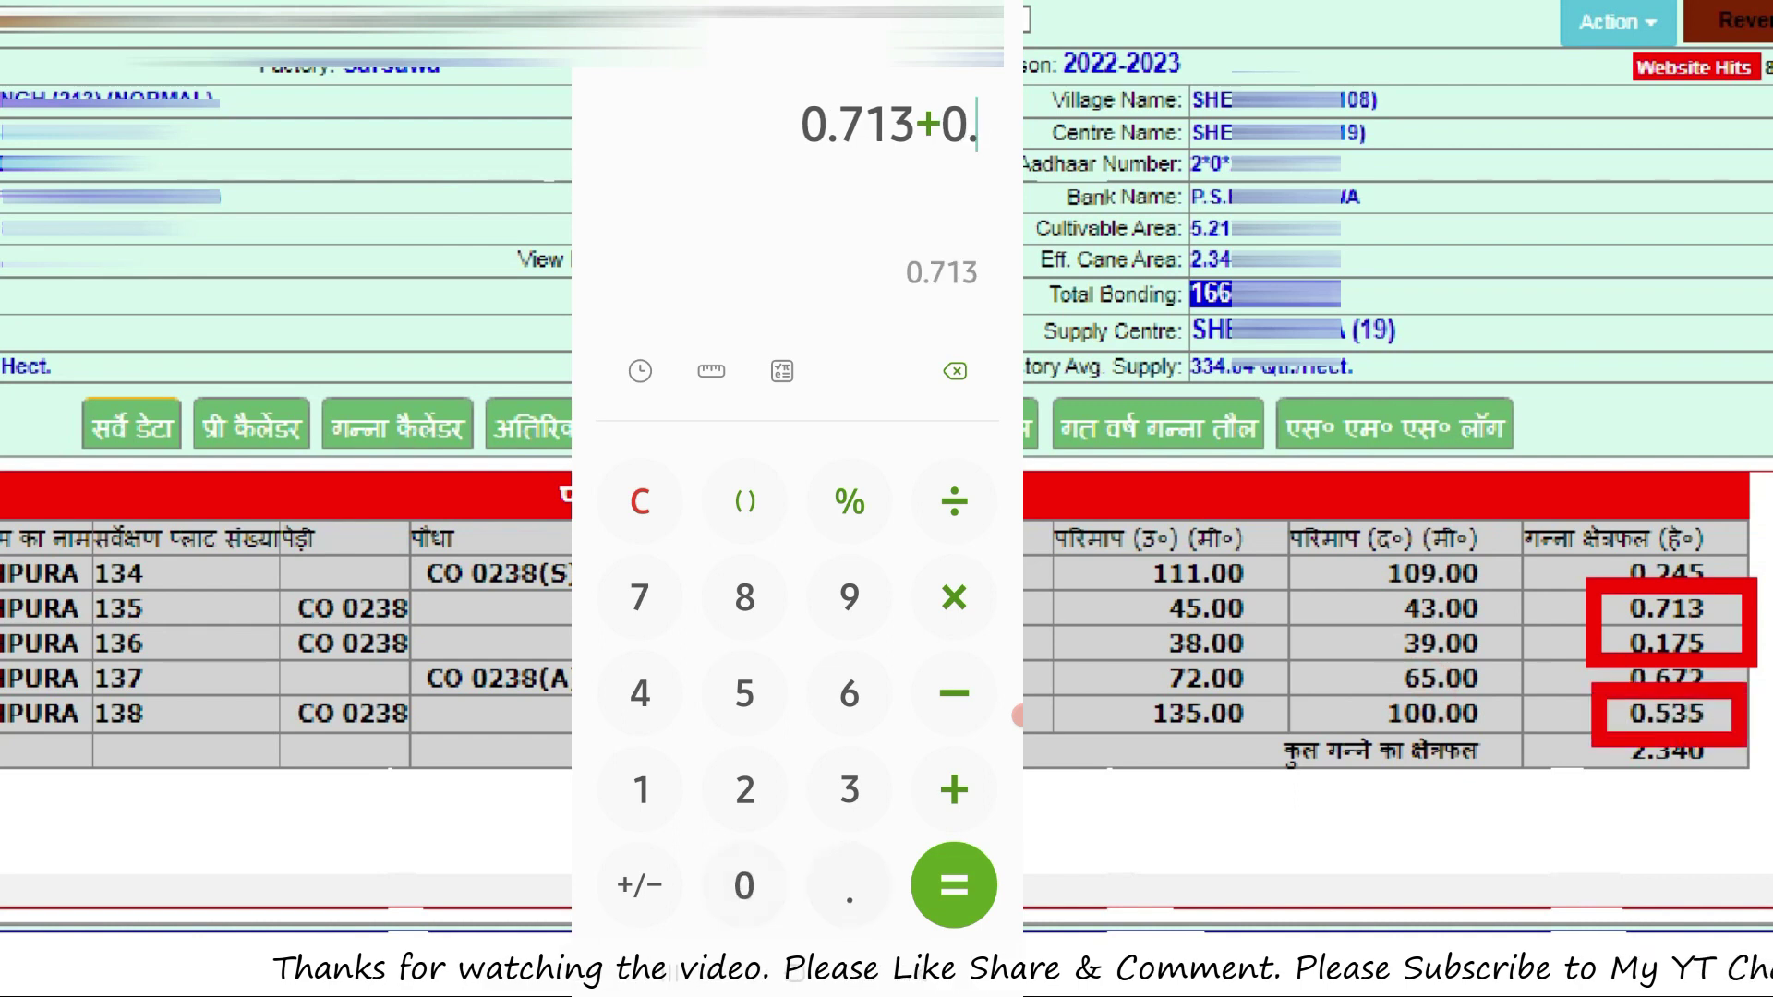
{"action": "left_click", "coordinate": [640, 789]}
{"action": "left_click", "coordinate": [640, 598]}
{"action": "left_click", "coordinate": [745, 693]}
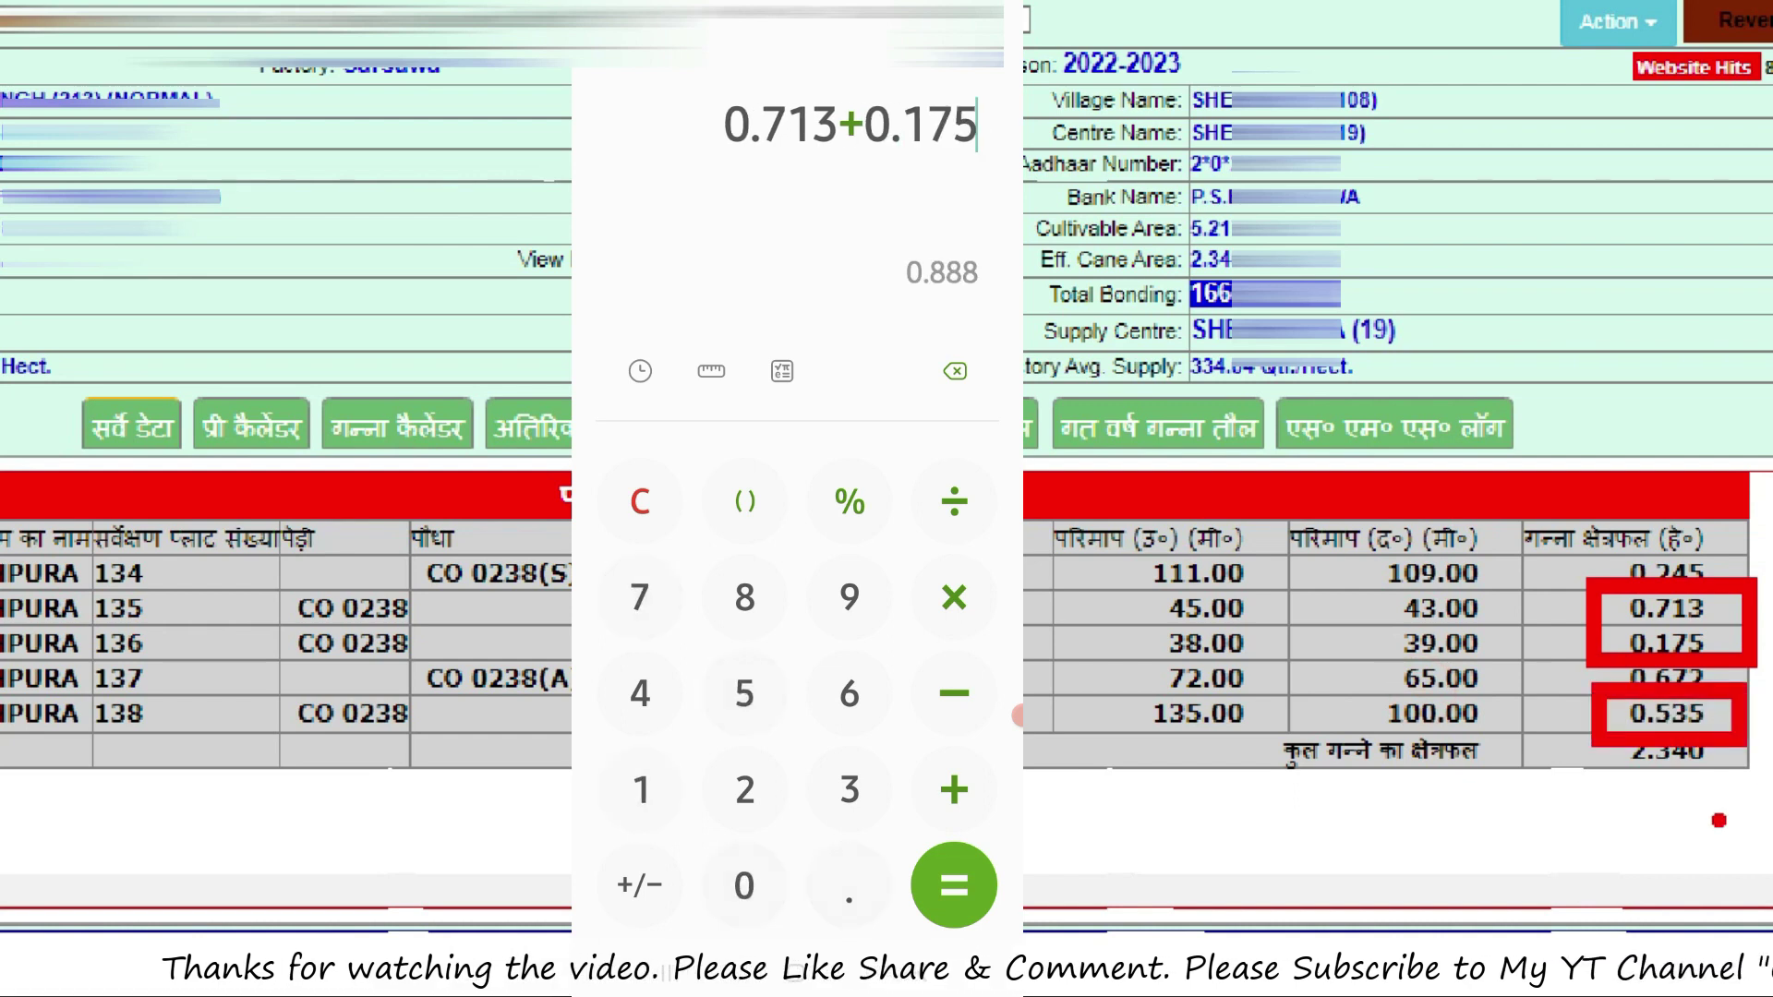
Add 0.535 to reach the three-plot total of 1.423
{"action": "left_click", "coordinate": [954, 789]}
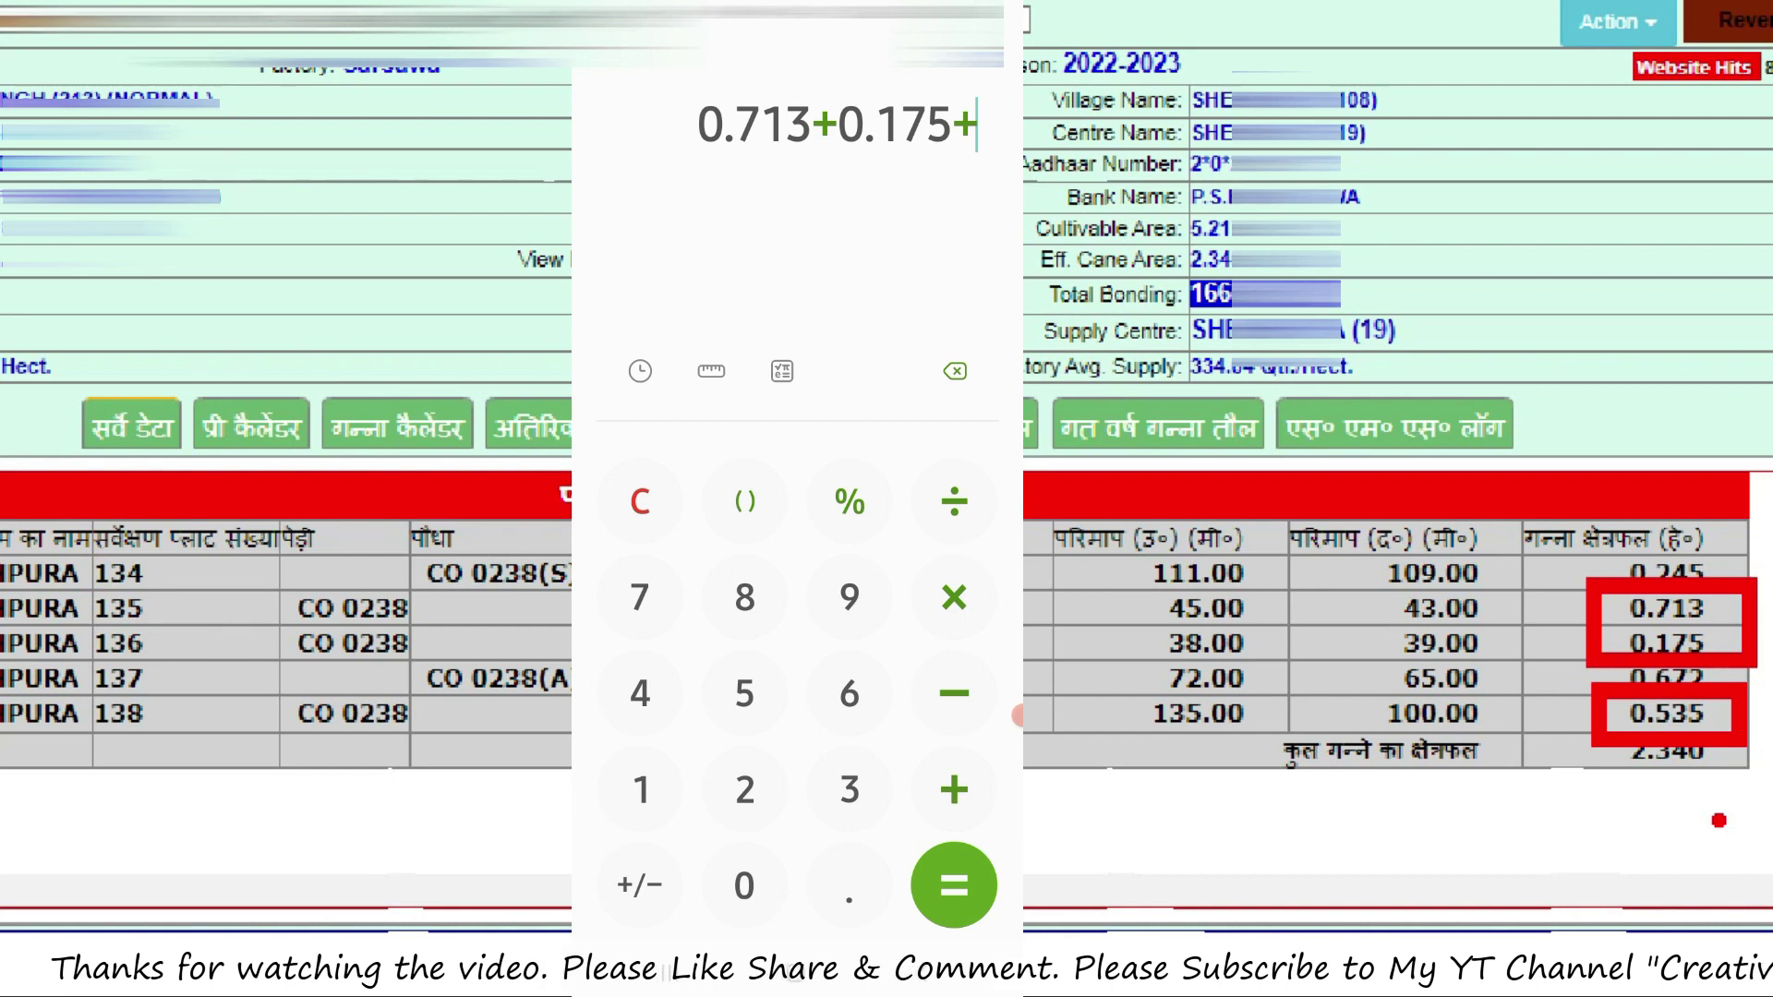
{"action": "left_click", "coordinate": [745, 885]}
{"action": "left_click", "coordinate": [848, 885]}
{"action": "left_click", "coordinate": [745, 693]}
{"action": "left_click", "coordinate": [849, 790]}
{"action": "left_click", "coordinate": [744, 693]}
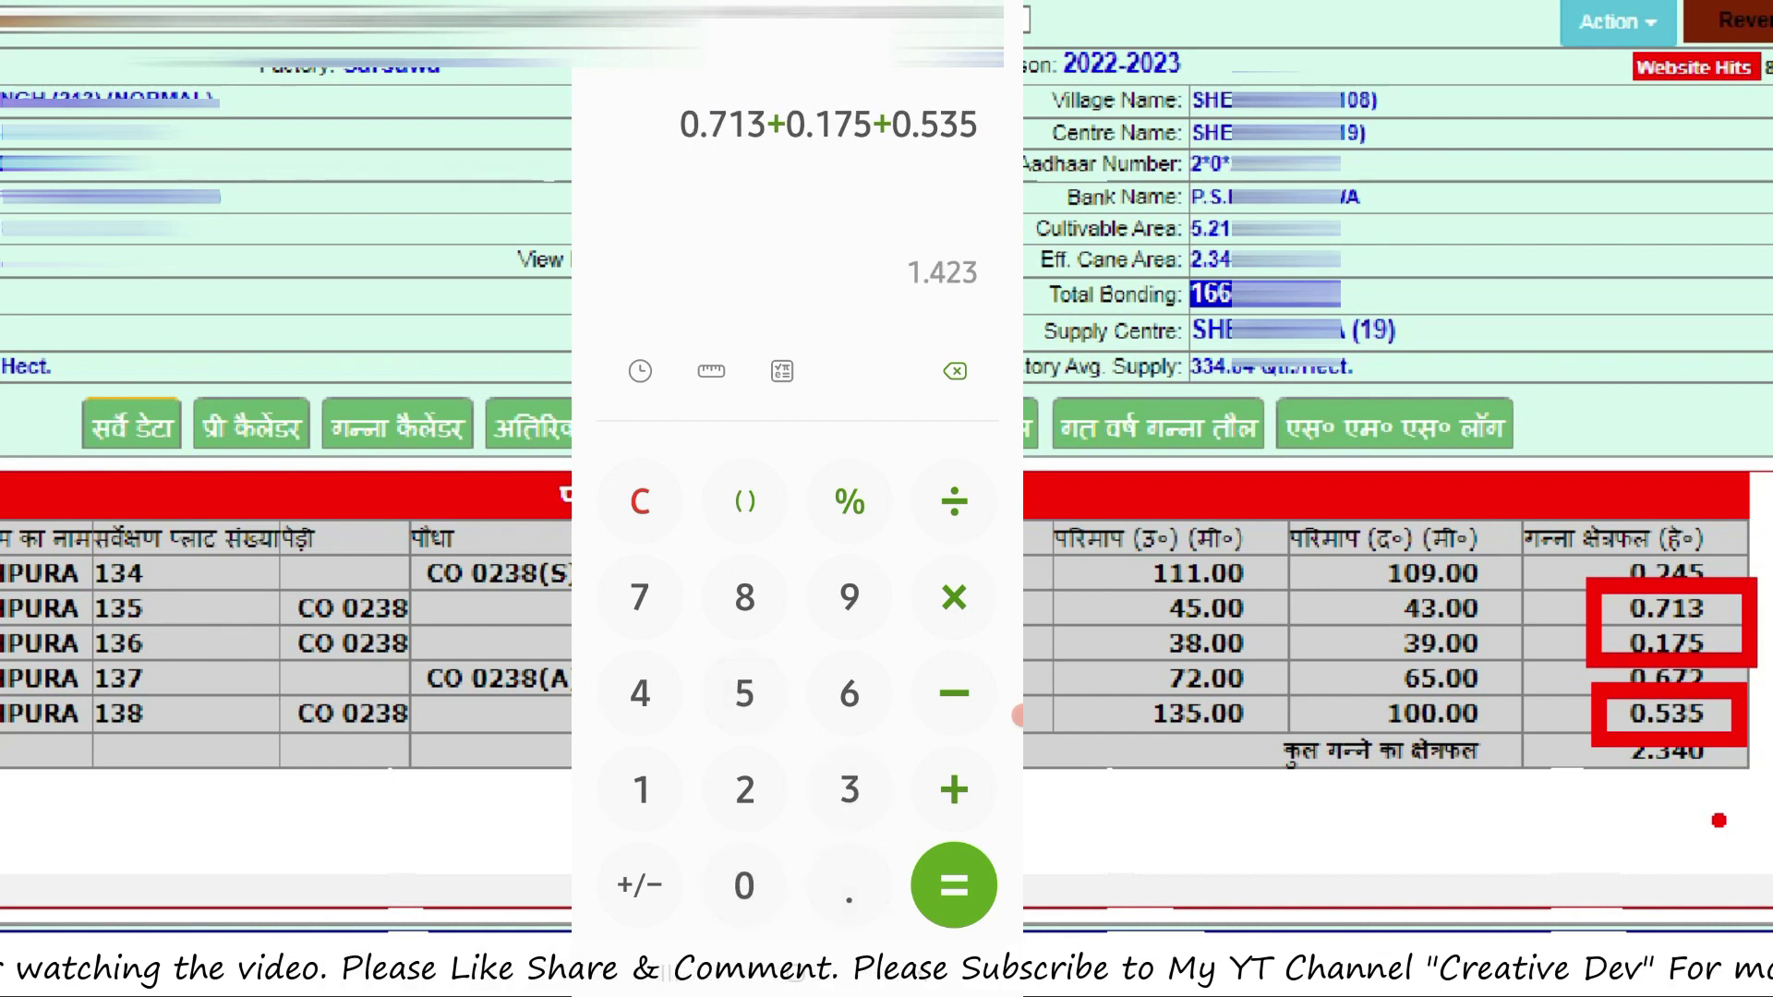
{"action": "left_click", "coordinate": [954, 884]}
Multiply the 1.423 total by 15 to get 21.345
{"action": "left_click", "coordinate": [954, 596]}
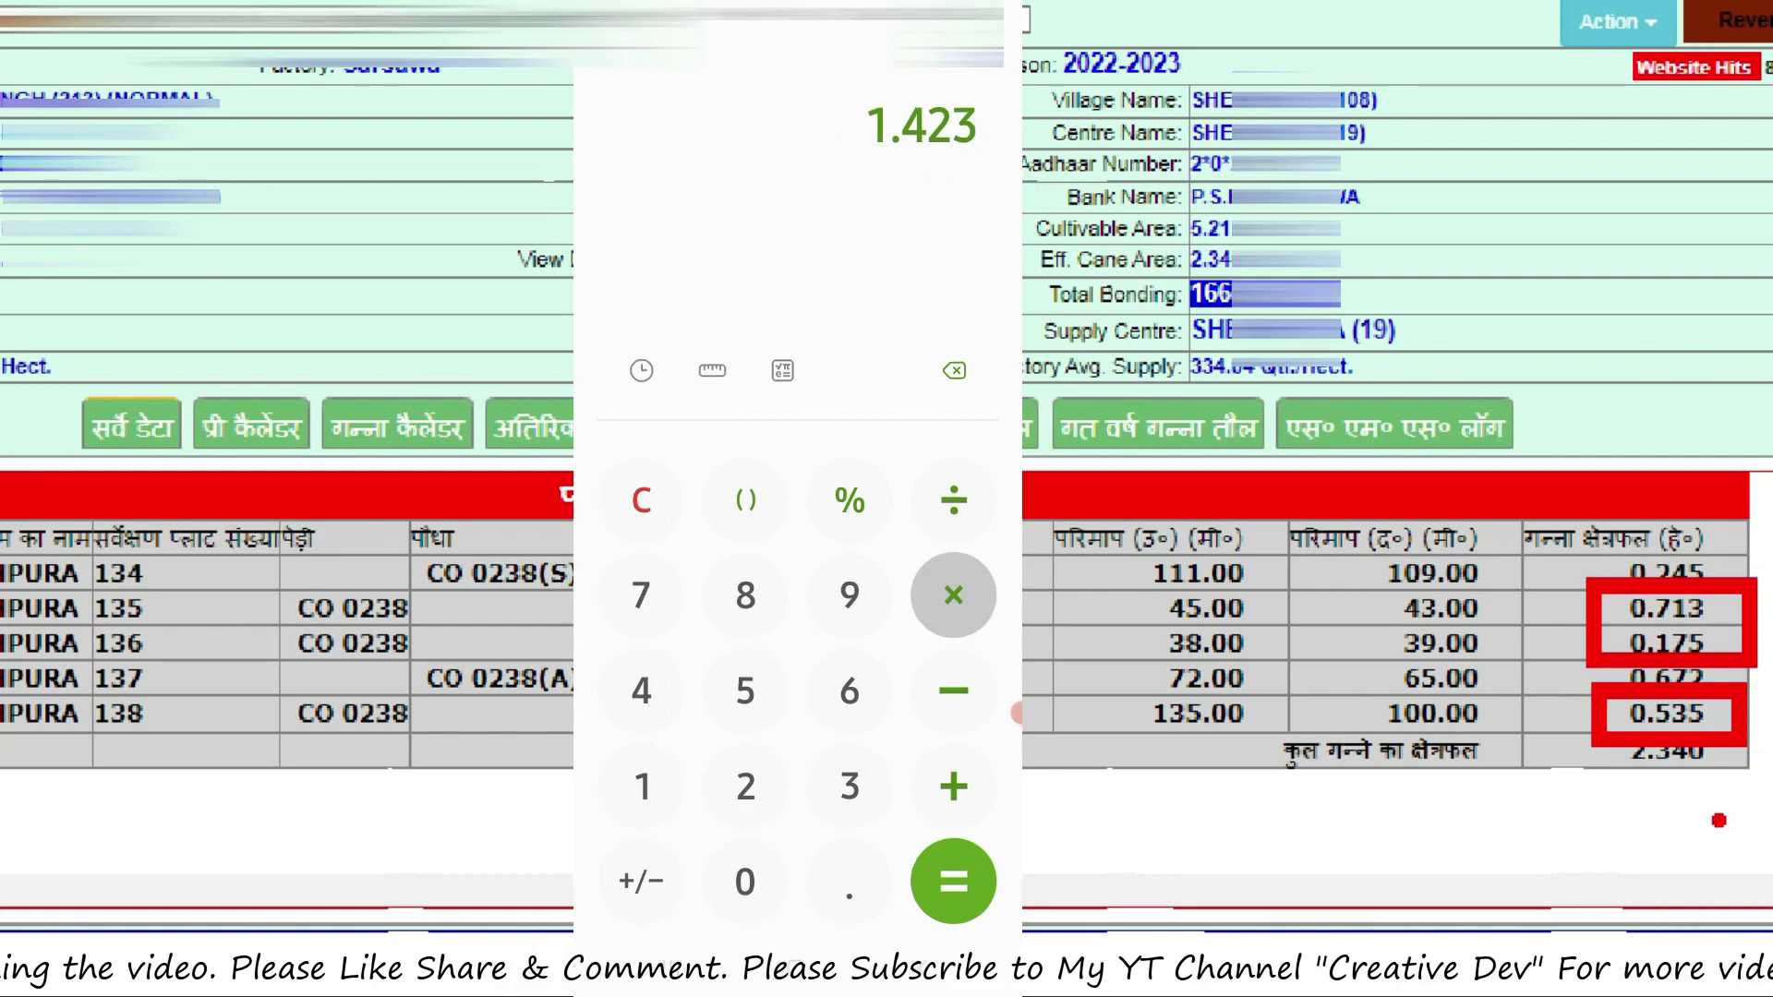
{"action": "left_click", "coordinate": [642, 786]}
{"action": "left_click", "coordinate": [744, 690]}
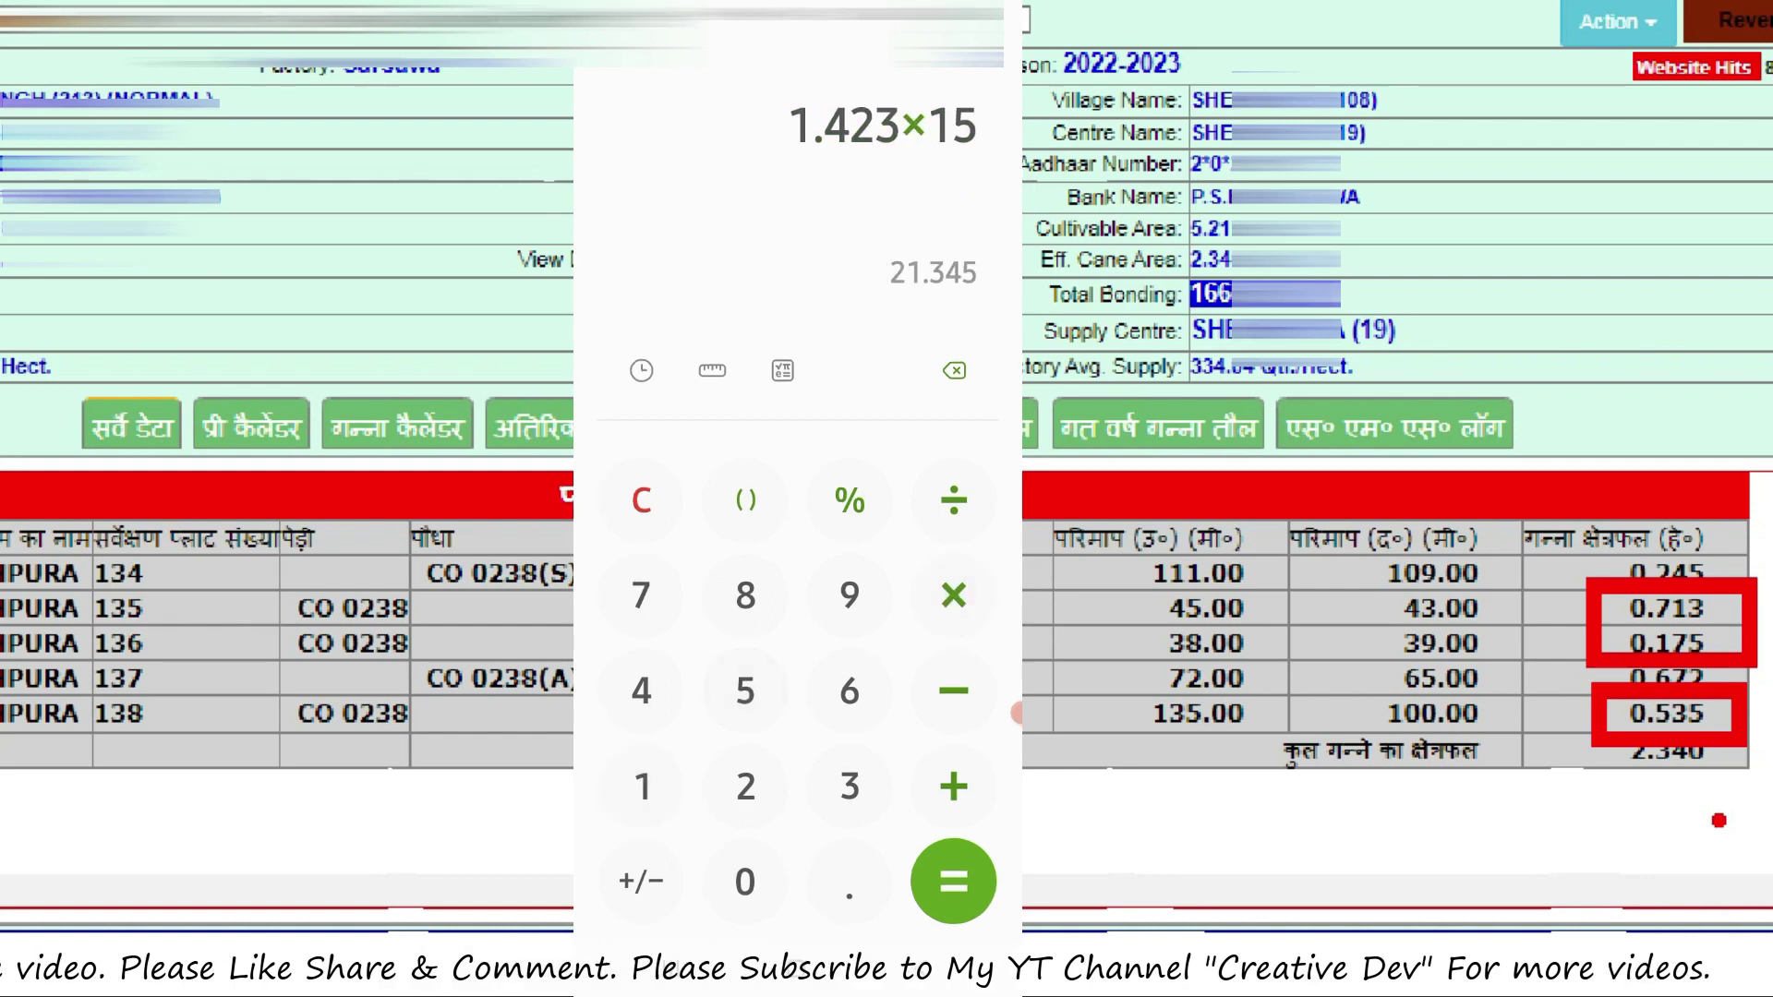
{"action": "left_click", "coordinate": [954, 882]}
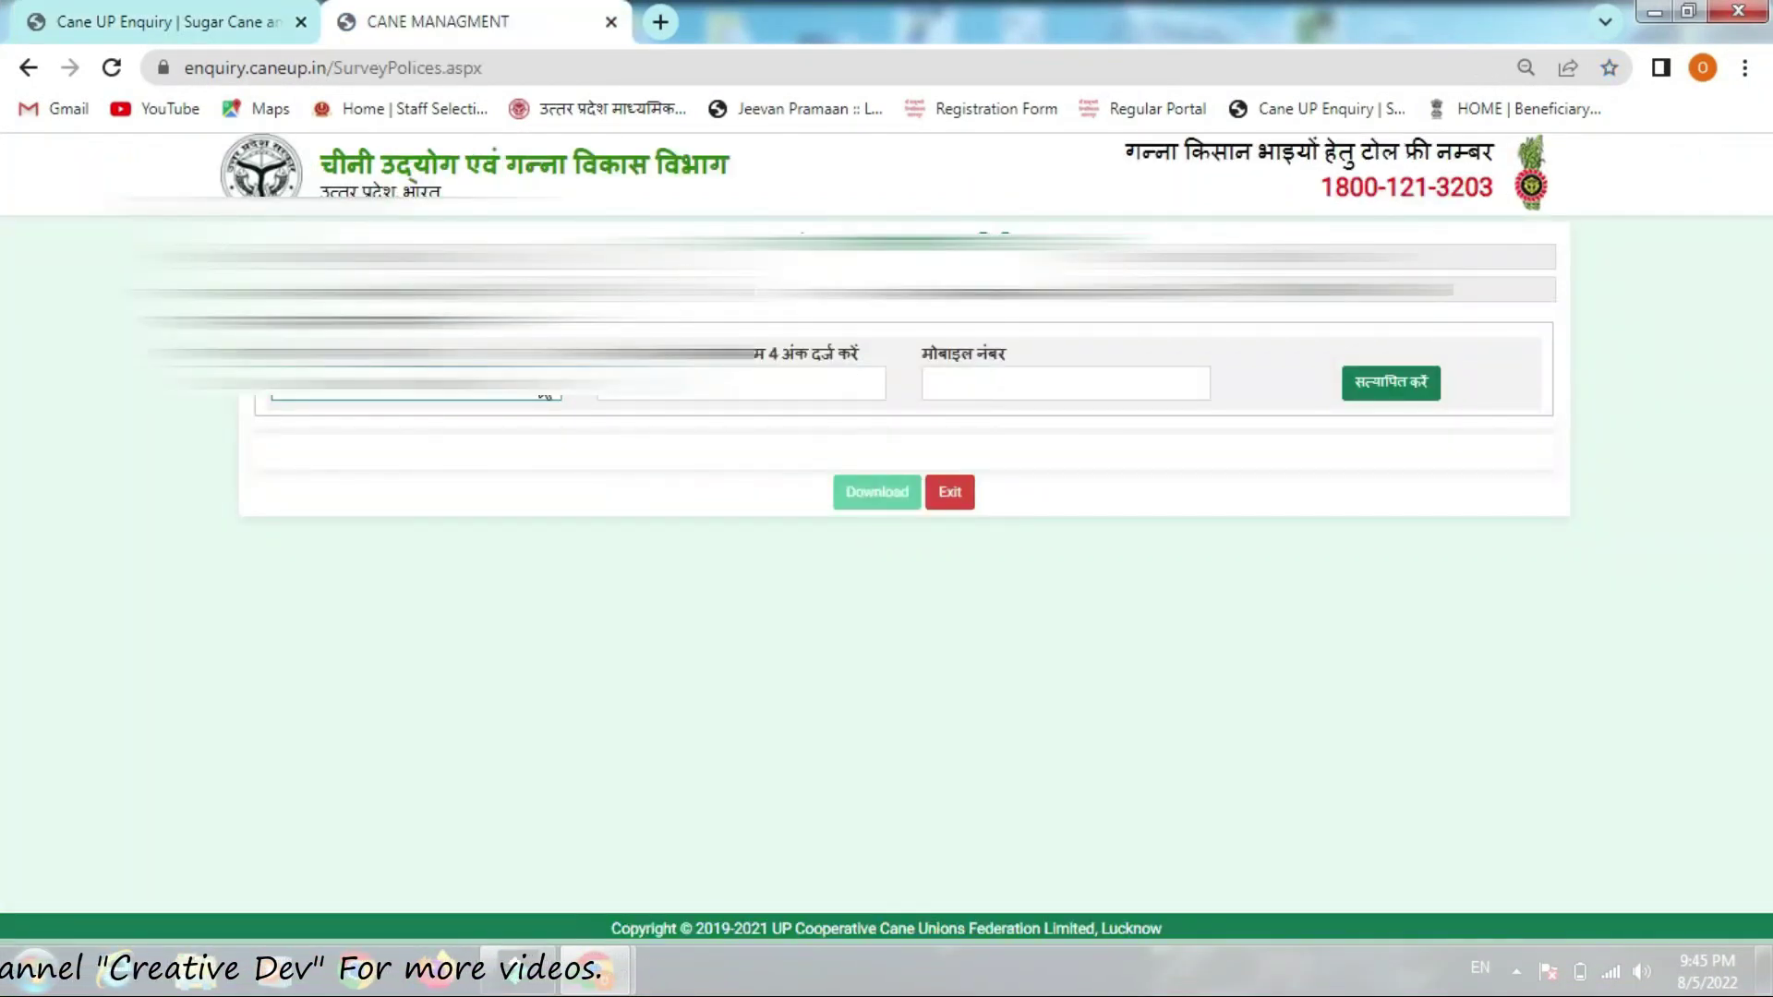
Choose 'BY Adhar Number' verification, fill in the last four Aadhaar digits and mobile number, and submit
{"action": "left_click", "coordinate": [476, 392]}
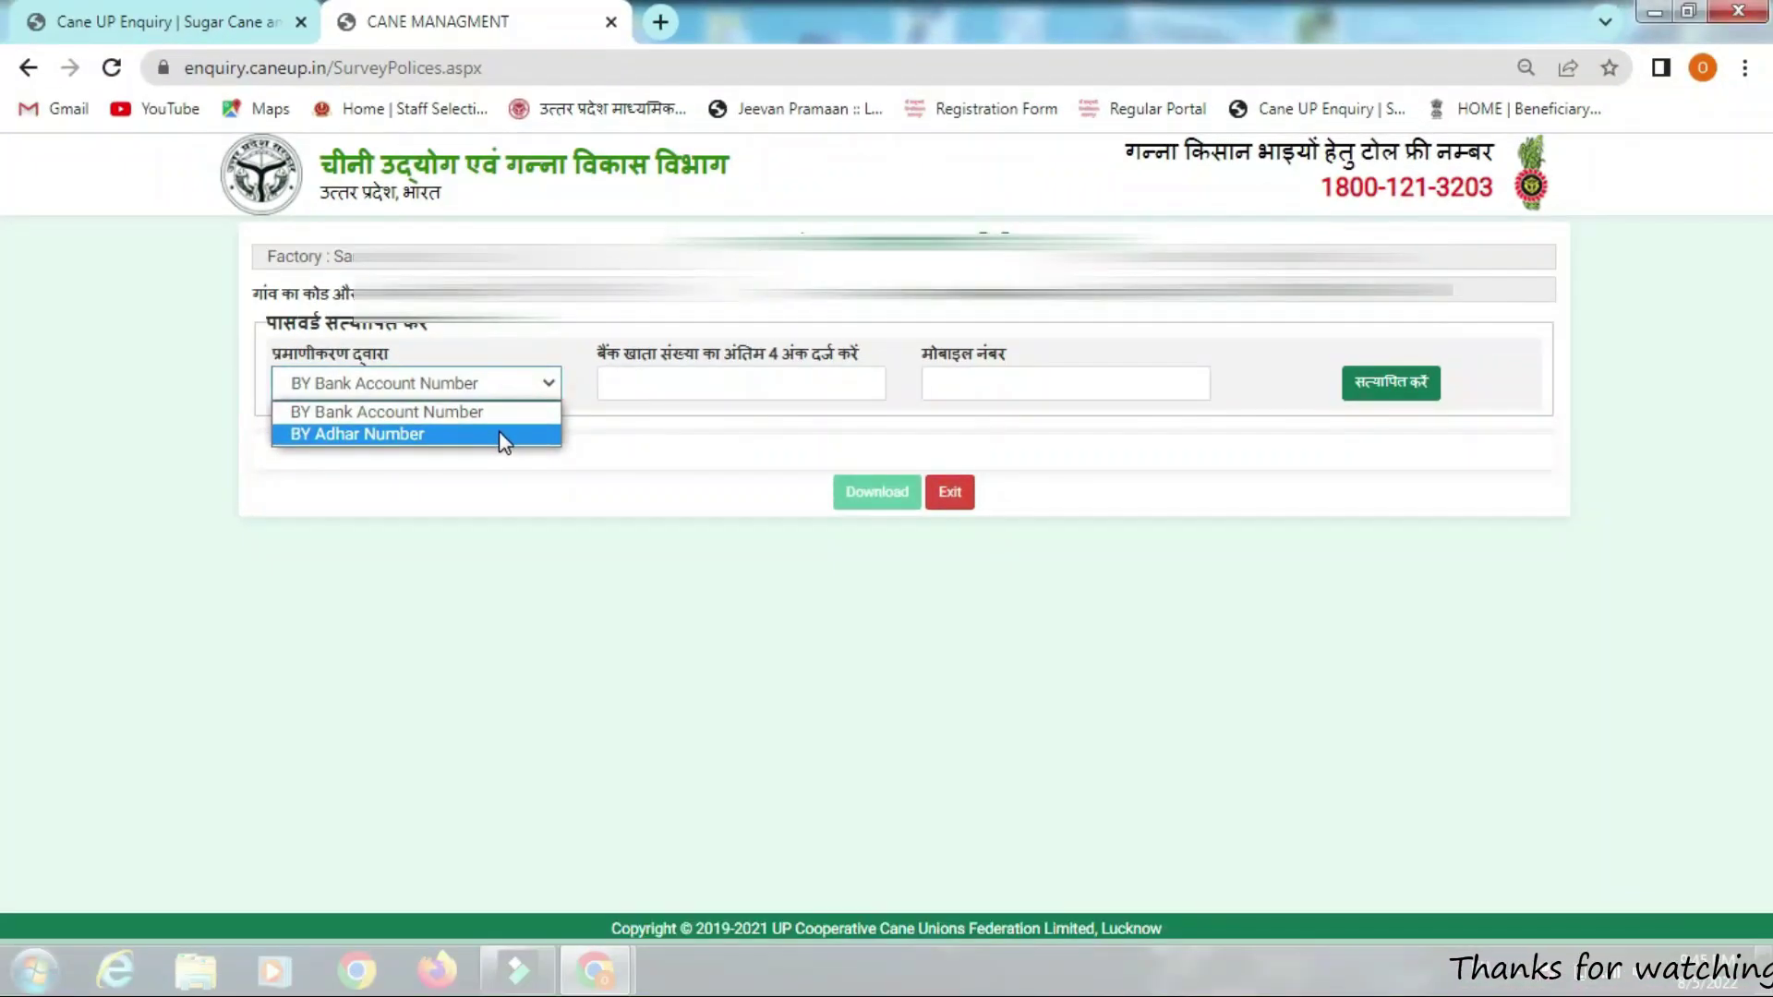
{"action": "left_click", "coordinate": [498, 435]}
{"action": "left_click", "coordinate": [725, 380]}
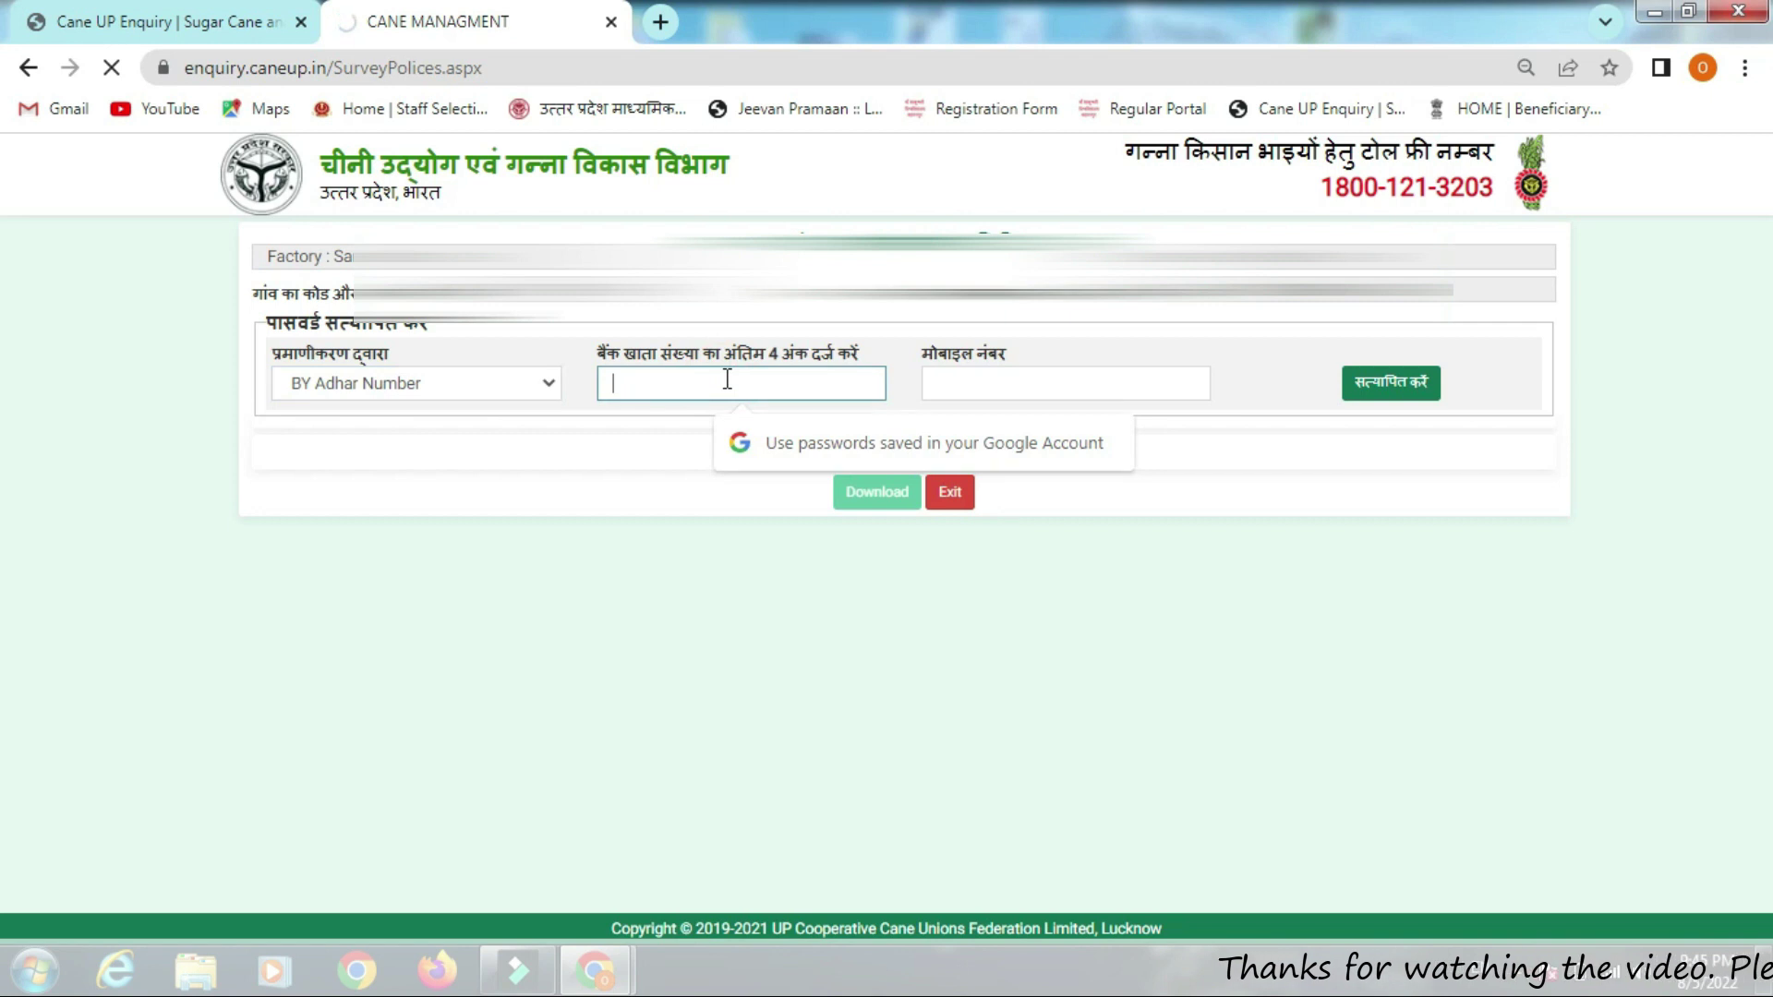
{"action": "type", "text": "1234"}
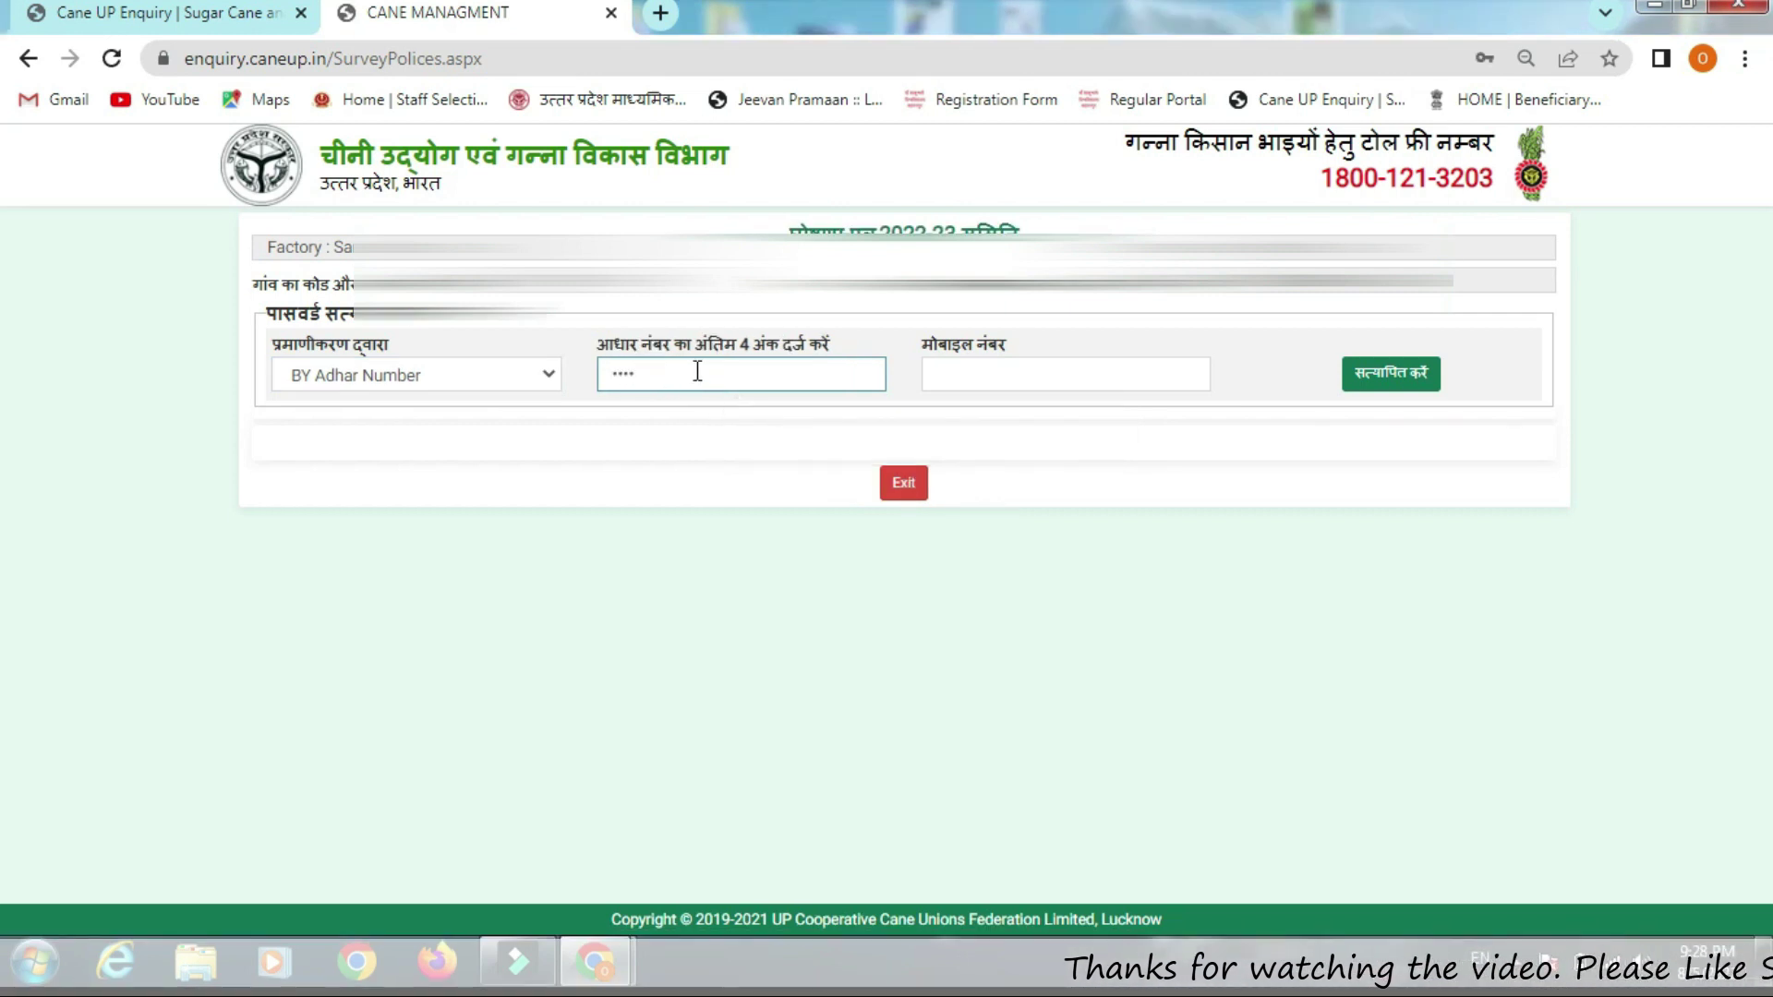
{"action": "left_click", "coordinate": [948, 372]}
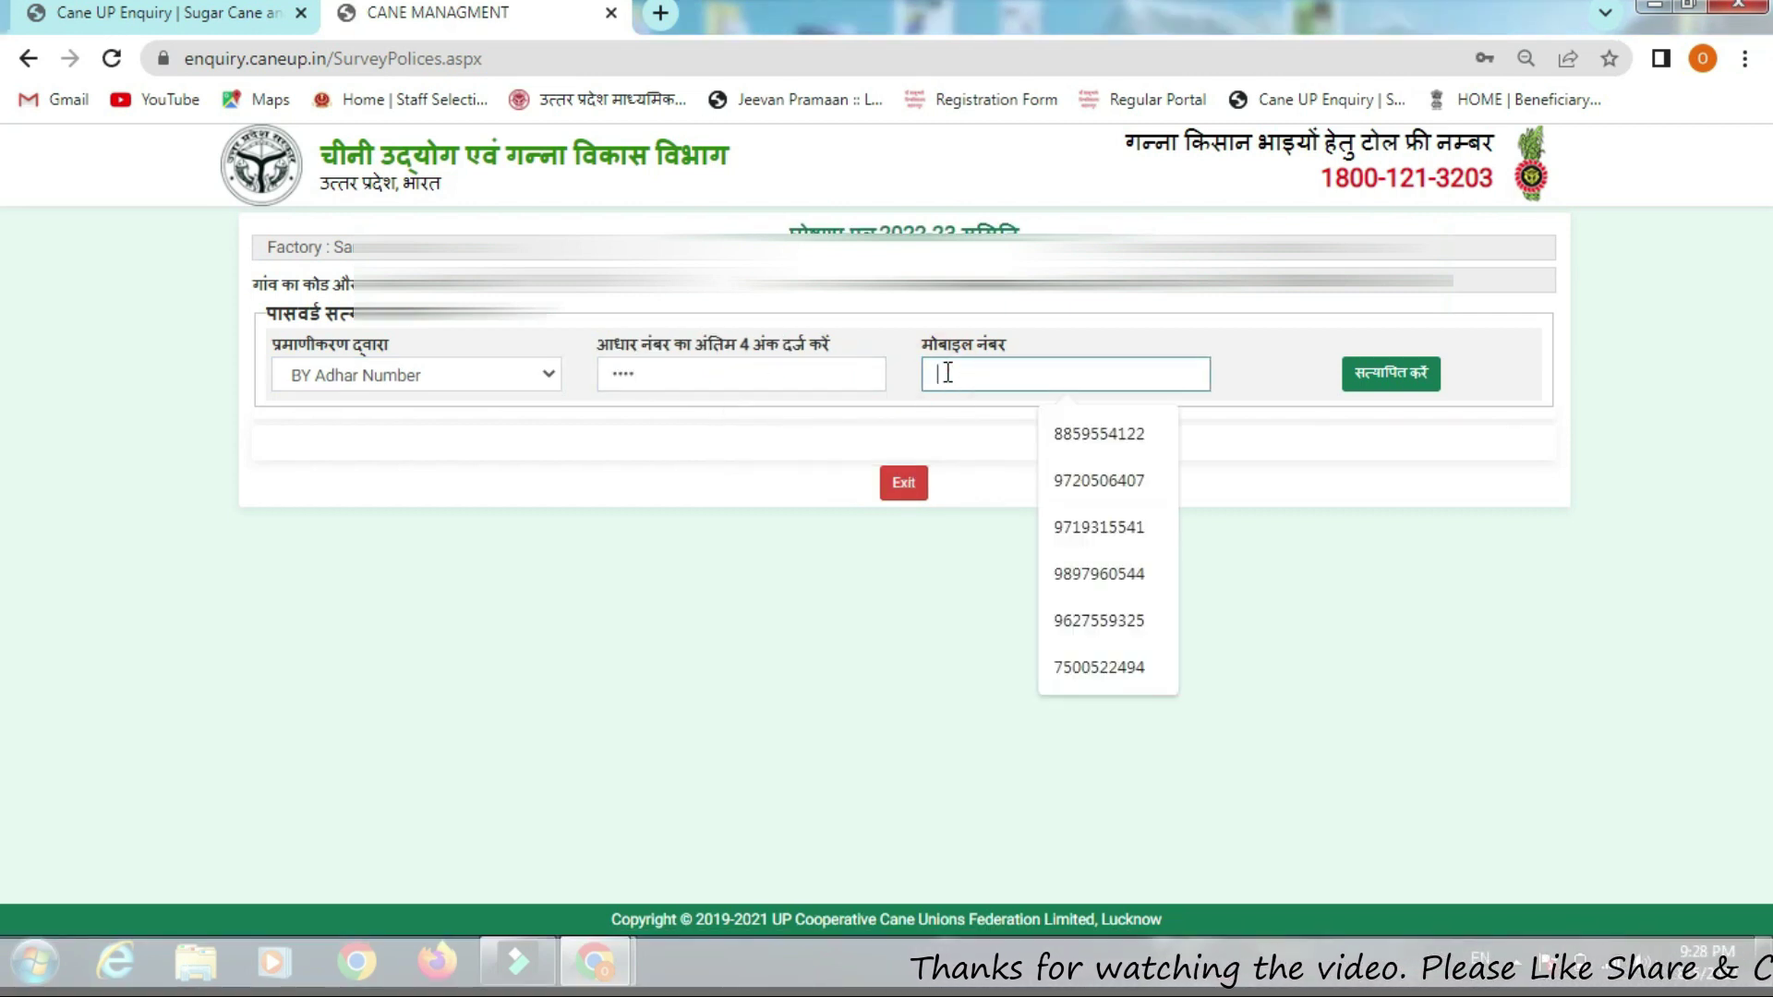
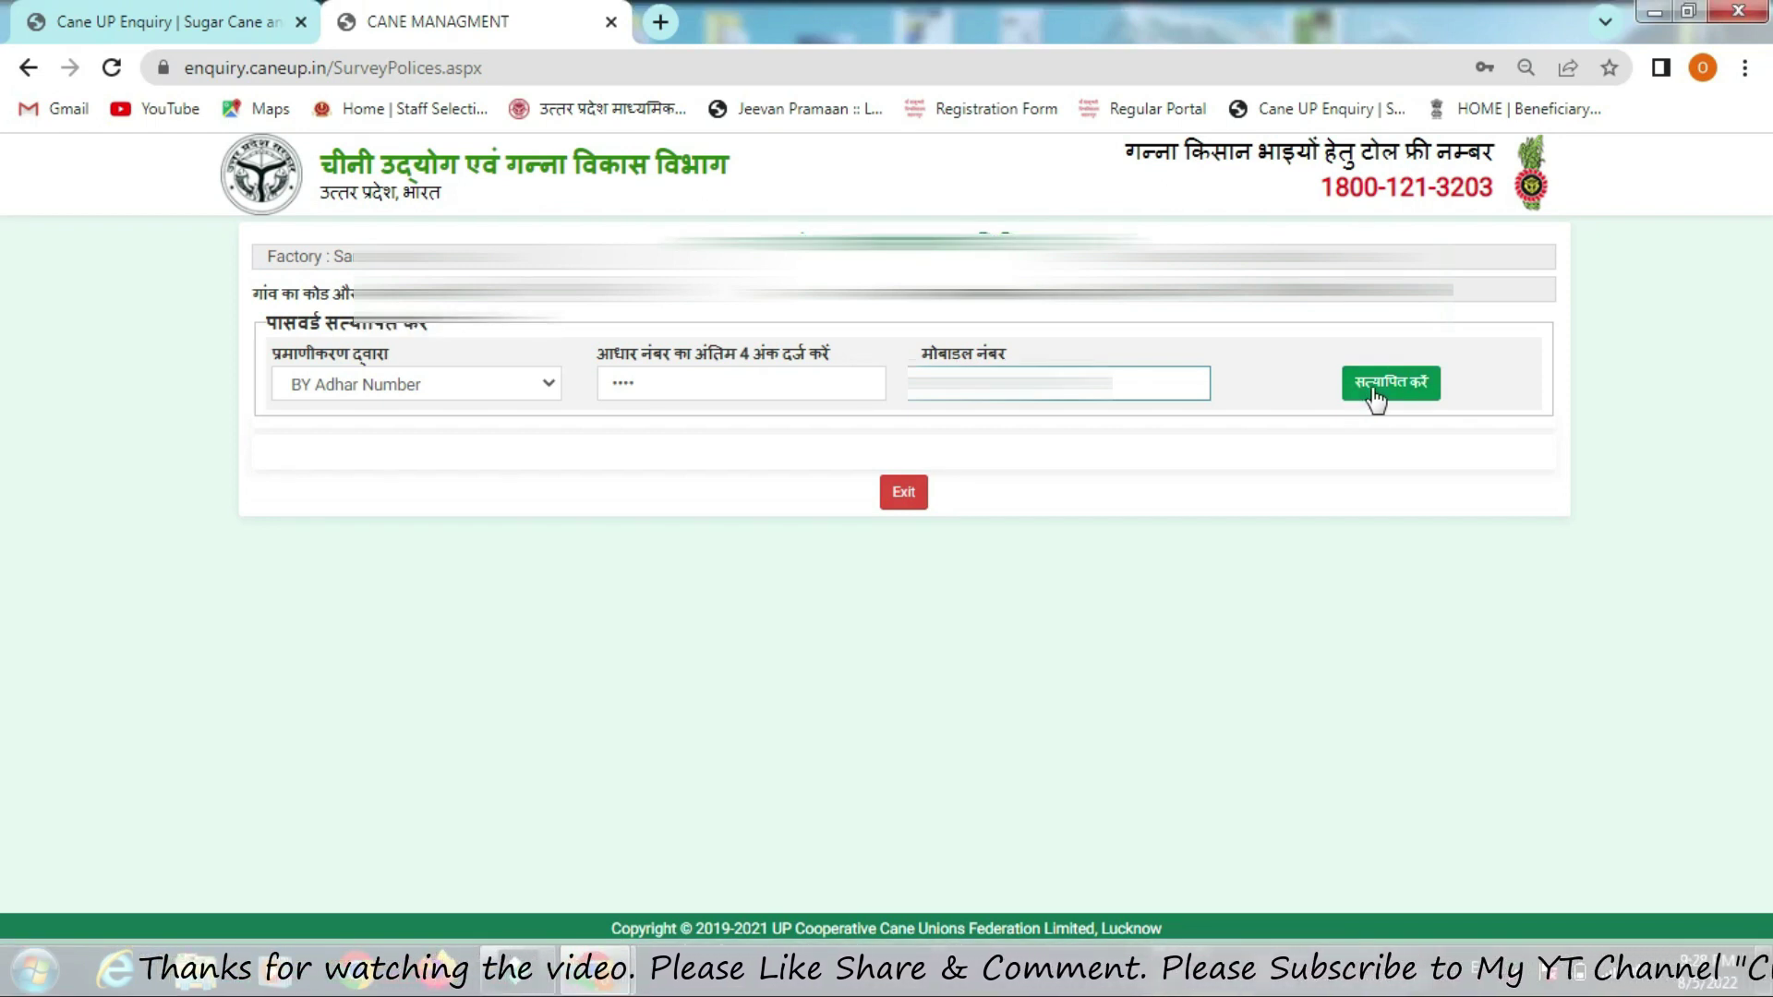
{"action": "left_click", "coordinate": [1376, 386]}
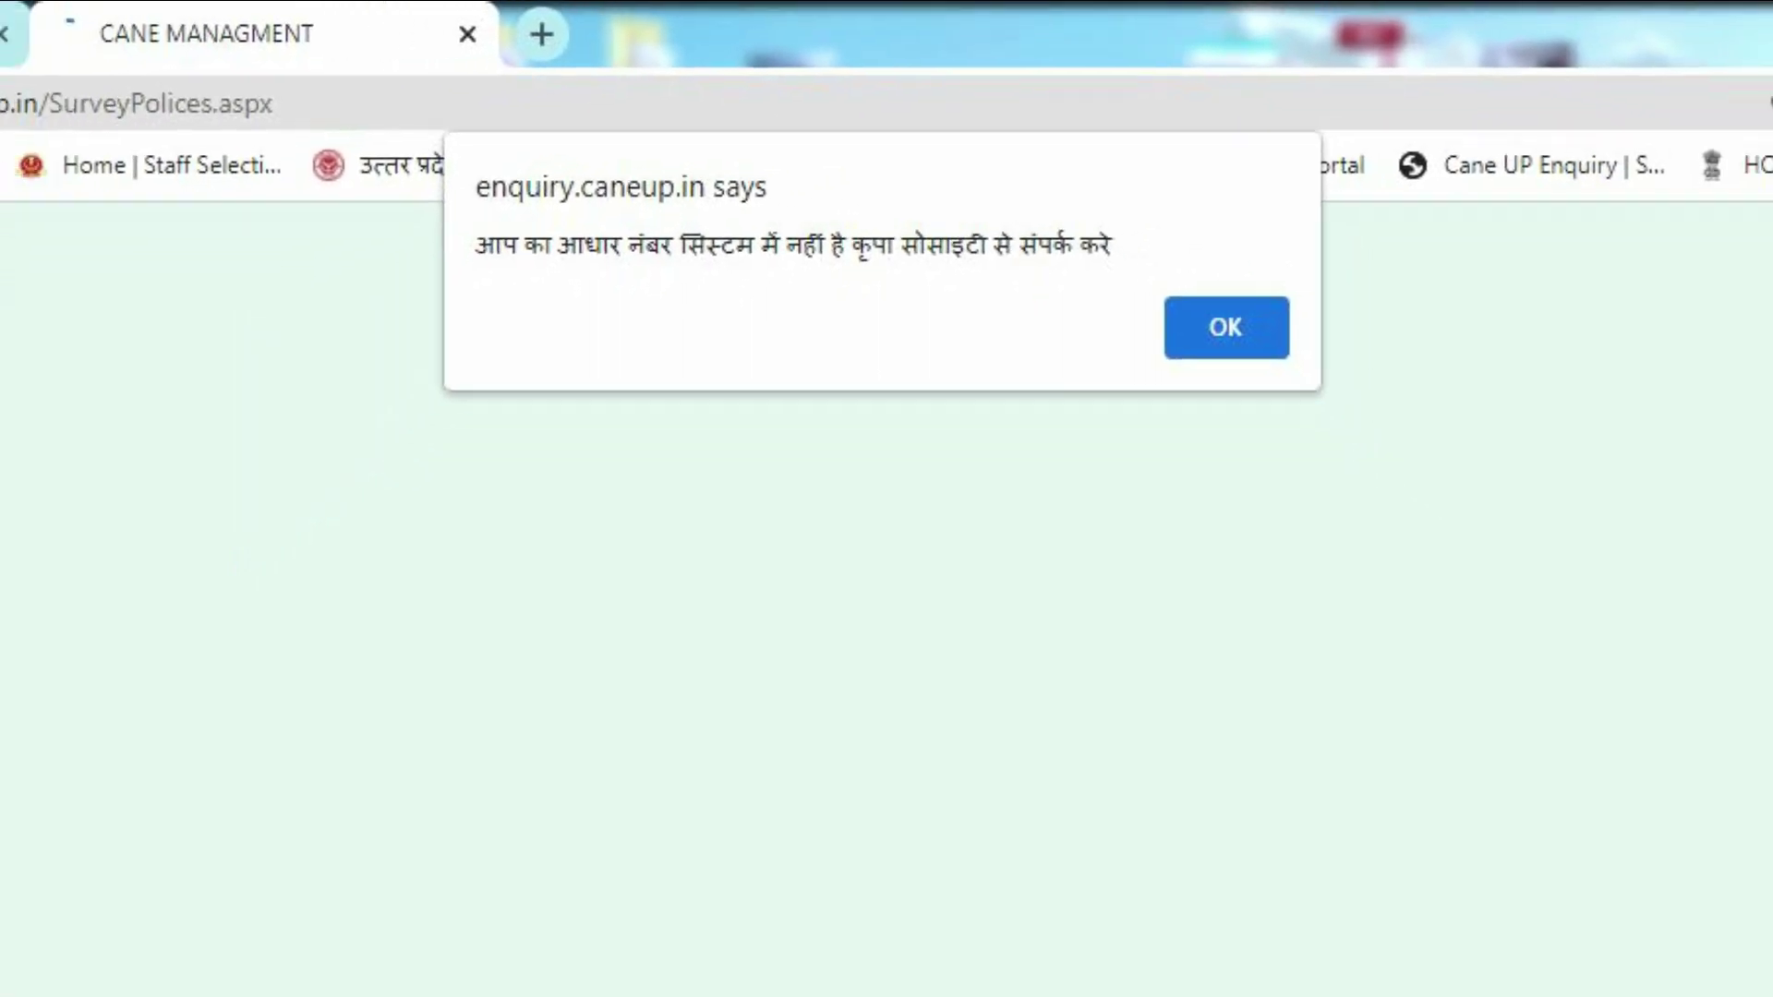
Dismiss the alert saying the Aadhaar number isn't in the system
{"action": "key", "text": "Return"}
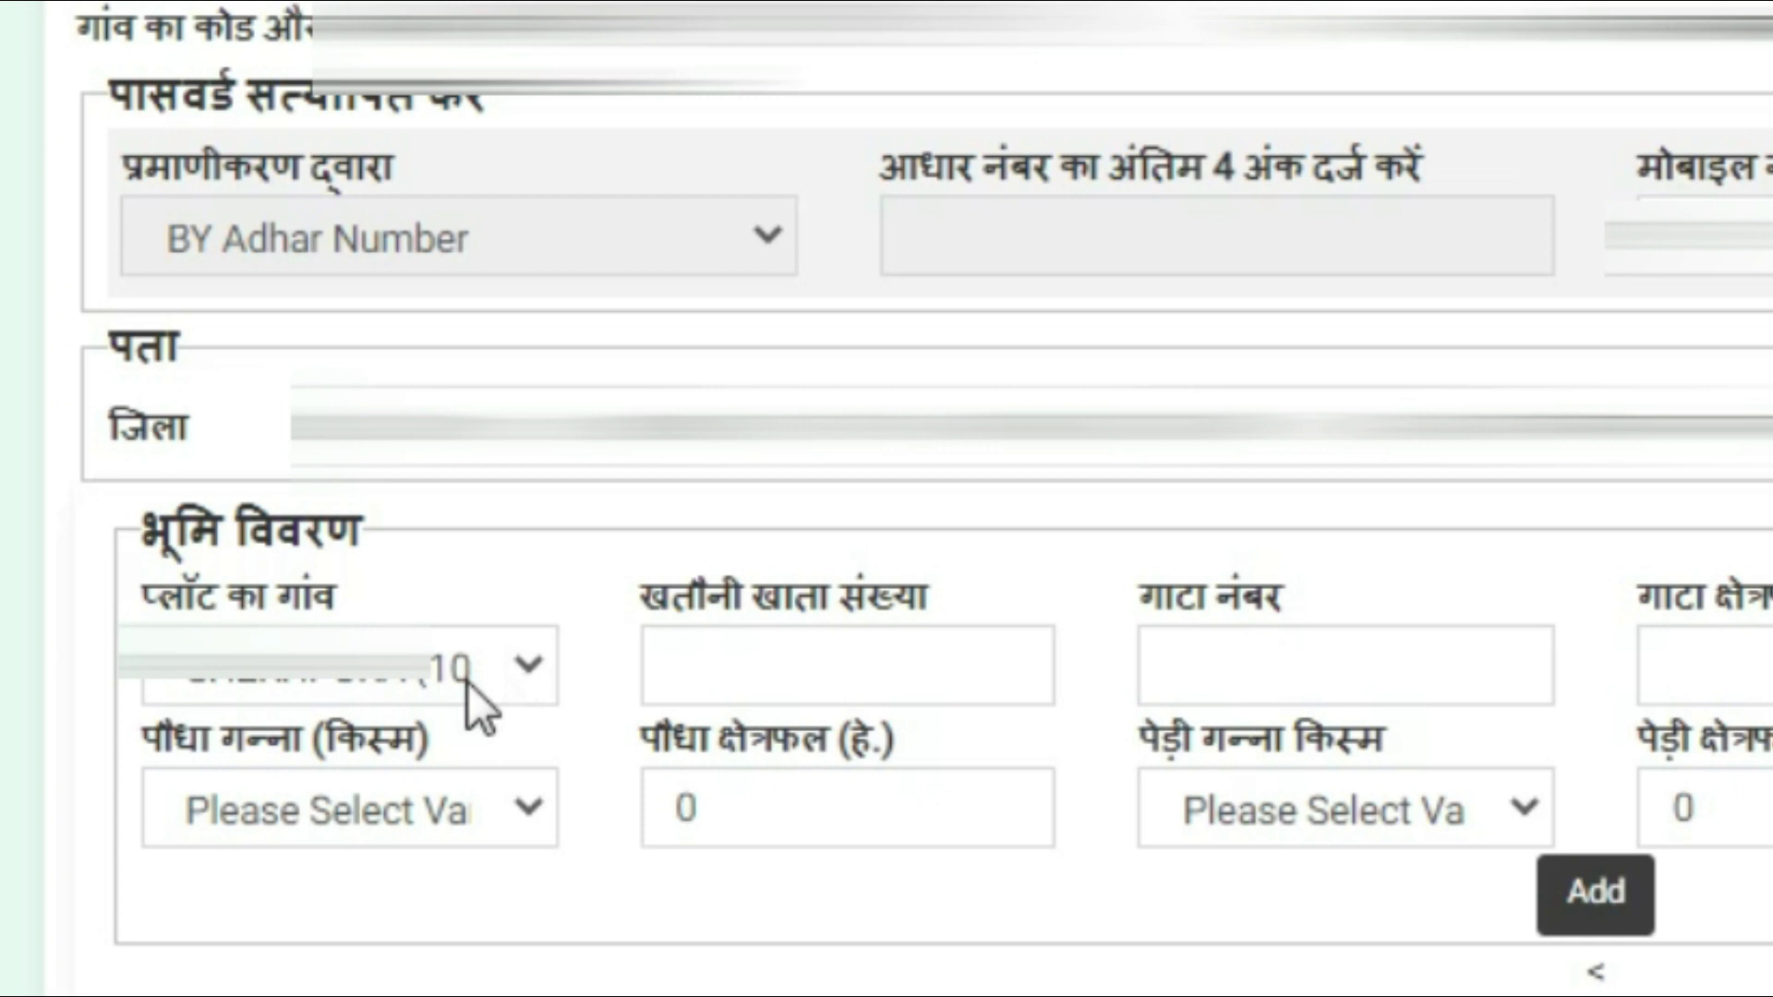
Set plot village SHEKHPURA, khatauni 00112 and gata 418/1, then check the Bhulekh record
{"action": "left_click", "coordinate": [522, 681]}
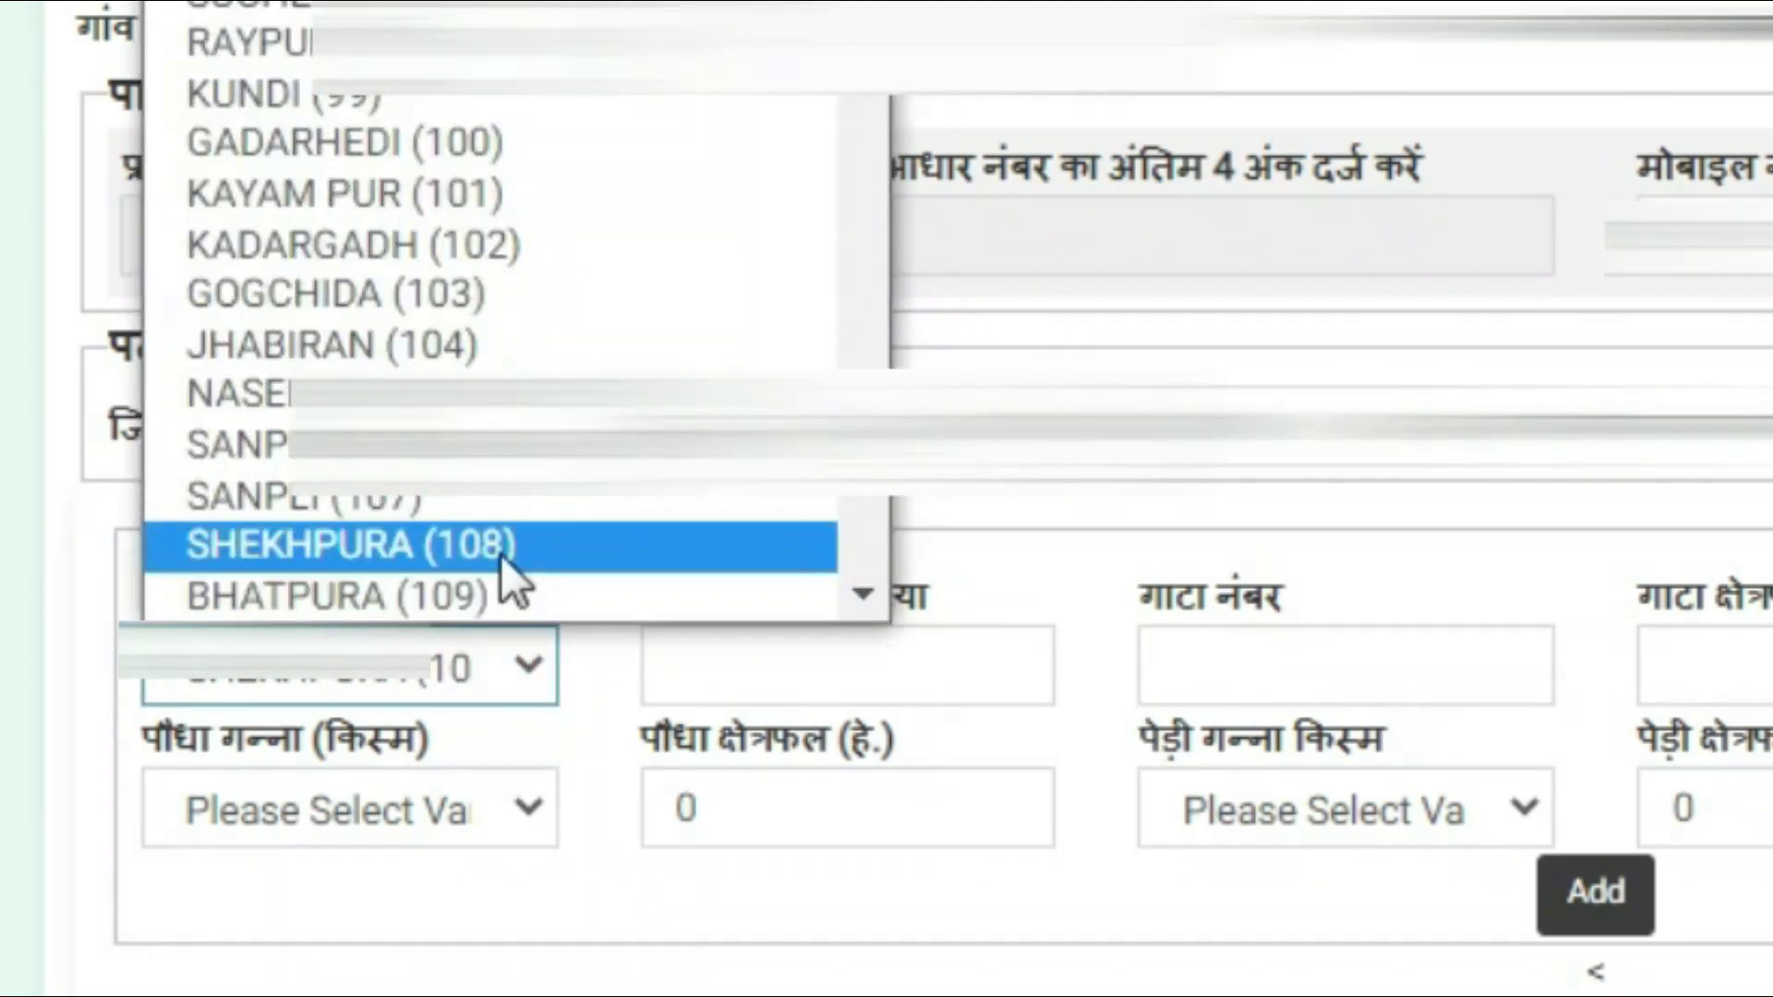
{"action": "left_click", "coordinate": [499, 559]}
{"action": "left_click", "coordinate": [783, 673]}
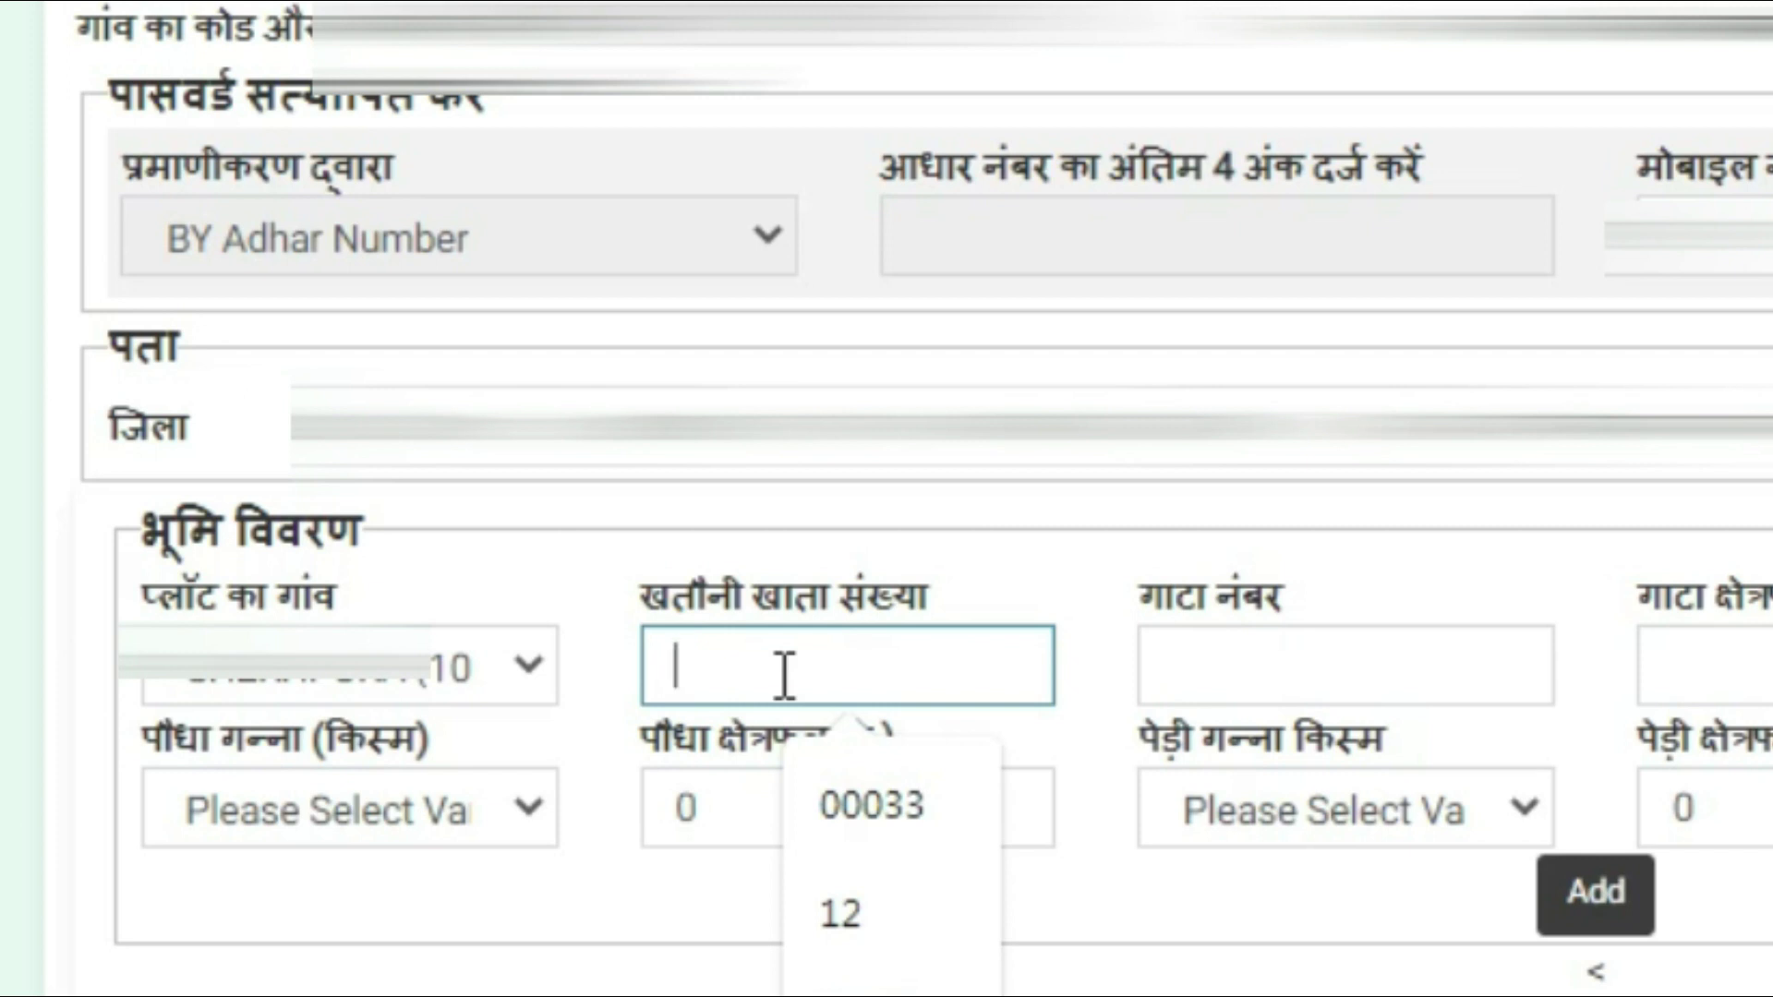
{"action": "type", "text": "0011"}
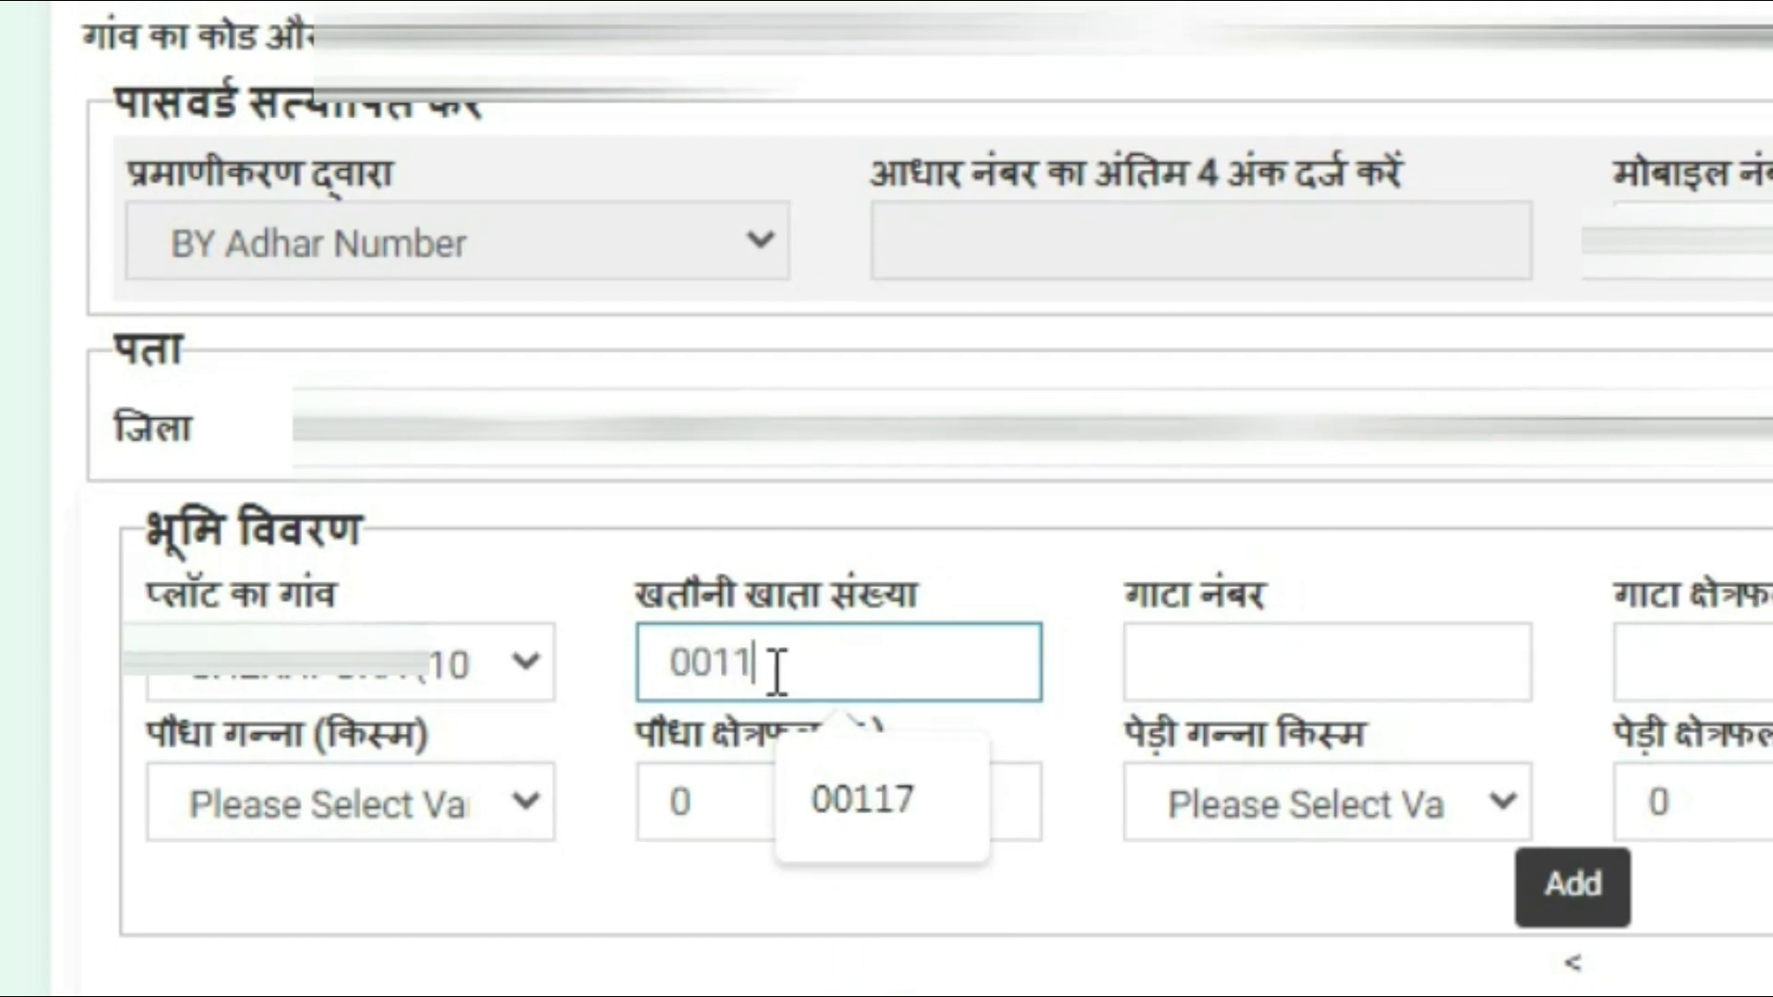
{"action": "type", "text": "2"}
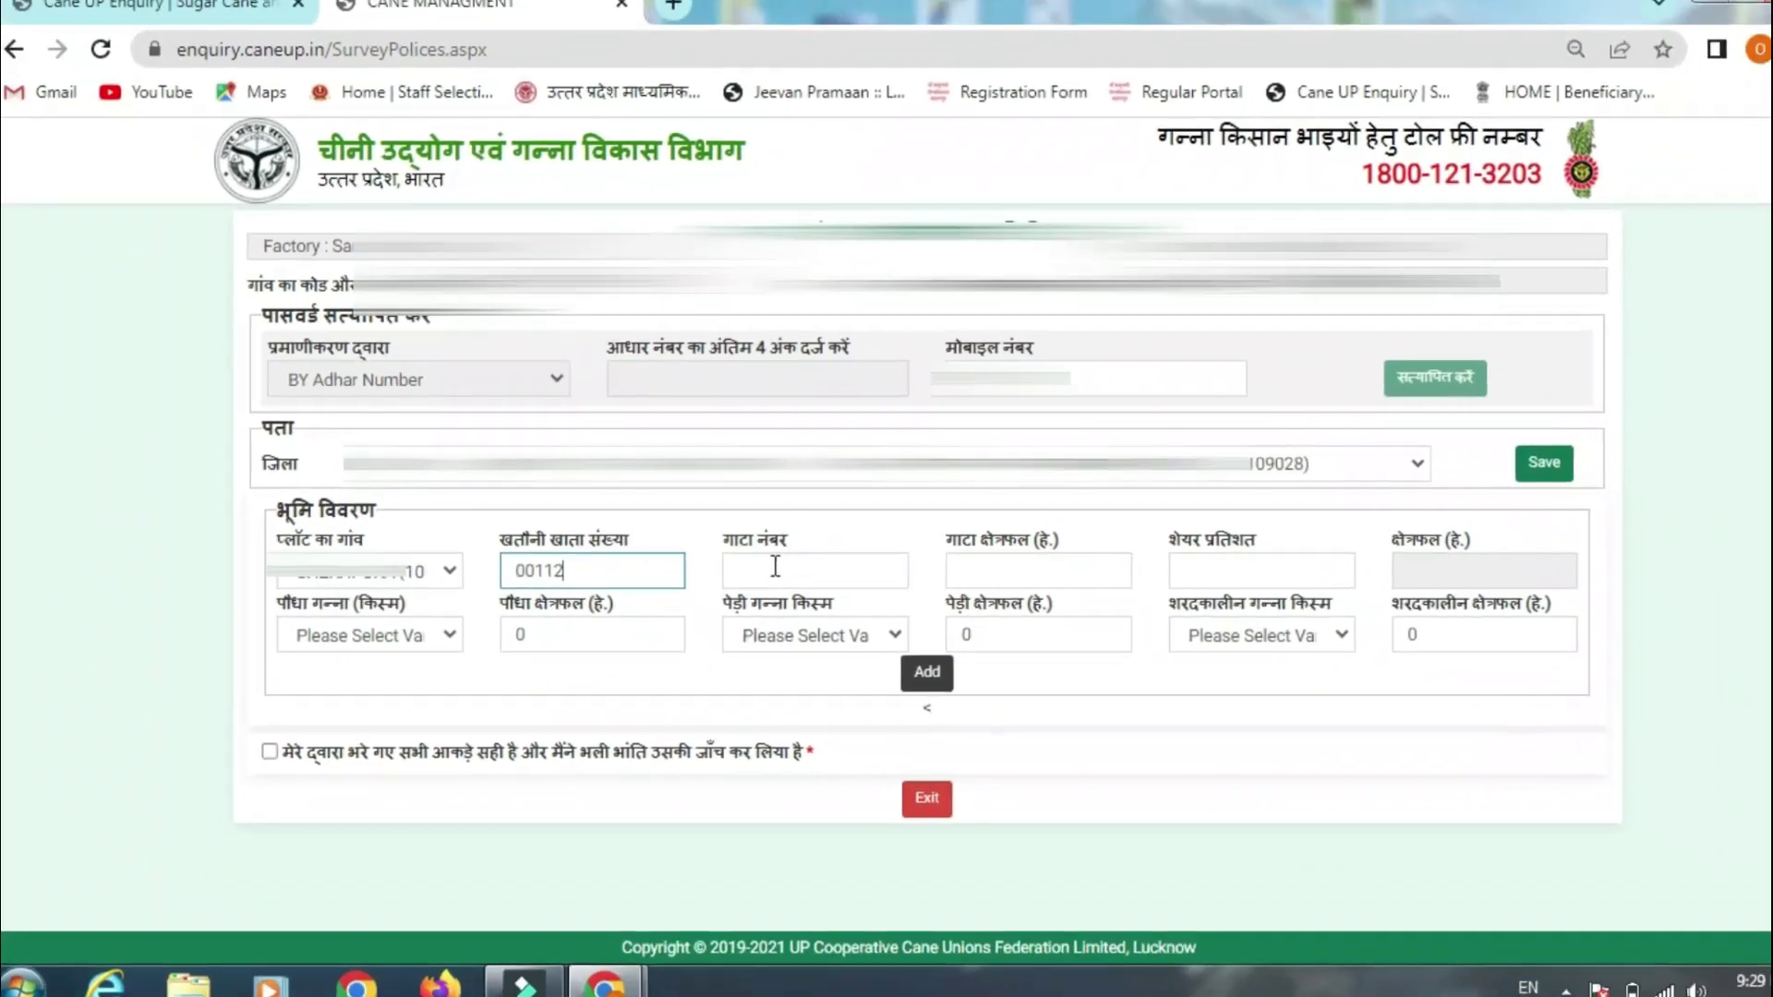
{"action": "left_click", "coordinate": [885, 592]}
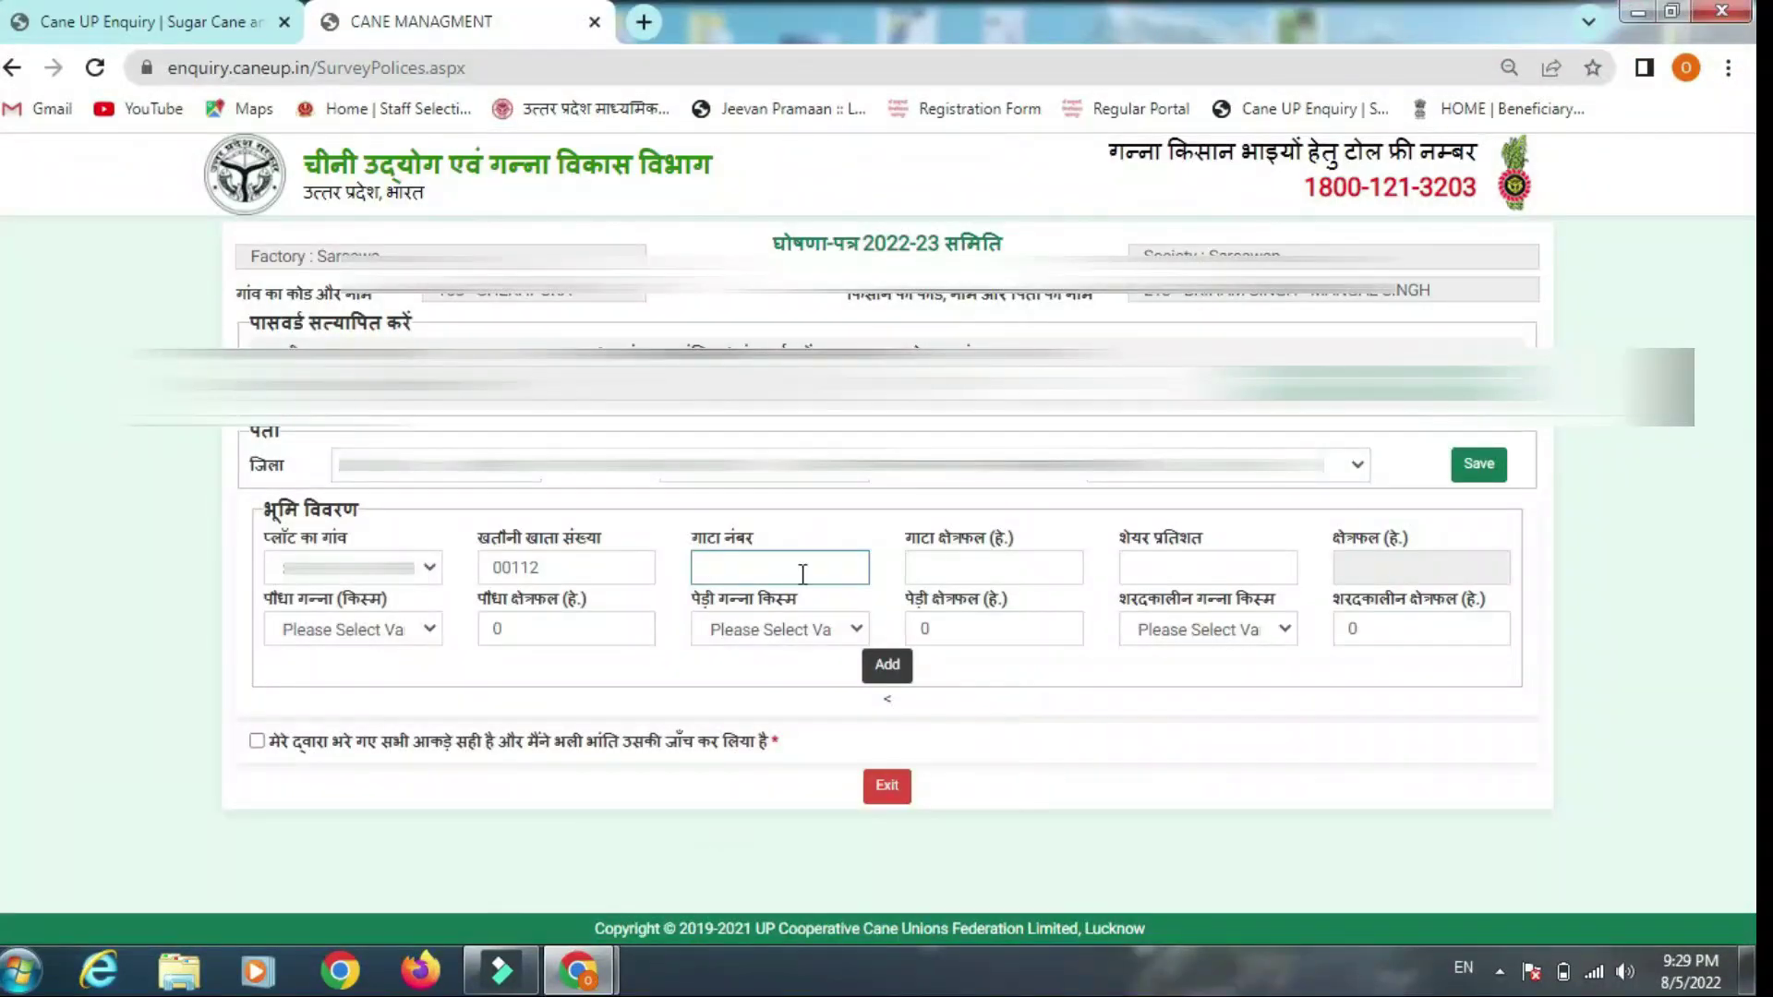
{"action": "type", "text": "418/1"}
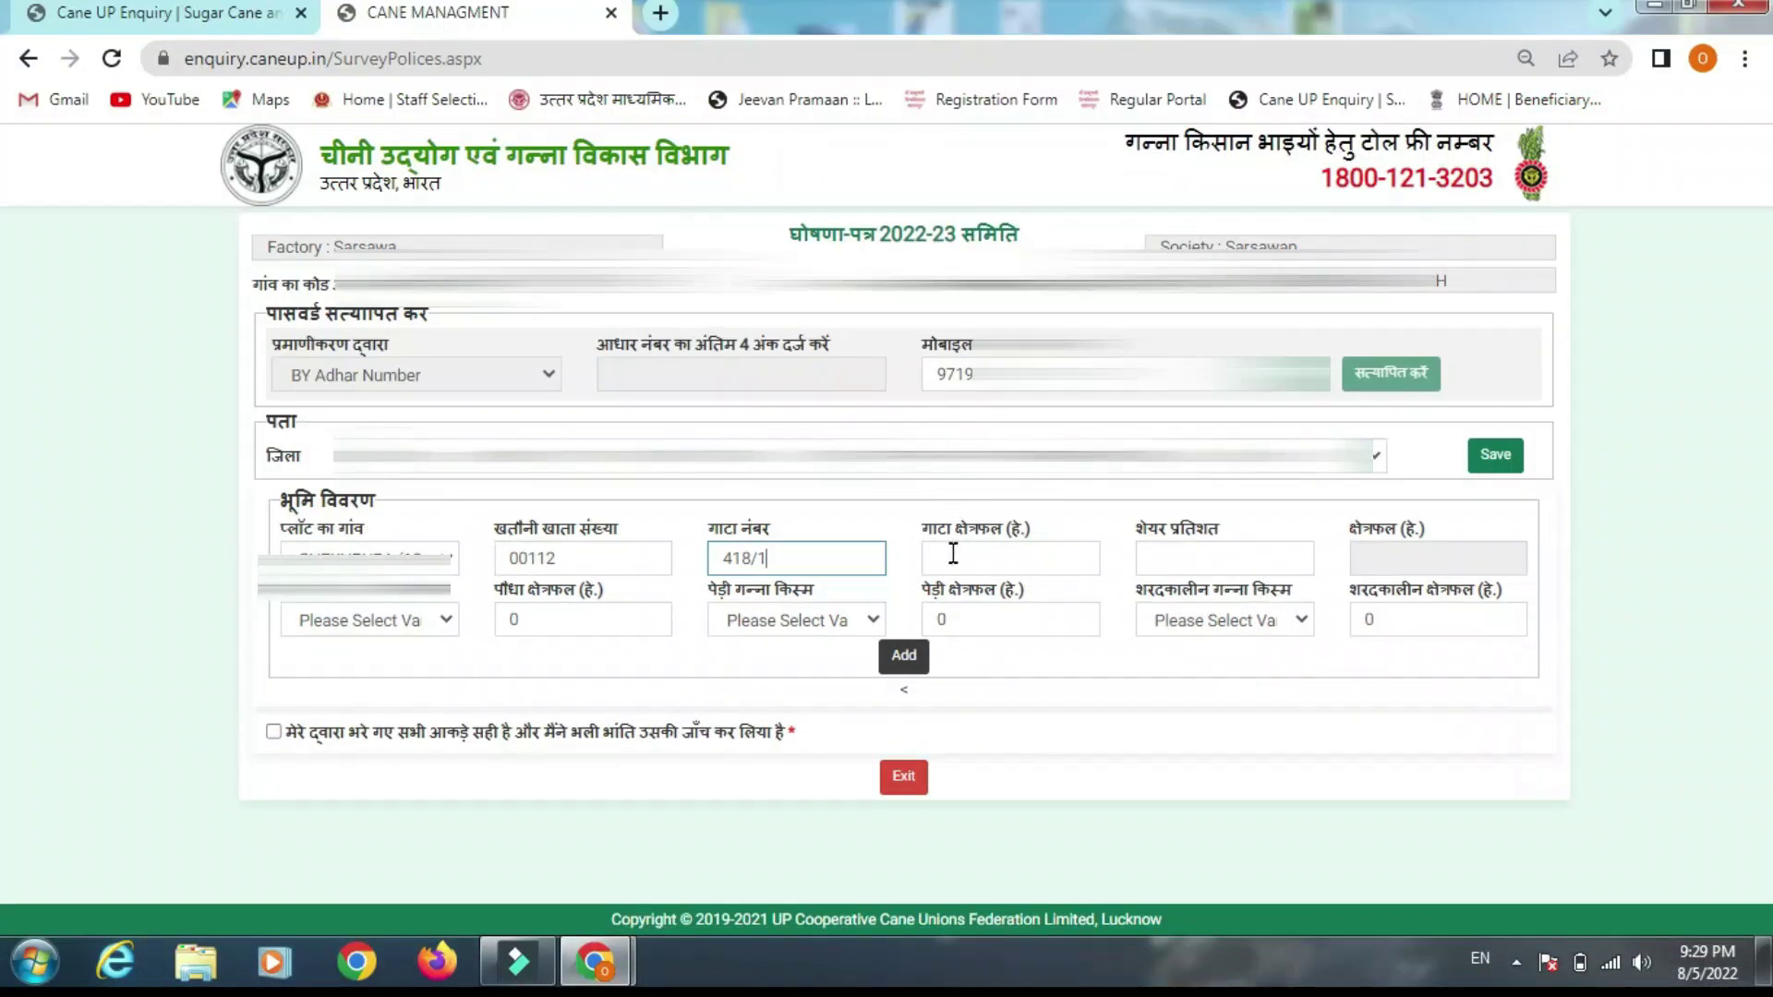
{"action": "left_click", "coordinate": [953, 554]}
{"action": "mouse_move", "coordinate": [600, 962]}
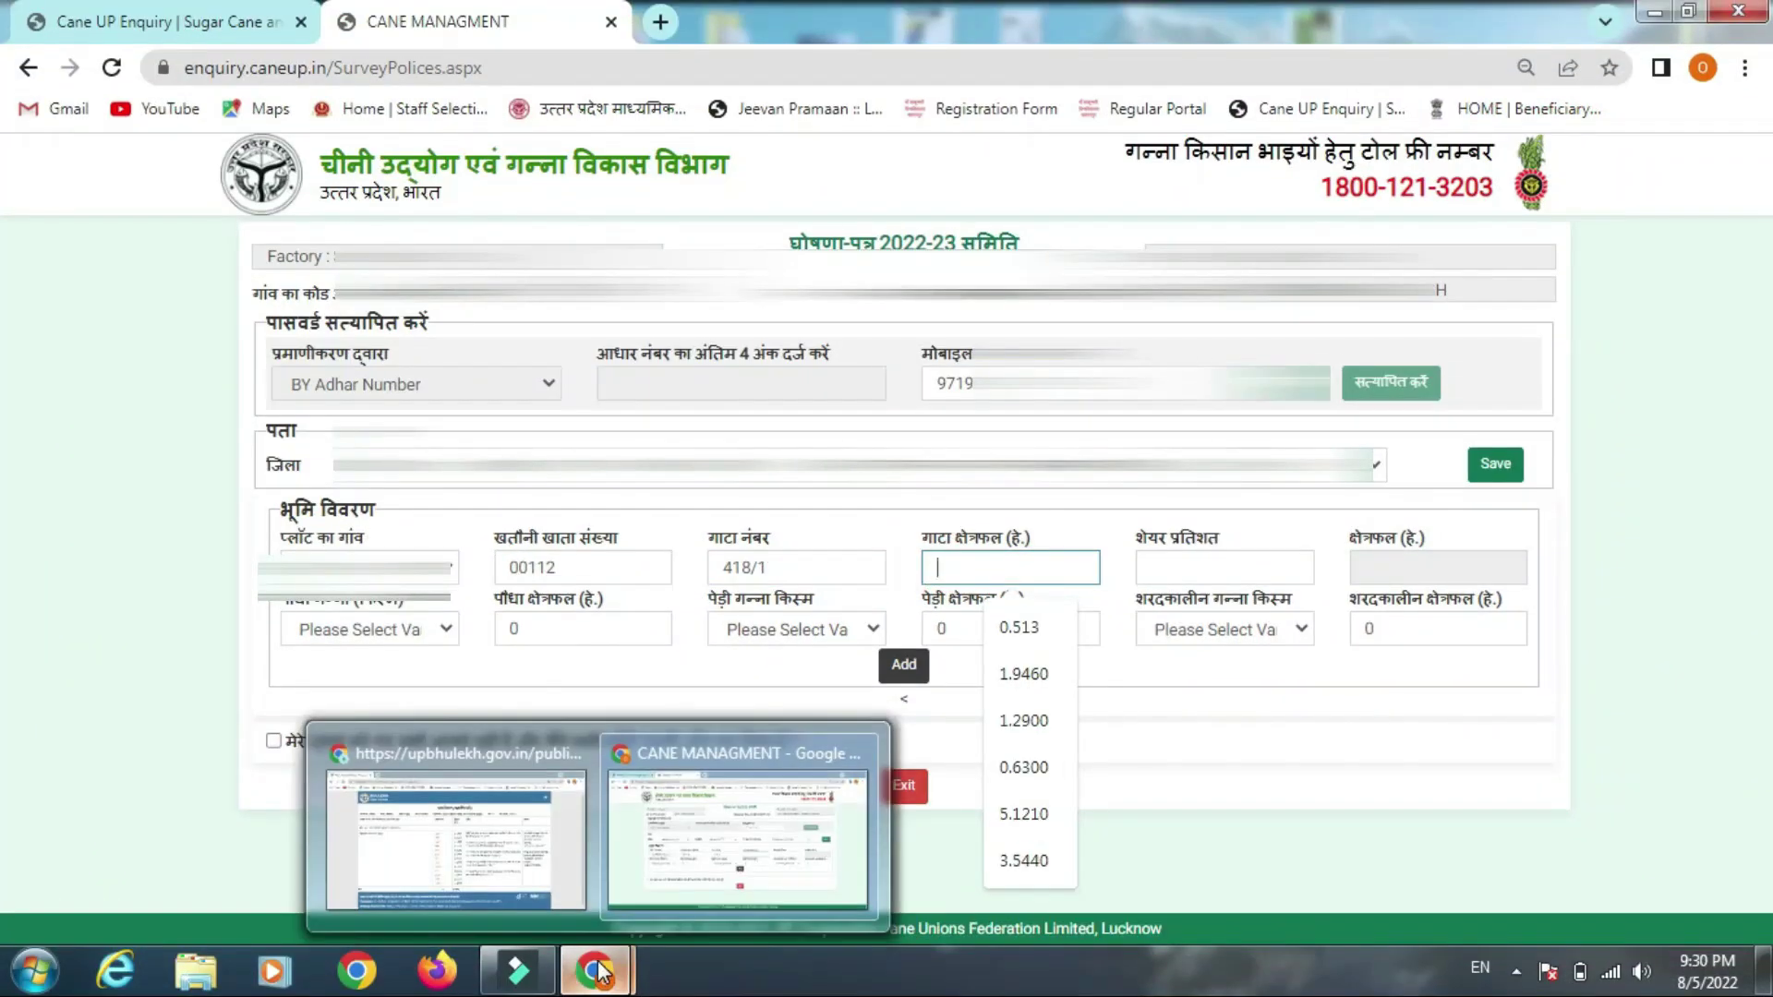
{"action": "left_click", "coordinate": [455, 817]}
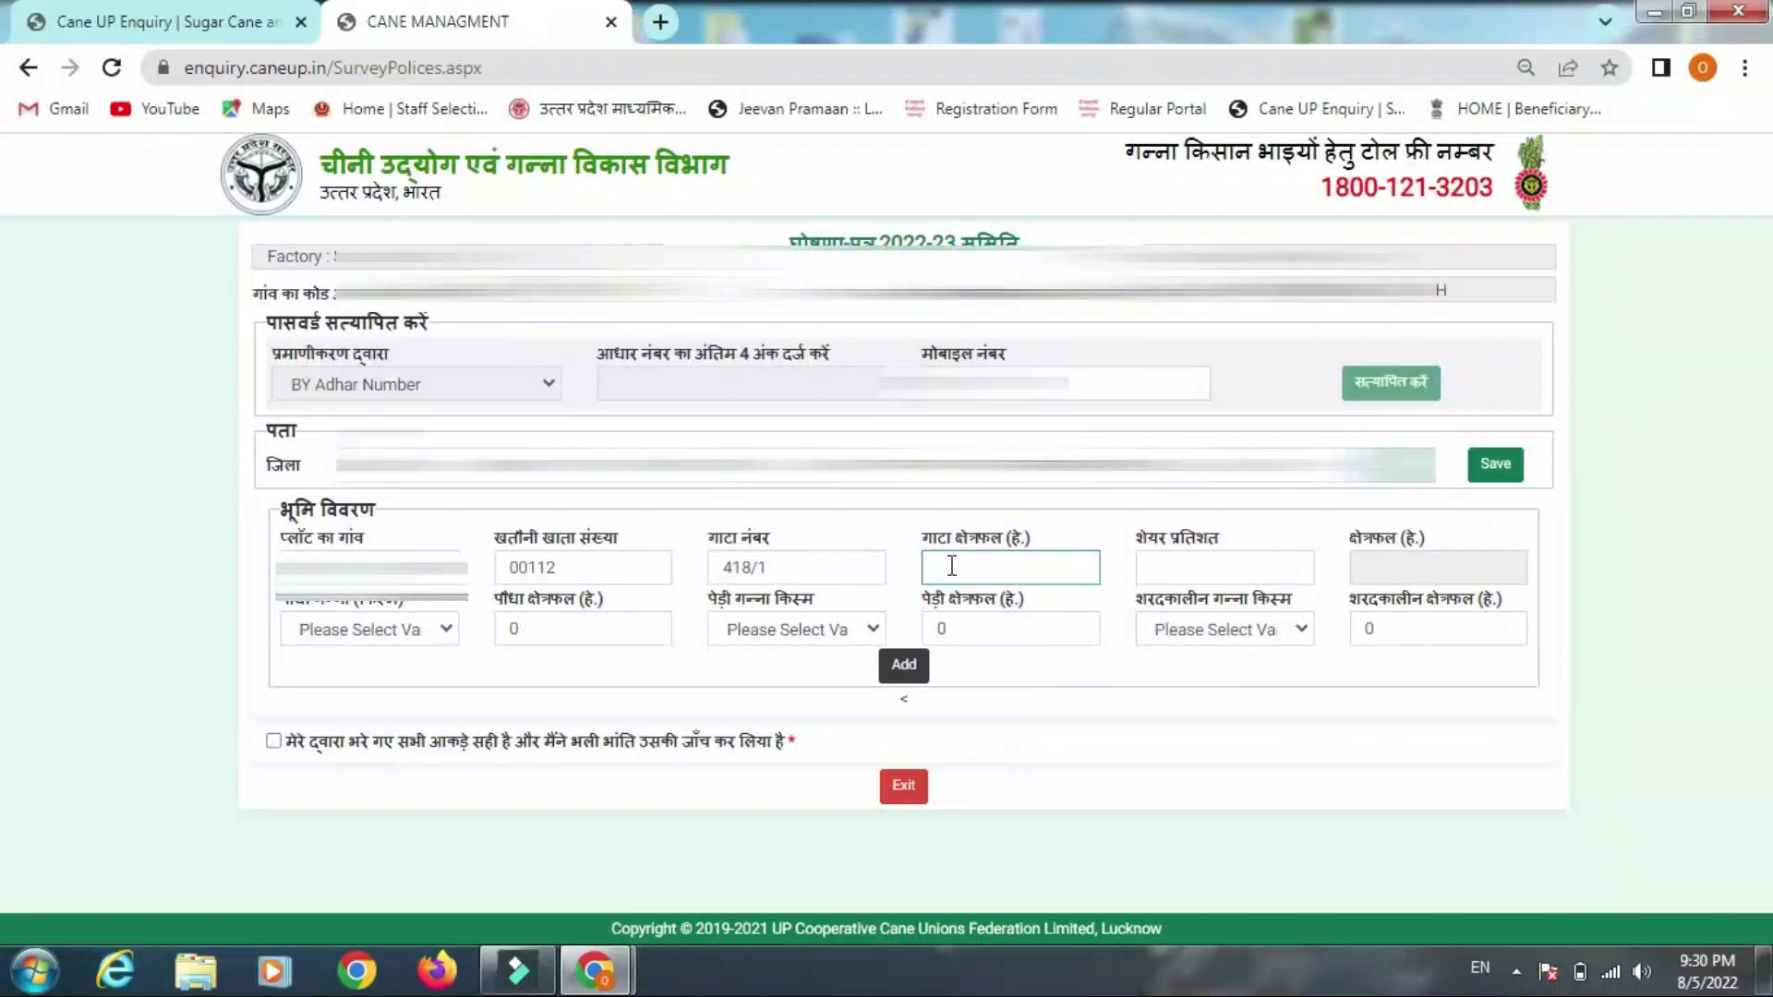
Enter gata area 1.0570 and share 100 percent so the area computes to 1.057
{"action": "type", "text": "1.05"}
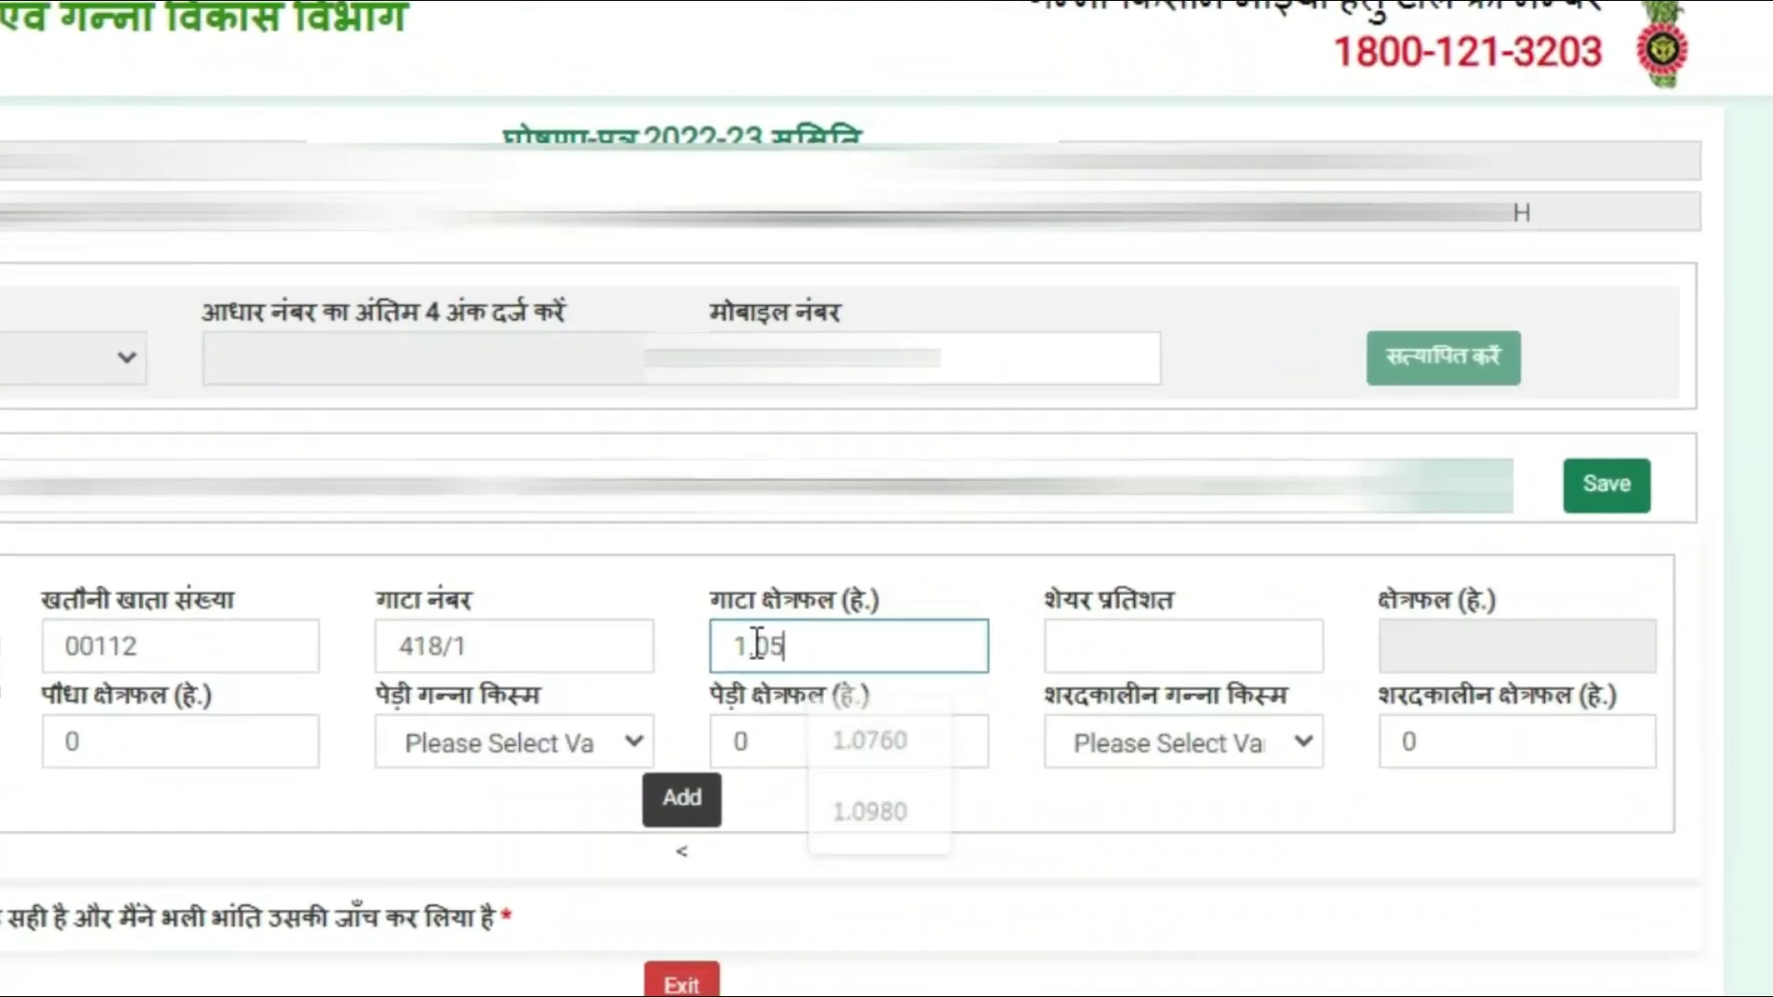
{"action": "type", "text": "70"}
{"action": "left_click", "coordinate": [1075, 642]}
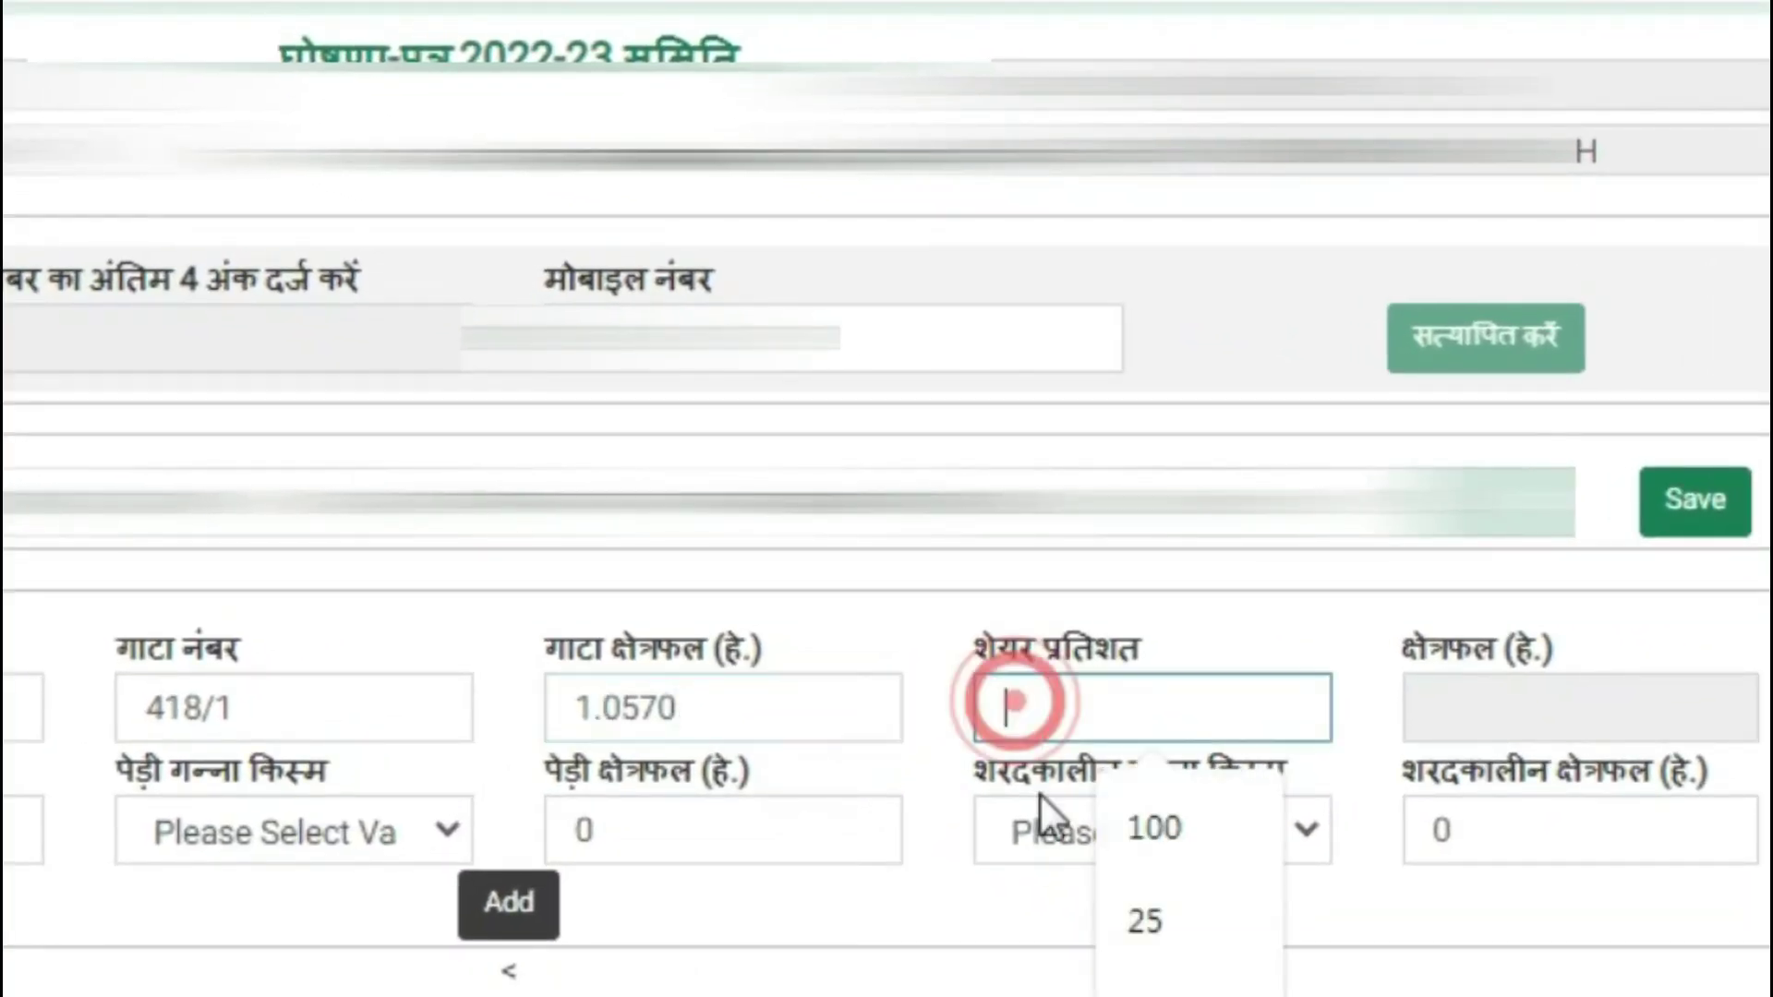
{"action": "left_click", "coordinate": [1149, 842]}
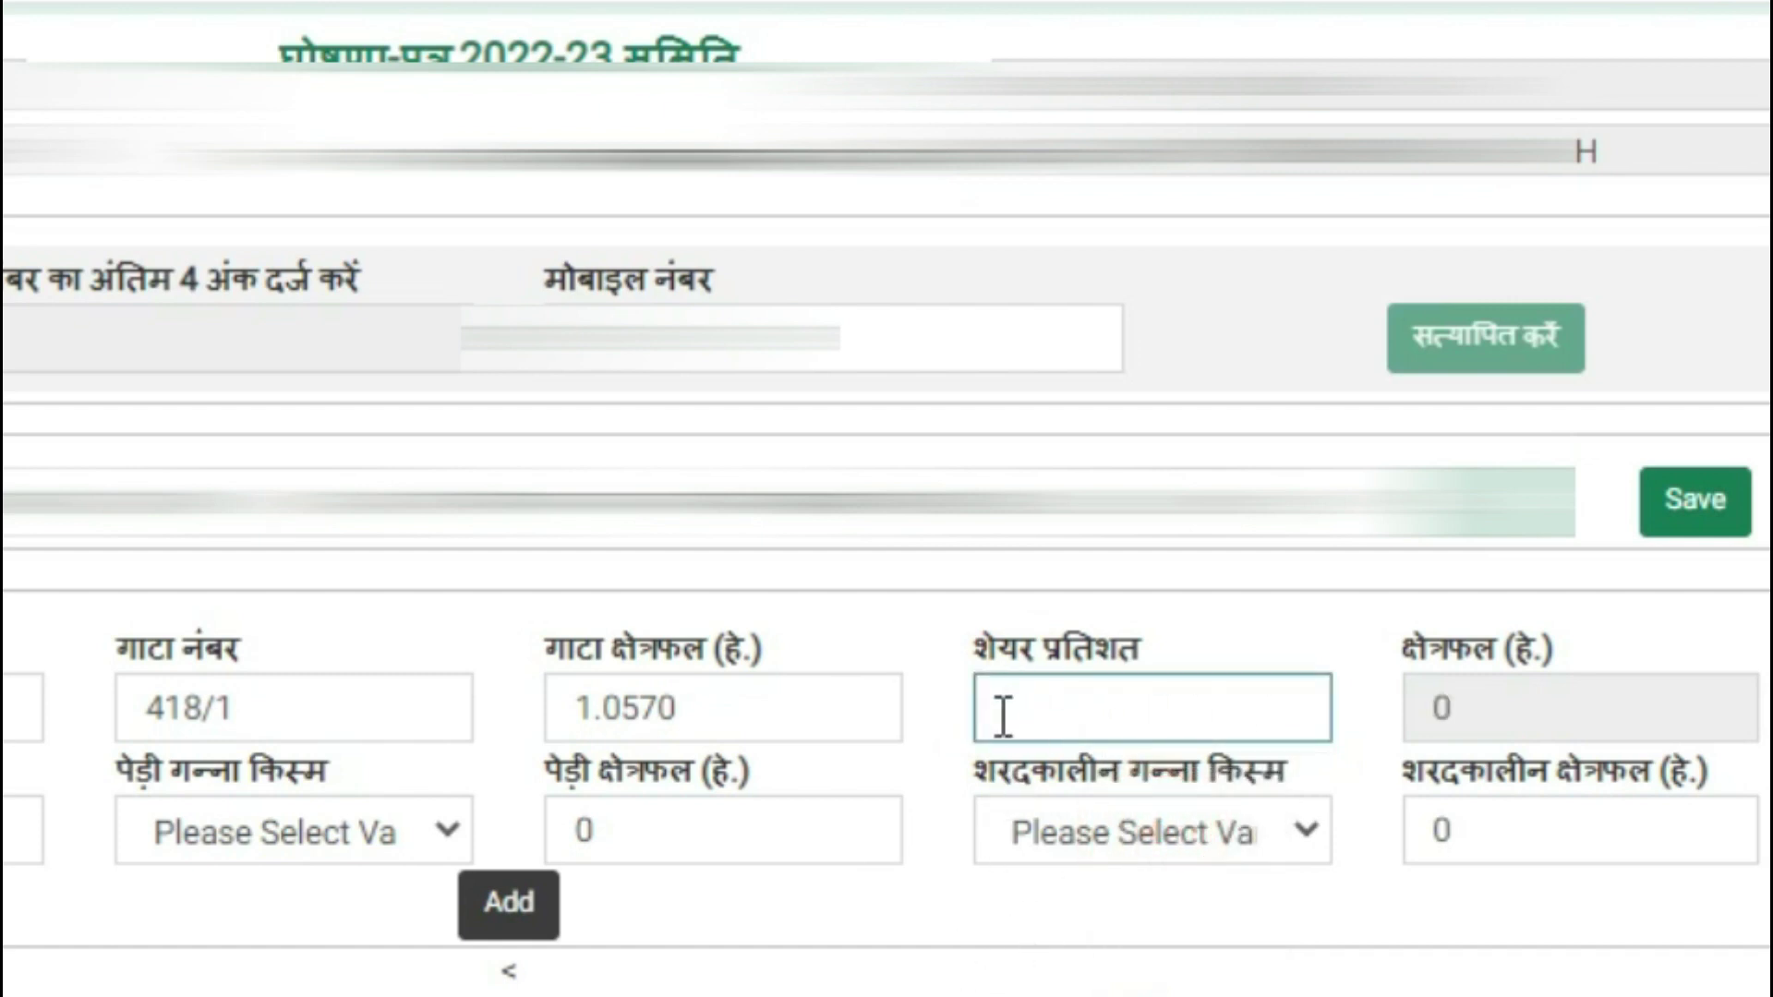
{"action": "type", "text": "100"}
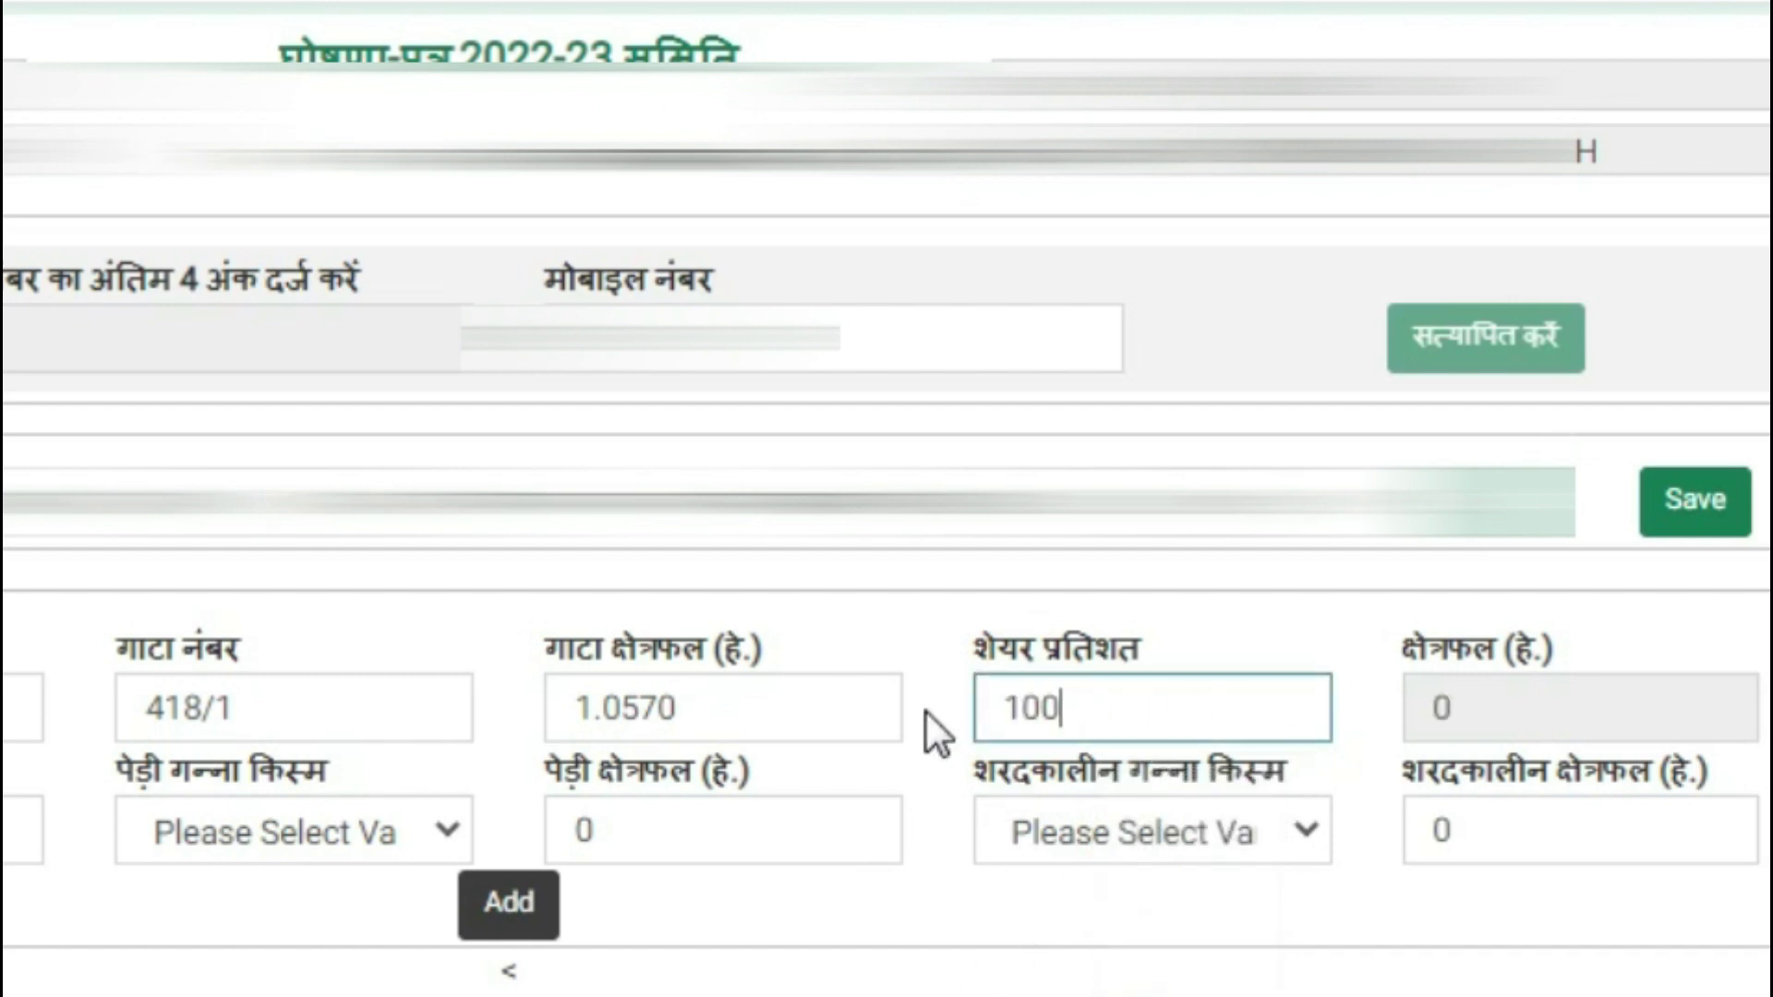
{"action": "left_click", "coordinate": [1637, 706]}
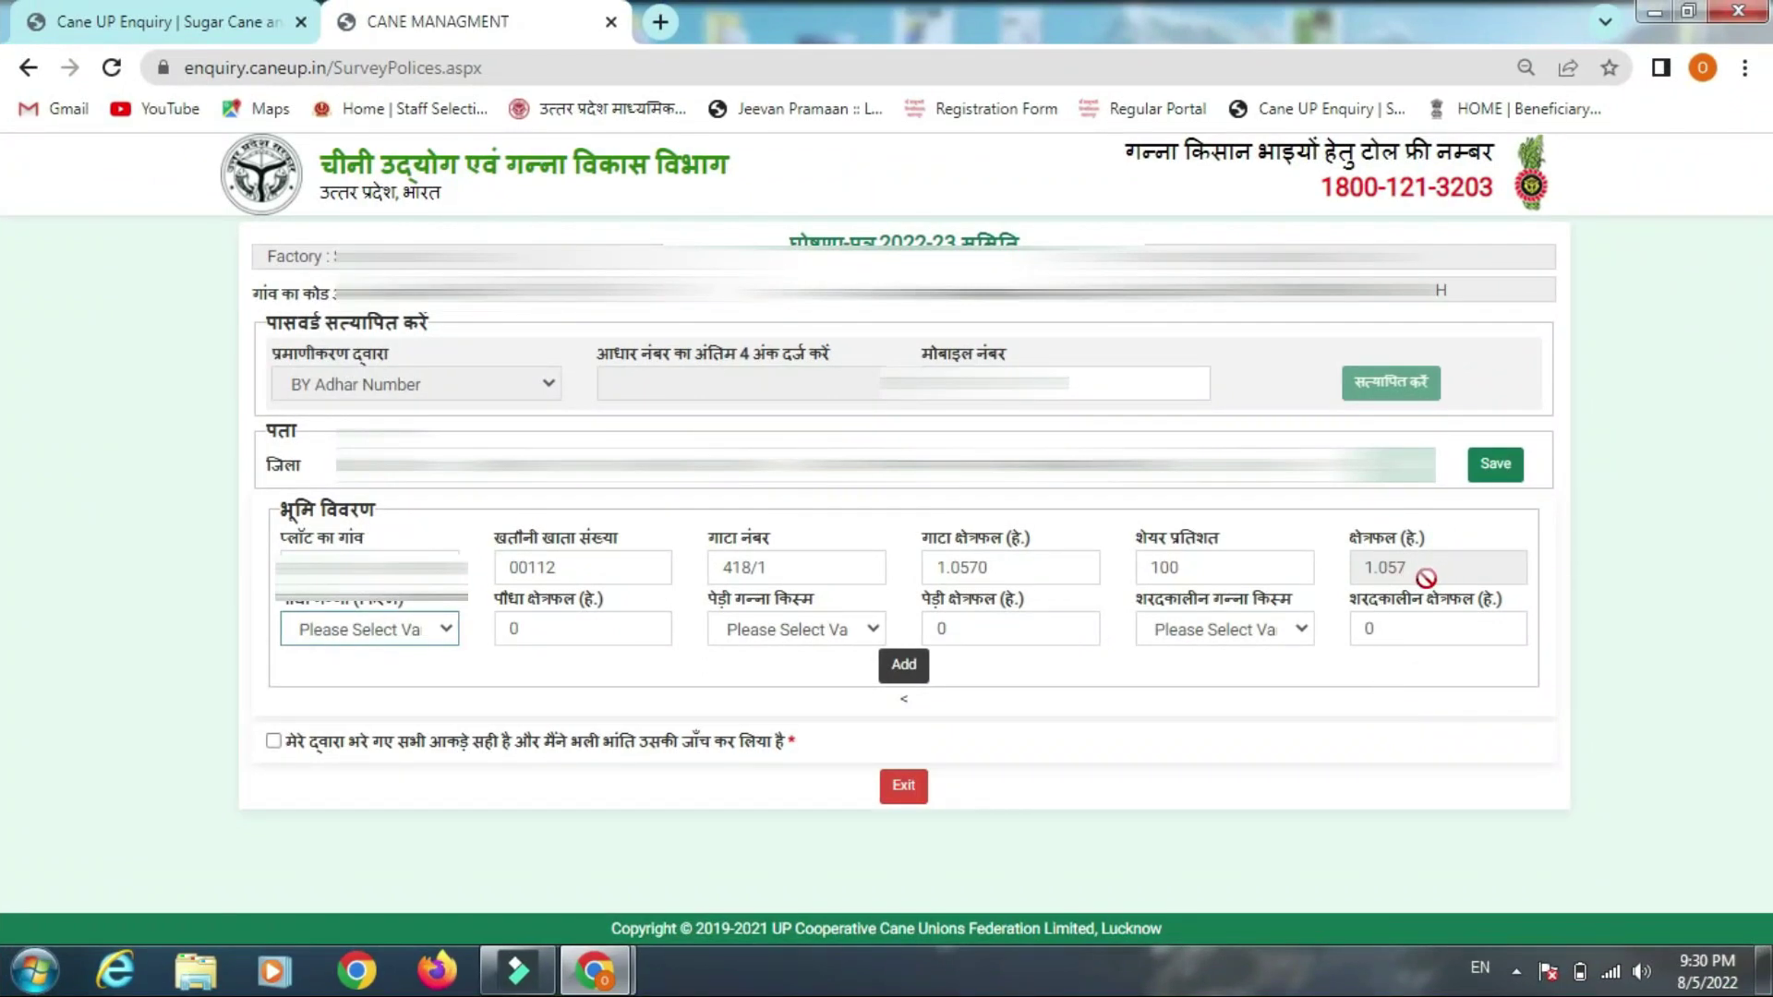
Set ratoon variety 20 (CO 0238) with area 1.050, leave winter variety unselected, and add the plot
{"action": "left_click", "coordinate": [855, 636]}
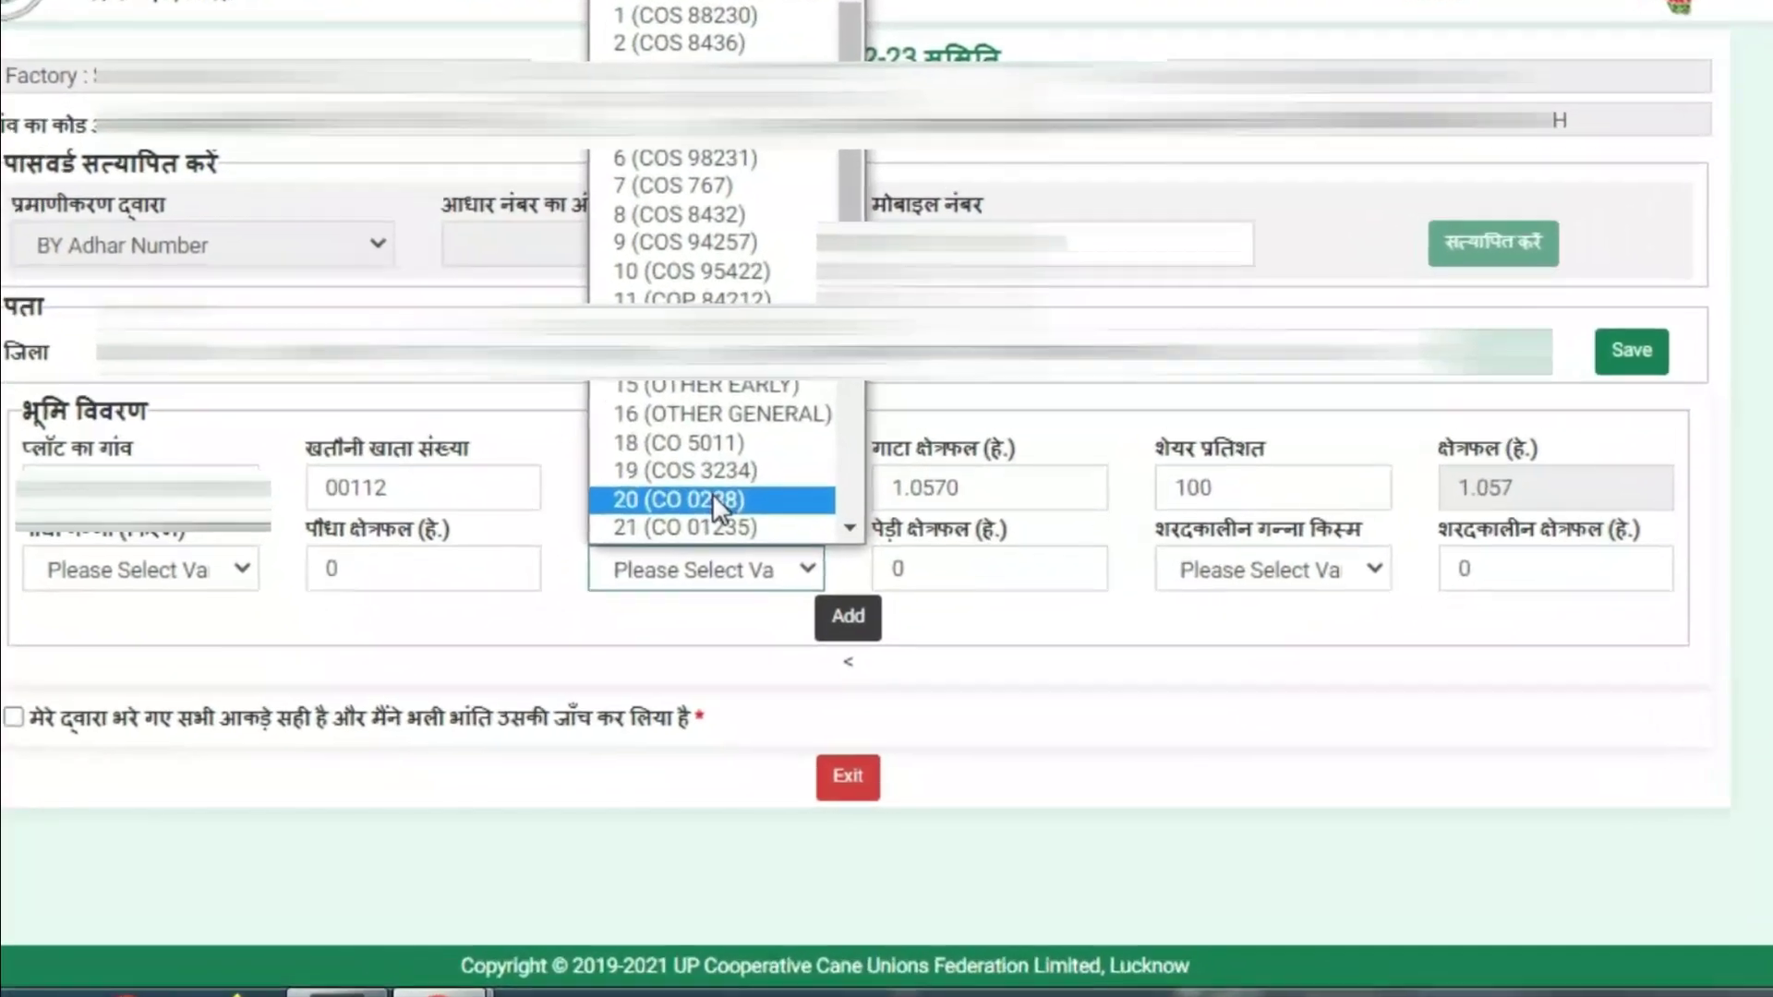
{"action": "left_click", "coordinate": [759, 555]}
{"action": "left_click", "coordinate": [913, 499]}
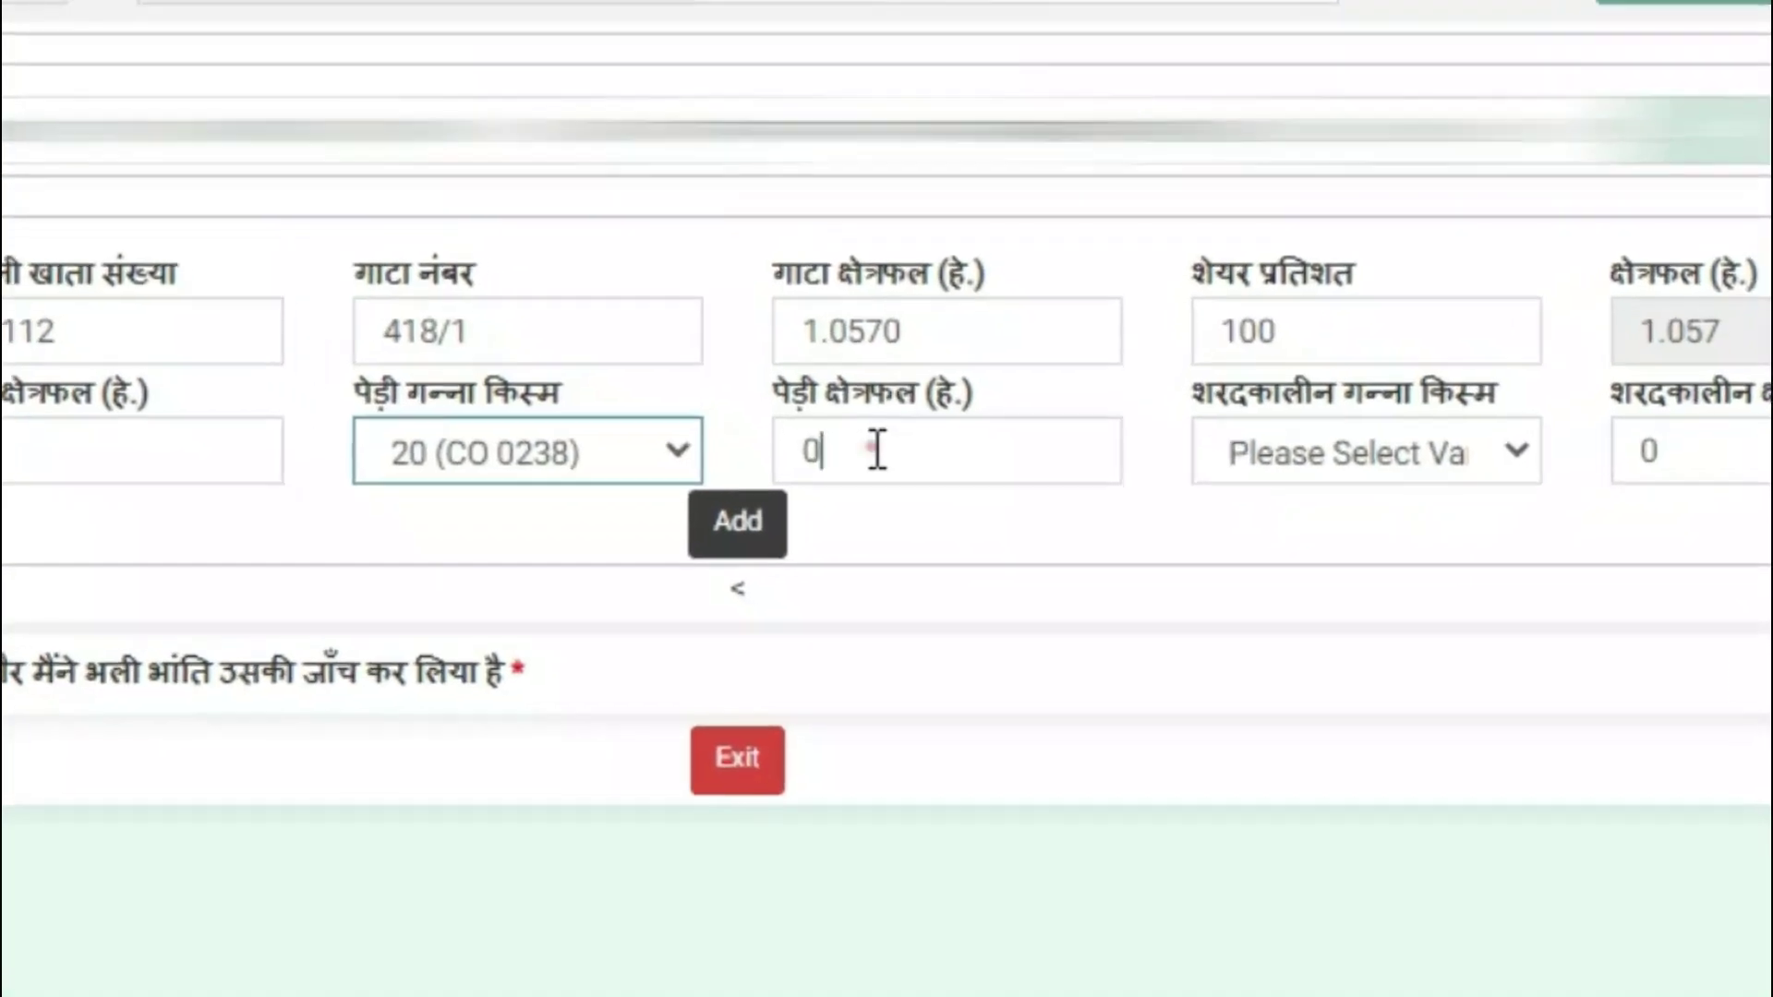
{"action": "key", "text": "BackSpace"}
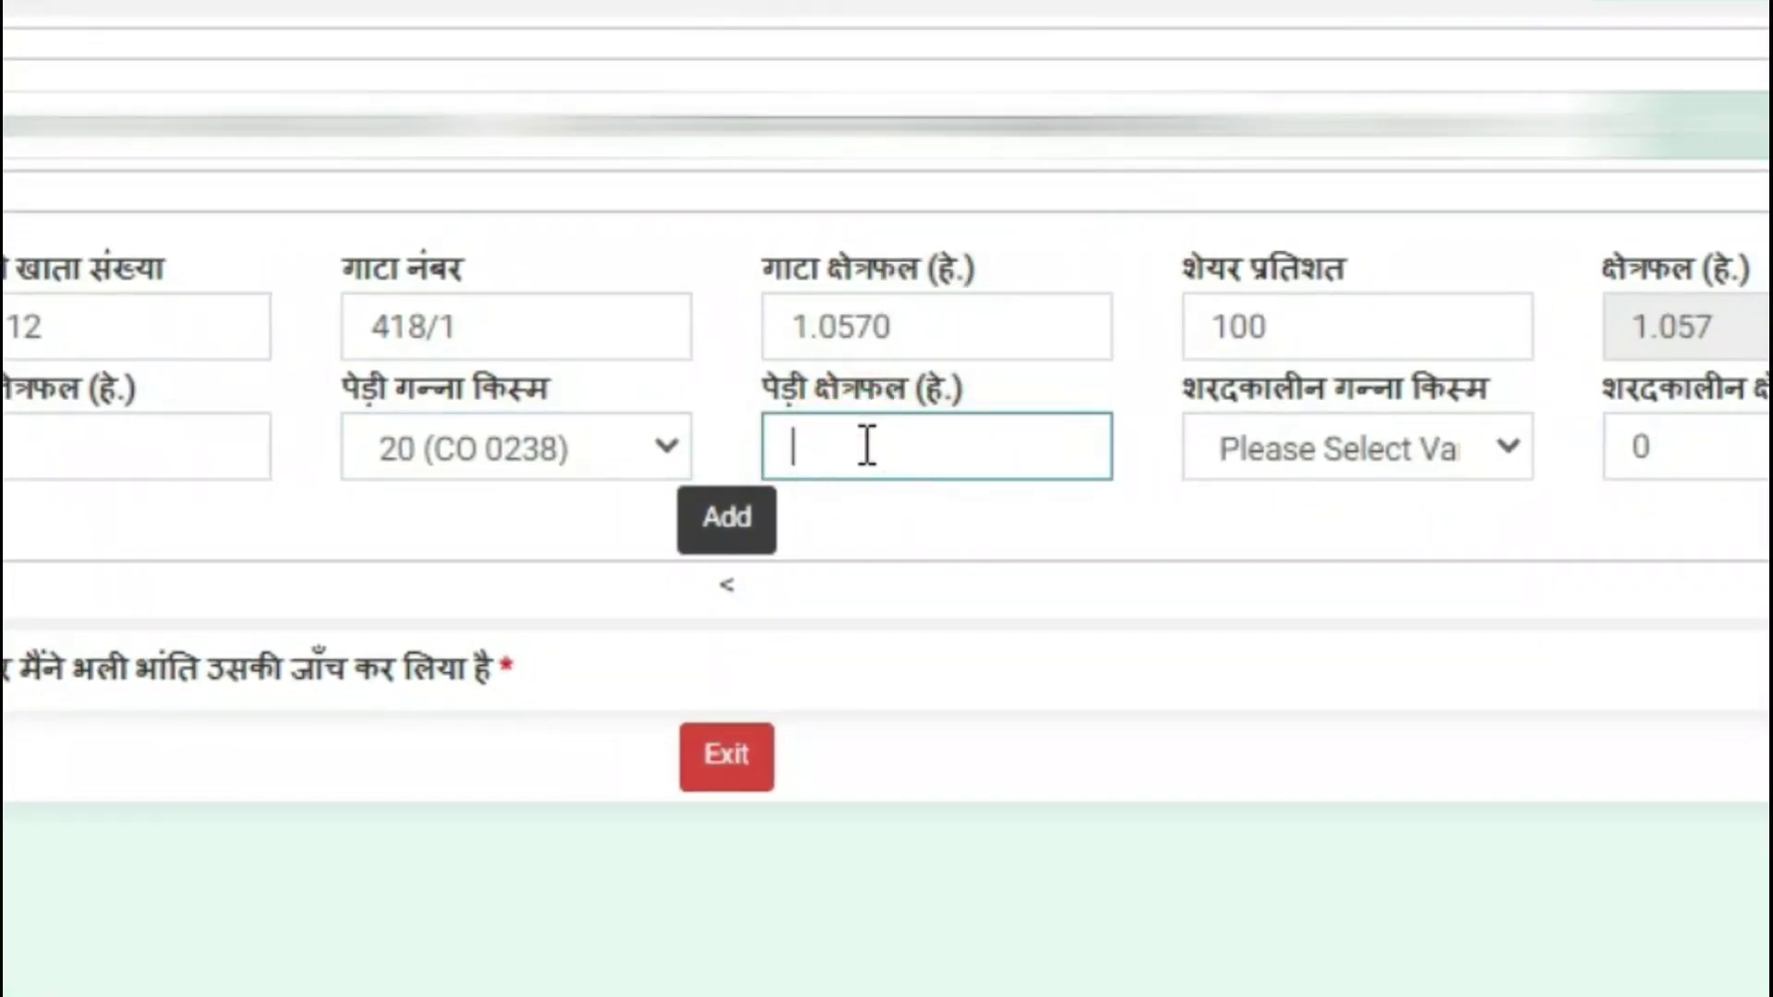
{"action": "type", "text": "1.050"}
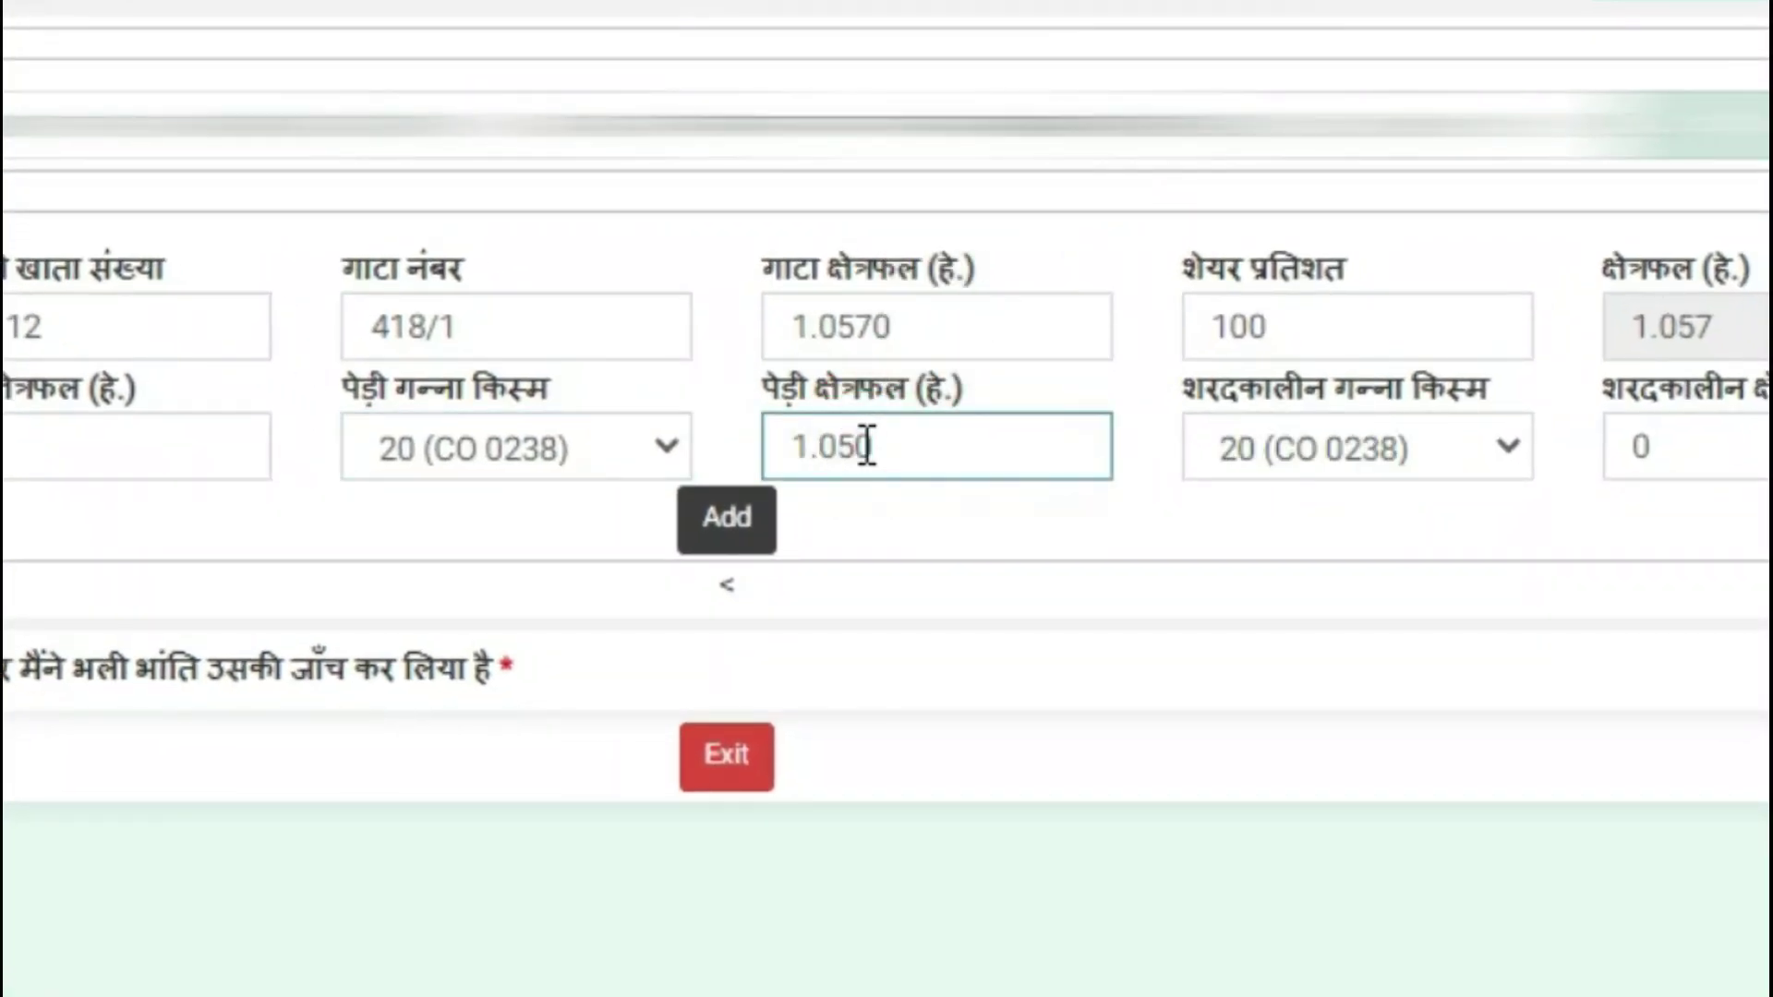
{"action": "left_click", "coordinate": [1381, 504]}
{"action": "left_click", "coordinate": [1455, 448]}
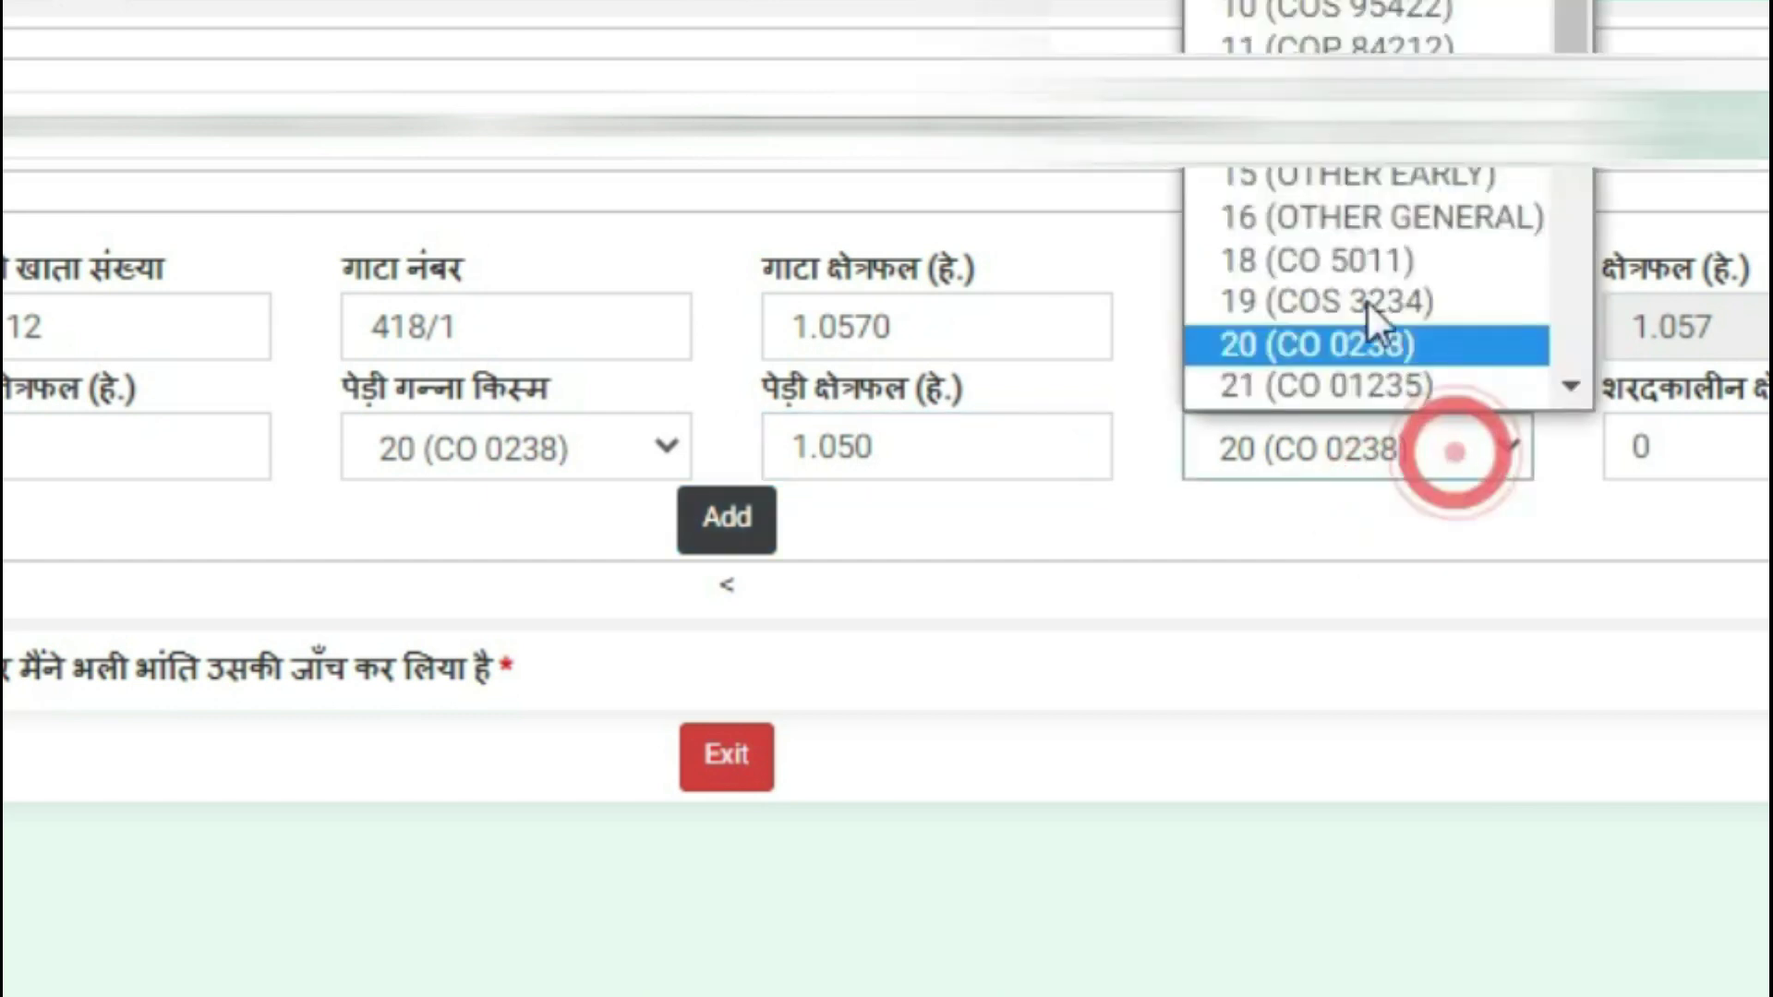
{"action": "left_click", "coordinate": [1339, 2]}
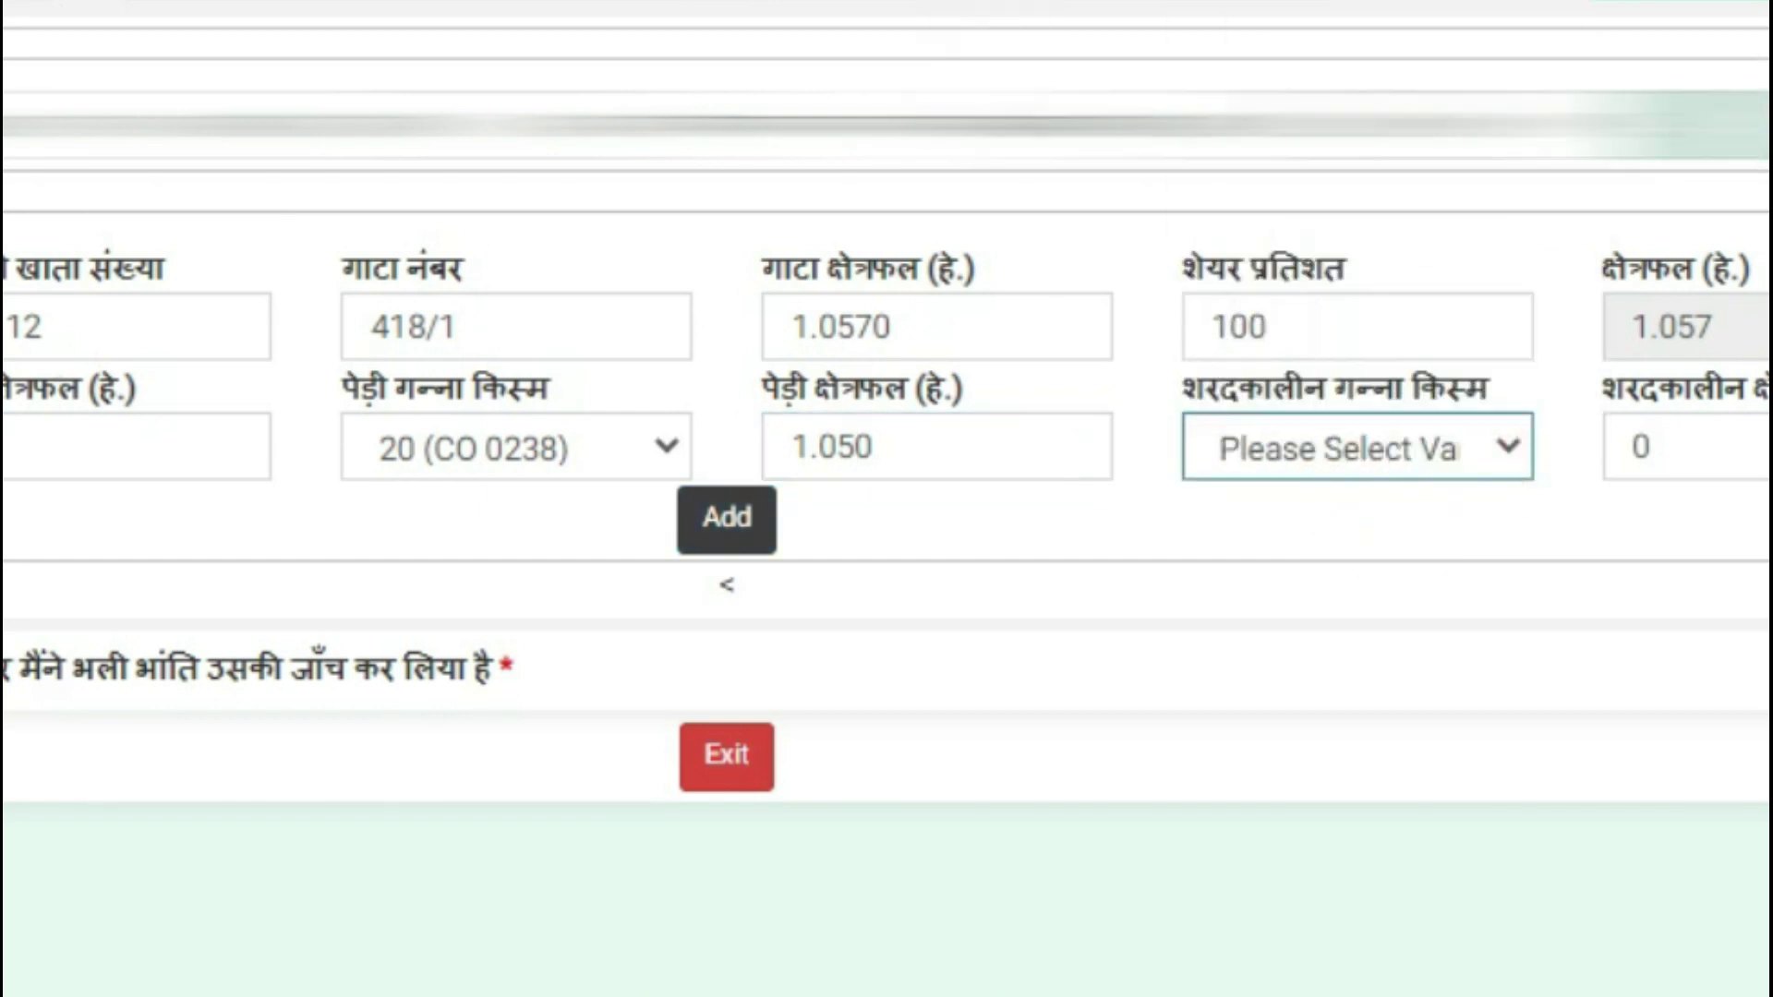
{"action": "left_click", "coordinate": [1224, 644]}
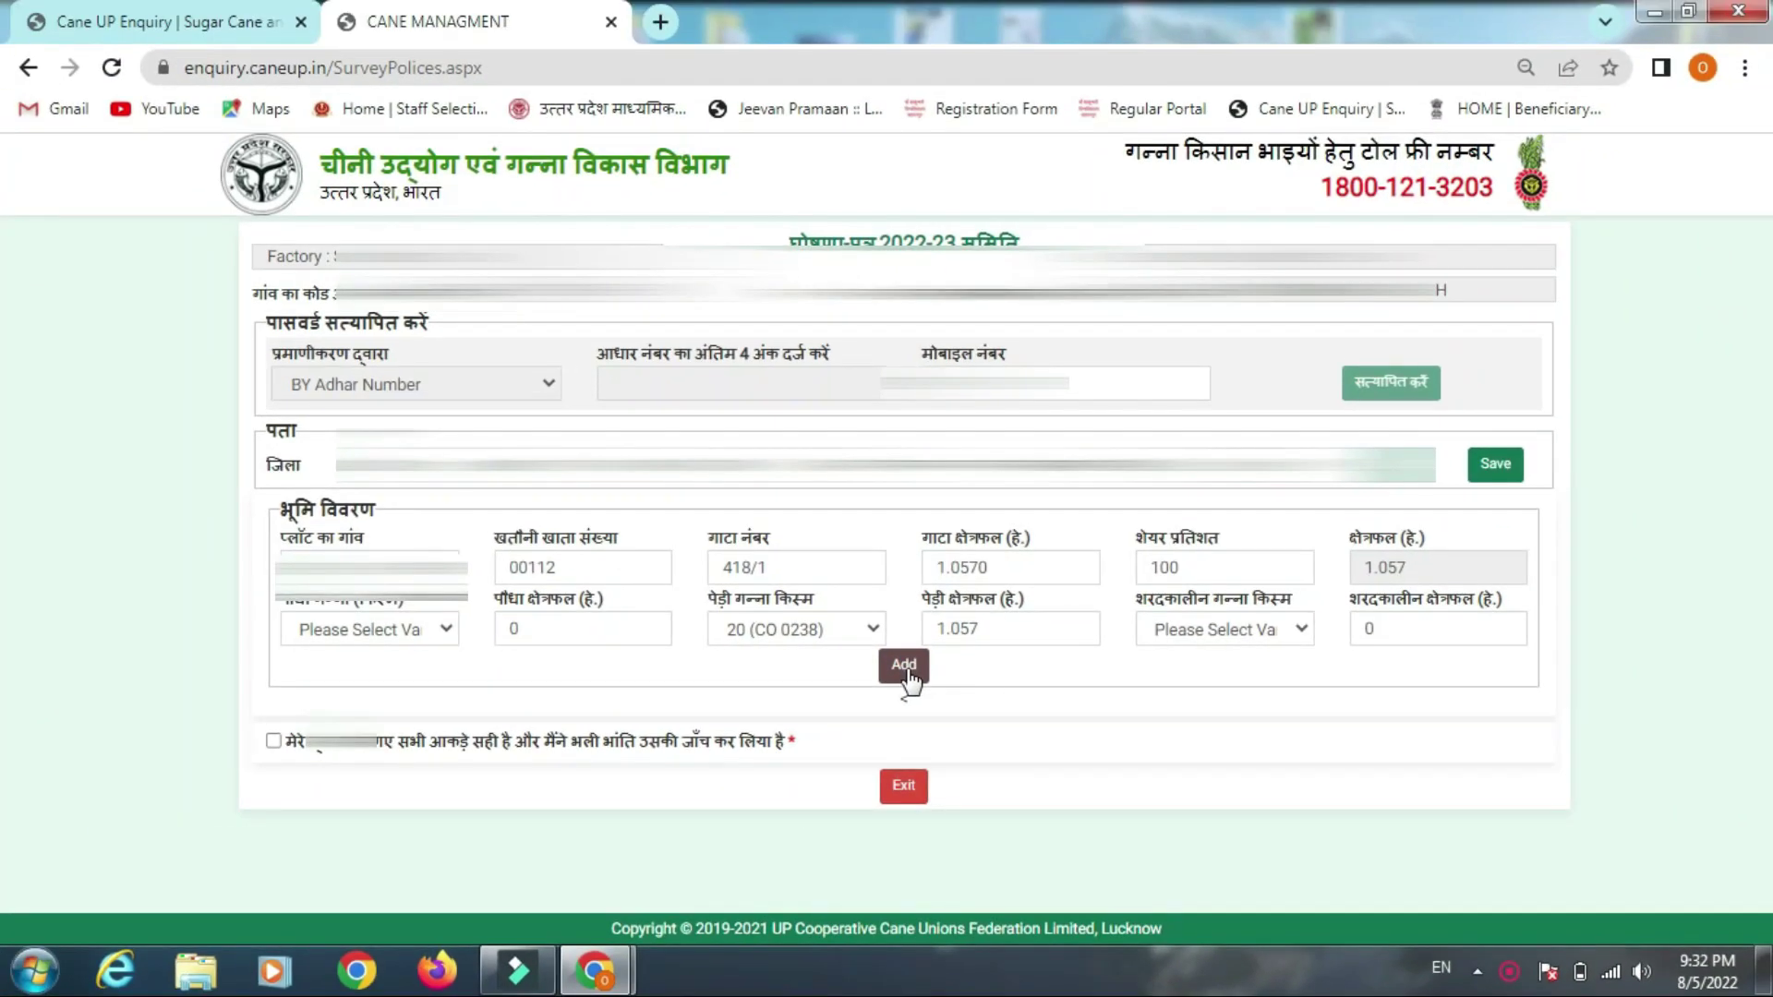
{"action": "left_click", "coordinate": [905, 667]}
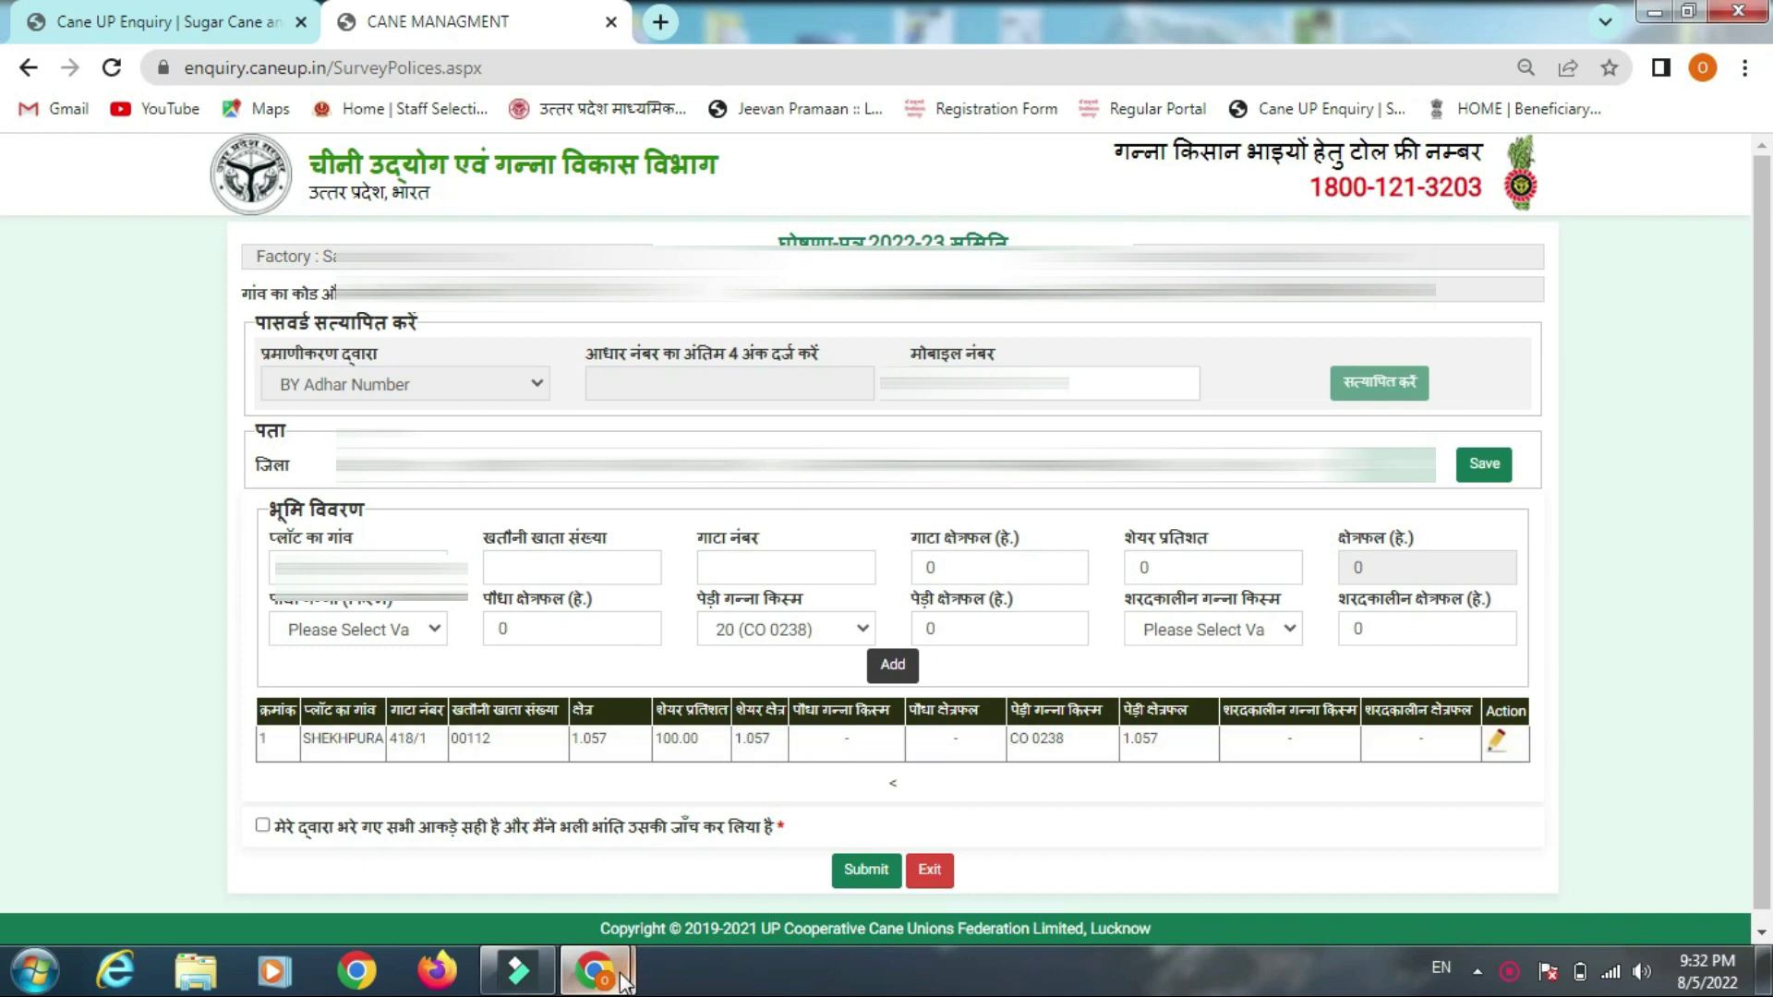
{"action": "mouse_move", "coordinate": [595, 972]}
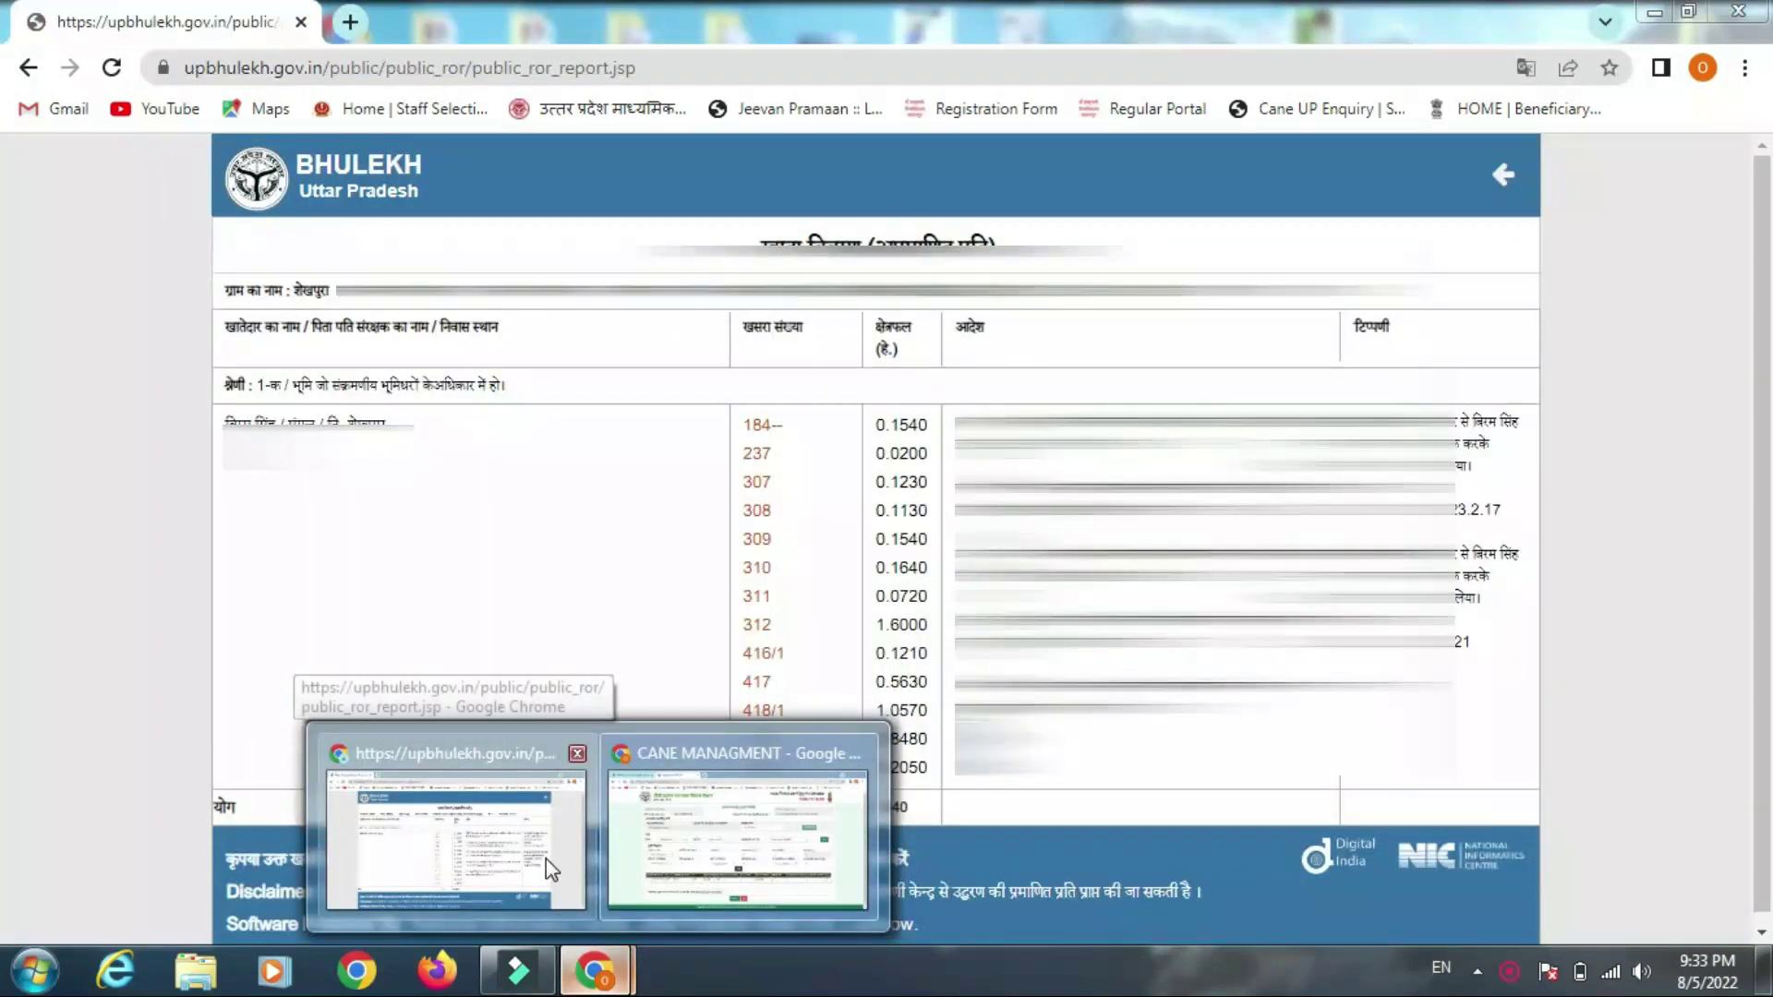
{"action": "left_click", "coordinate": [546, 858]}
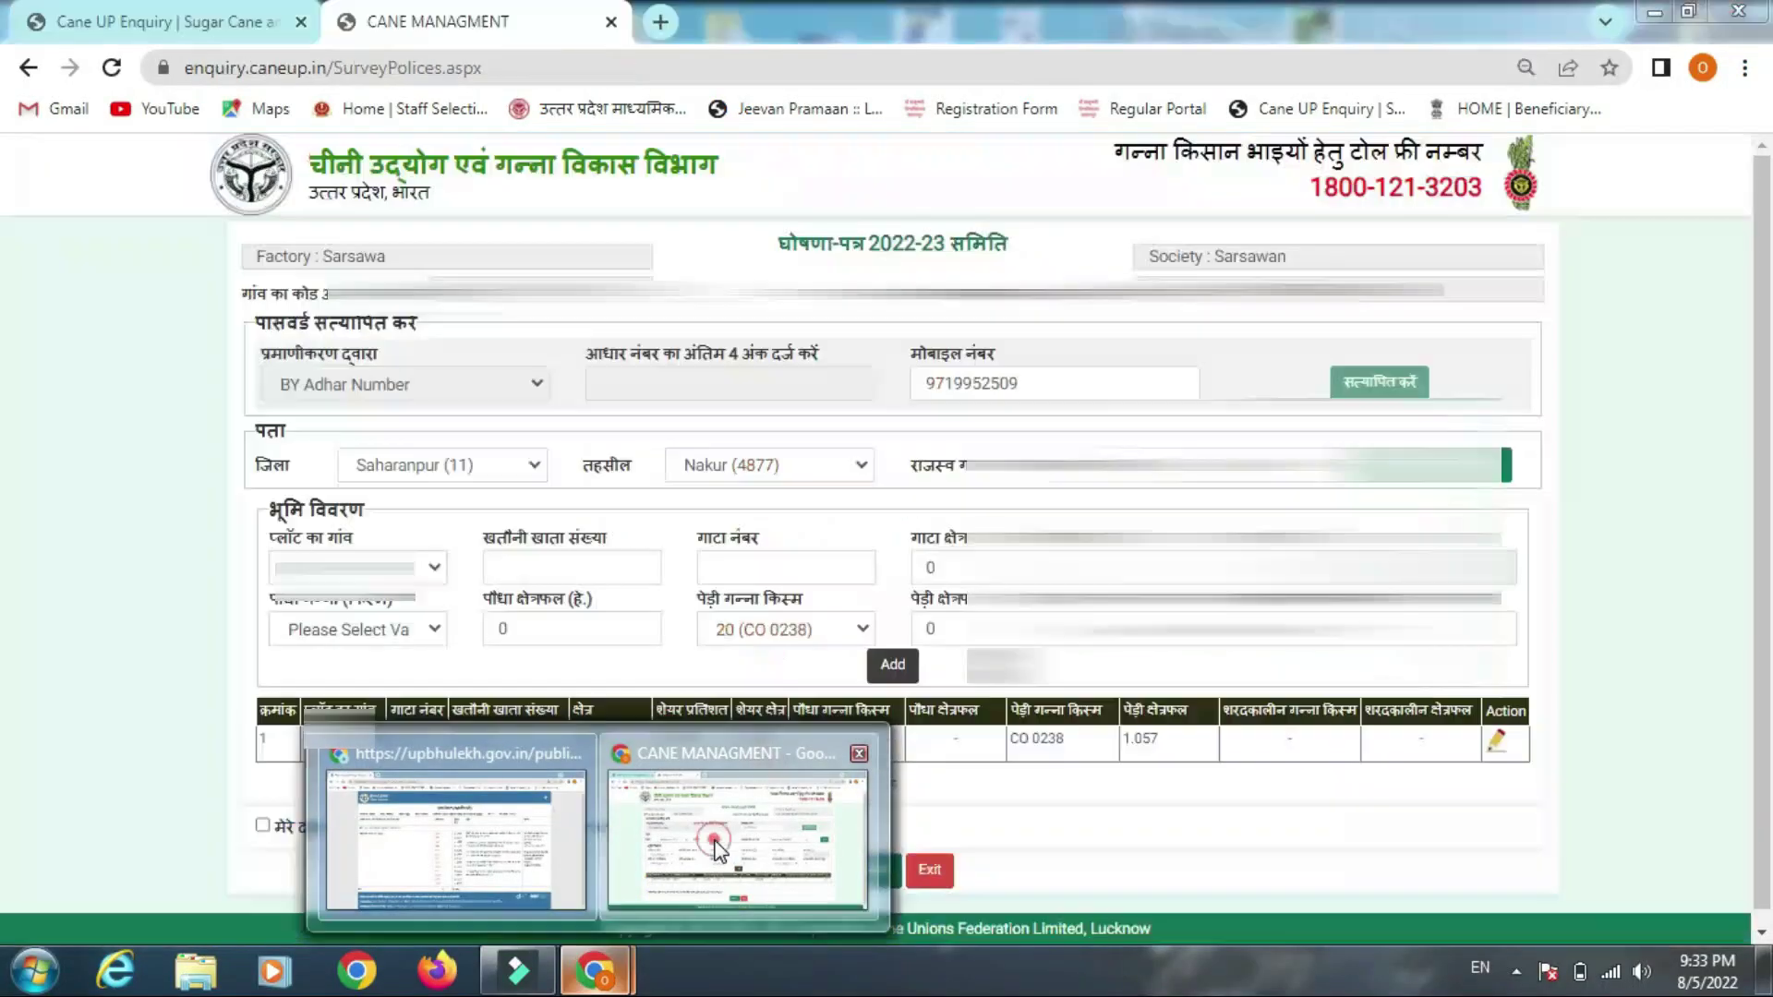
{"action": "left_click", "coordinate": [739, 836]}
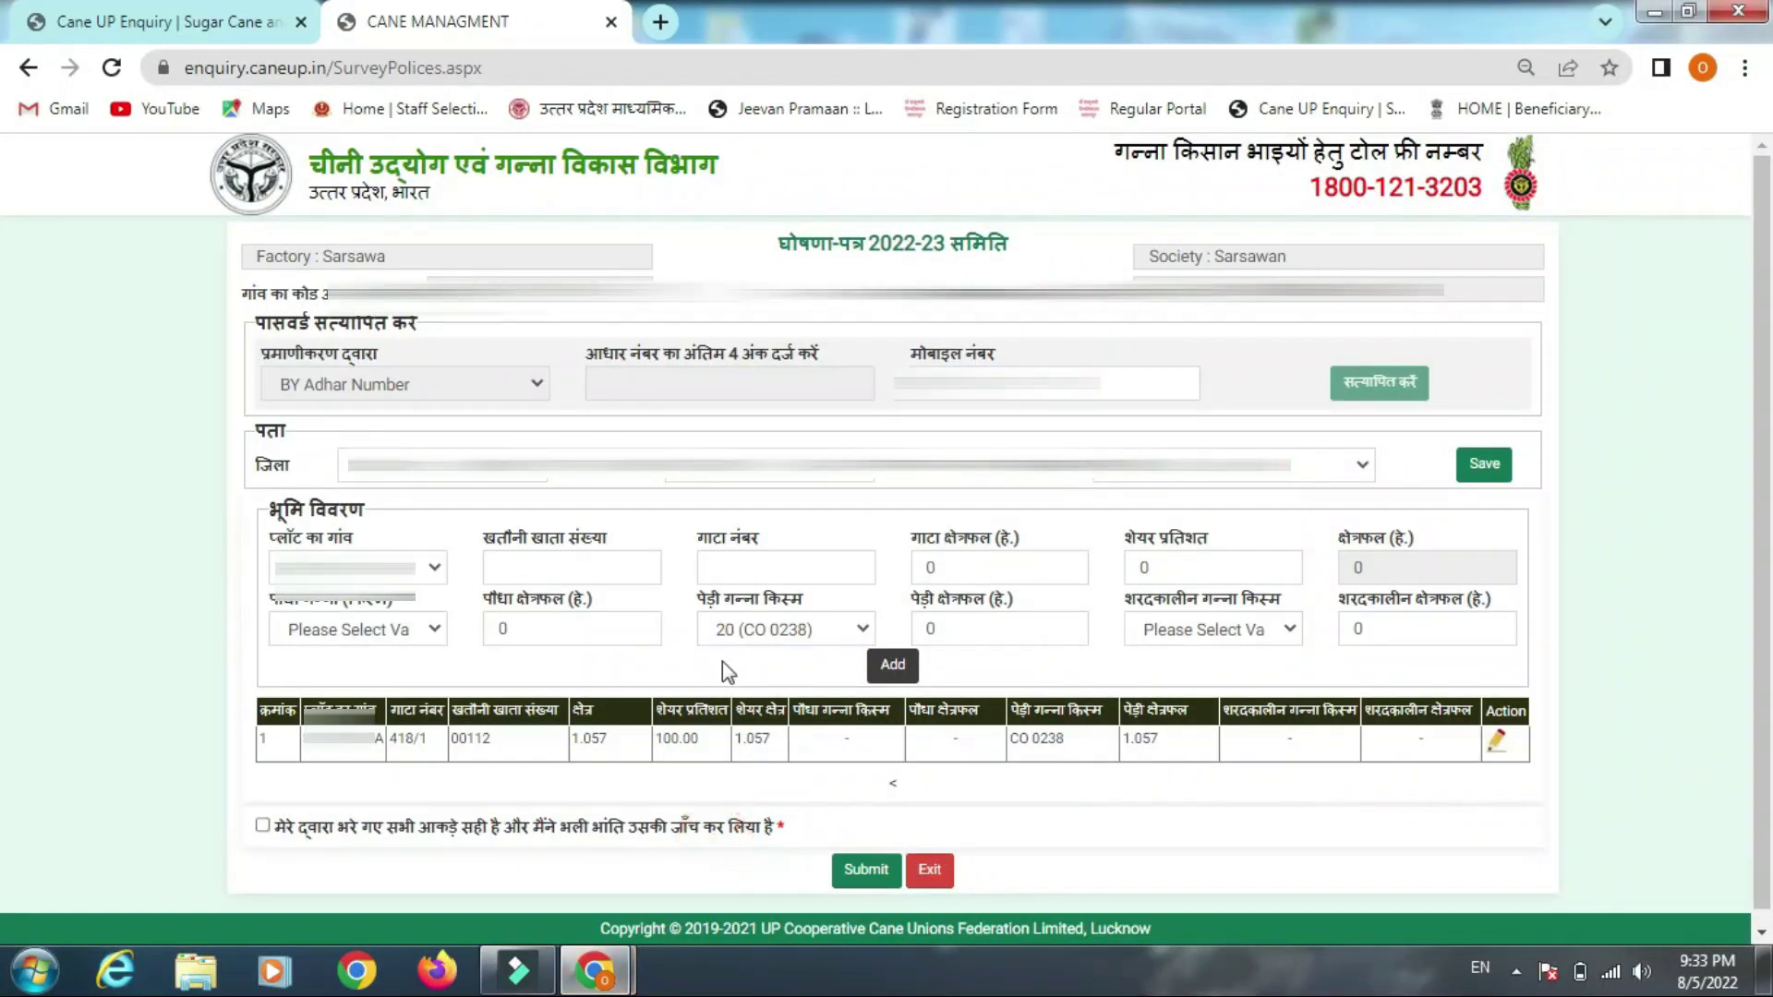
Enter khatauni 00112, gata 312, area 1.6000 and share 100 percent, computing 1.6 hectares
{"action": "left_click", "coordinate": [510, 565]}
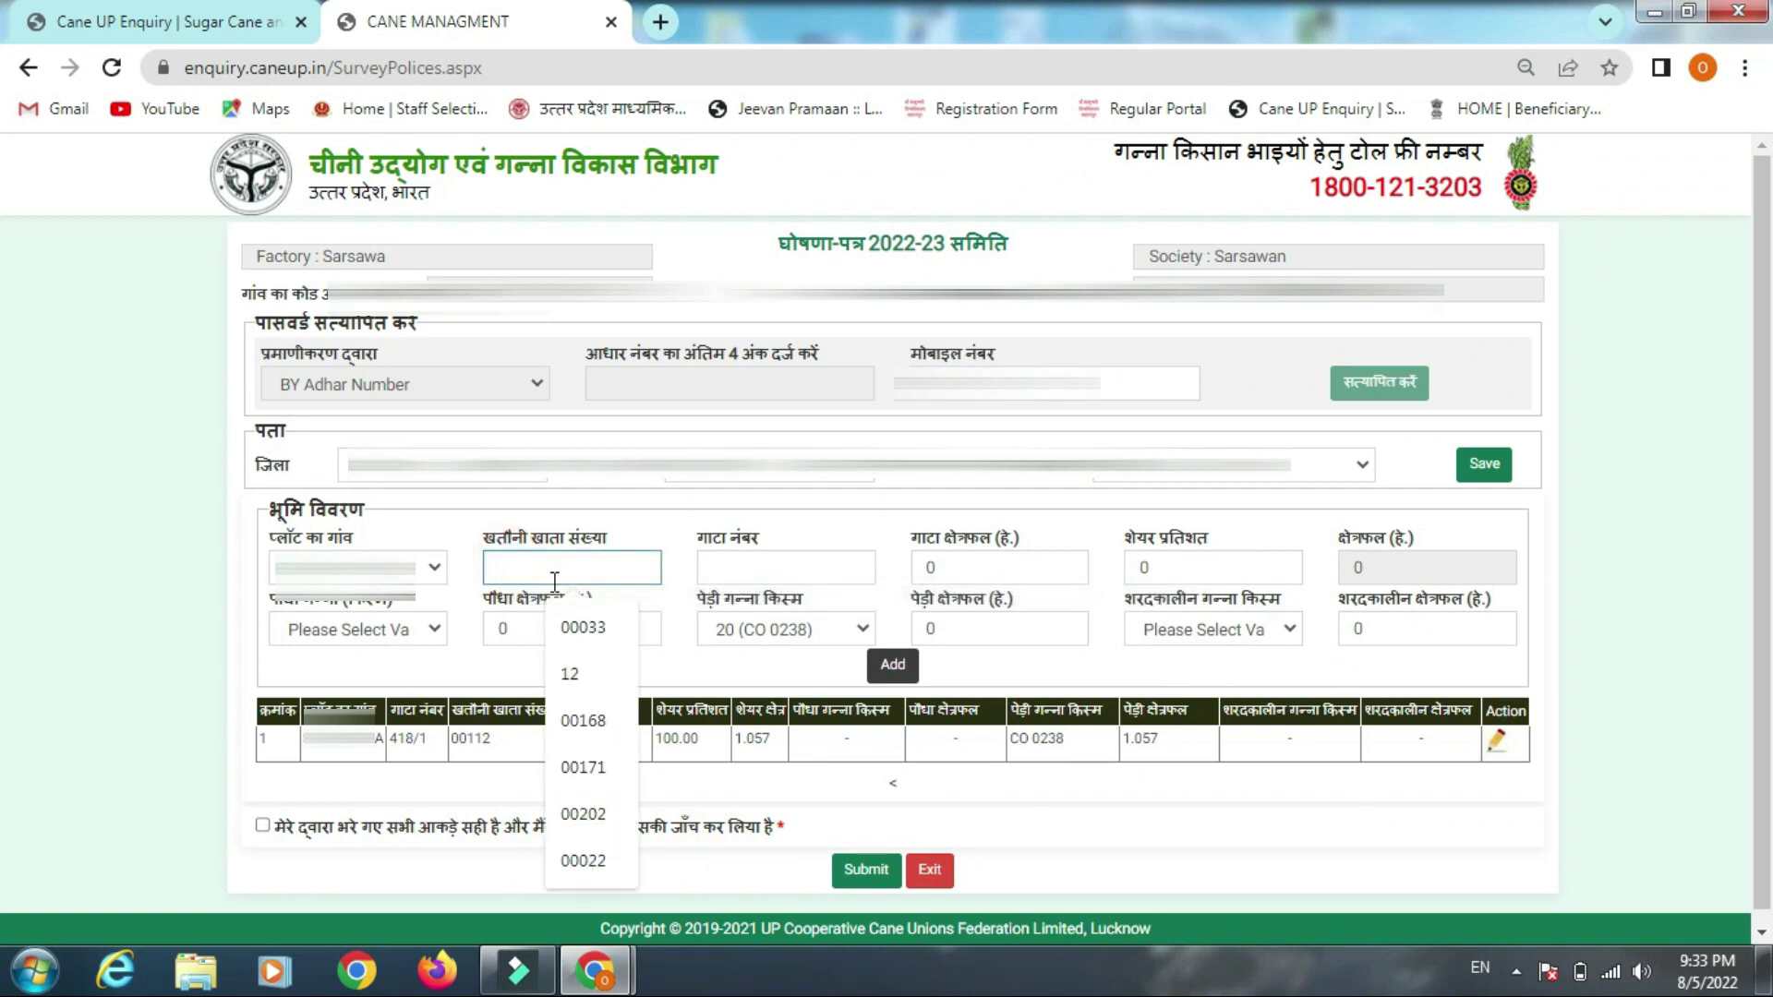
{"action": "type", "text": "00112"}
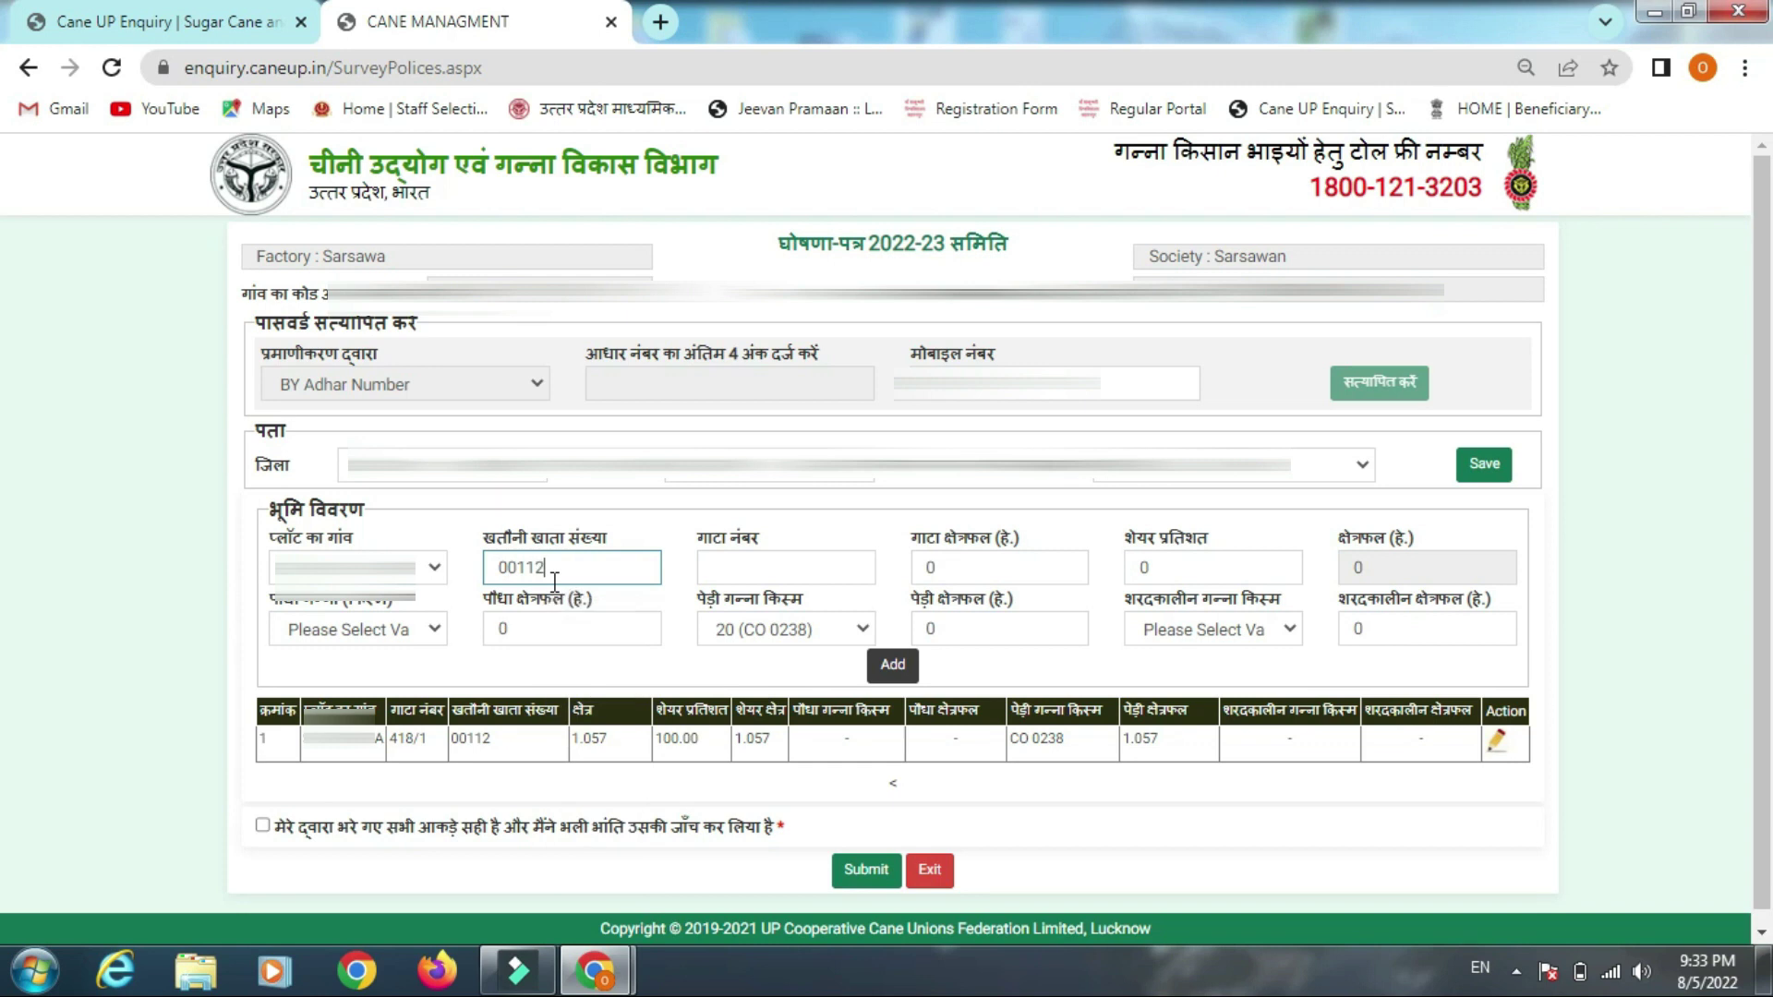
{"action": "left_click", "coordinate": [740, 573]}
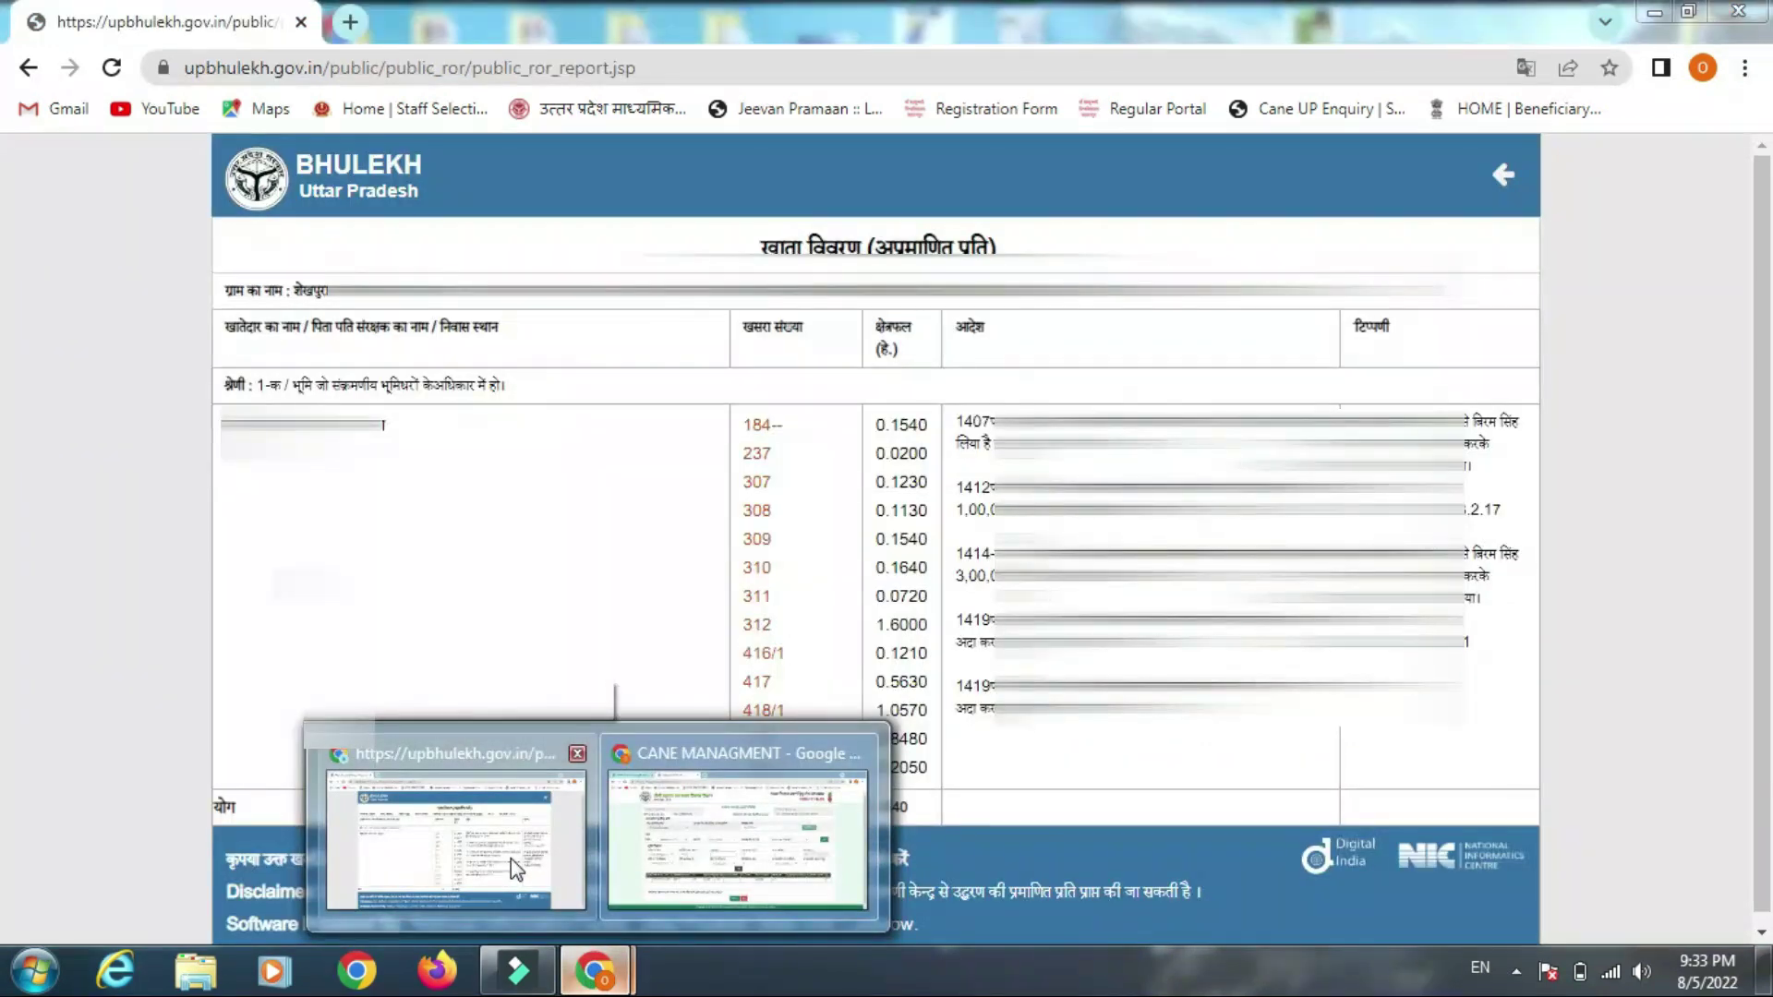
{"action": "type", "text": "312"}
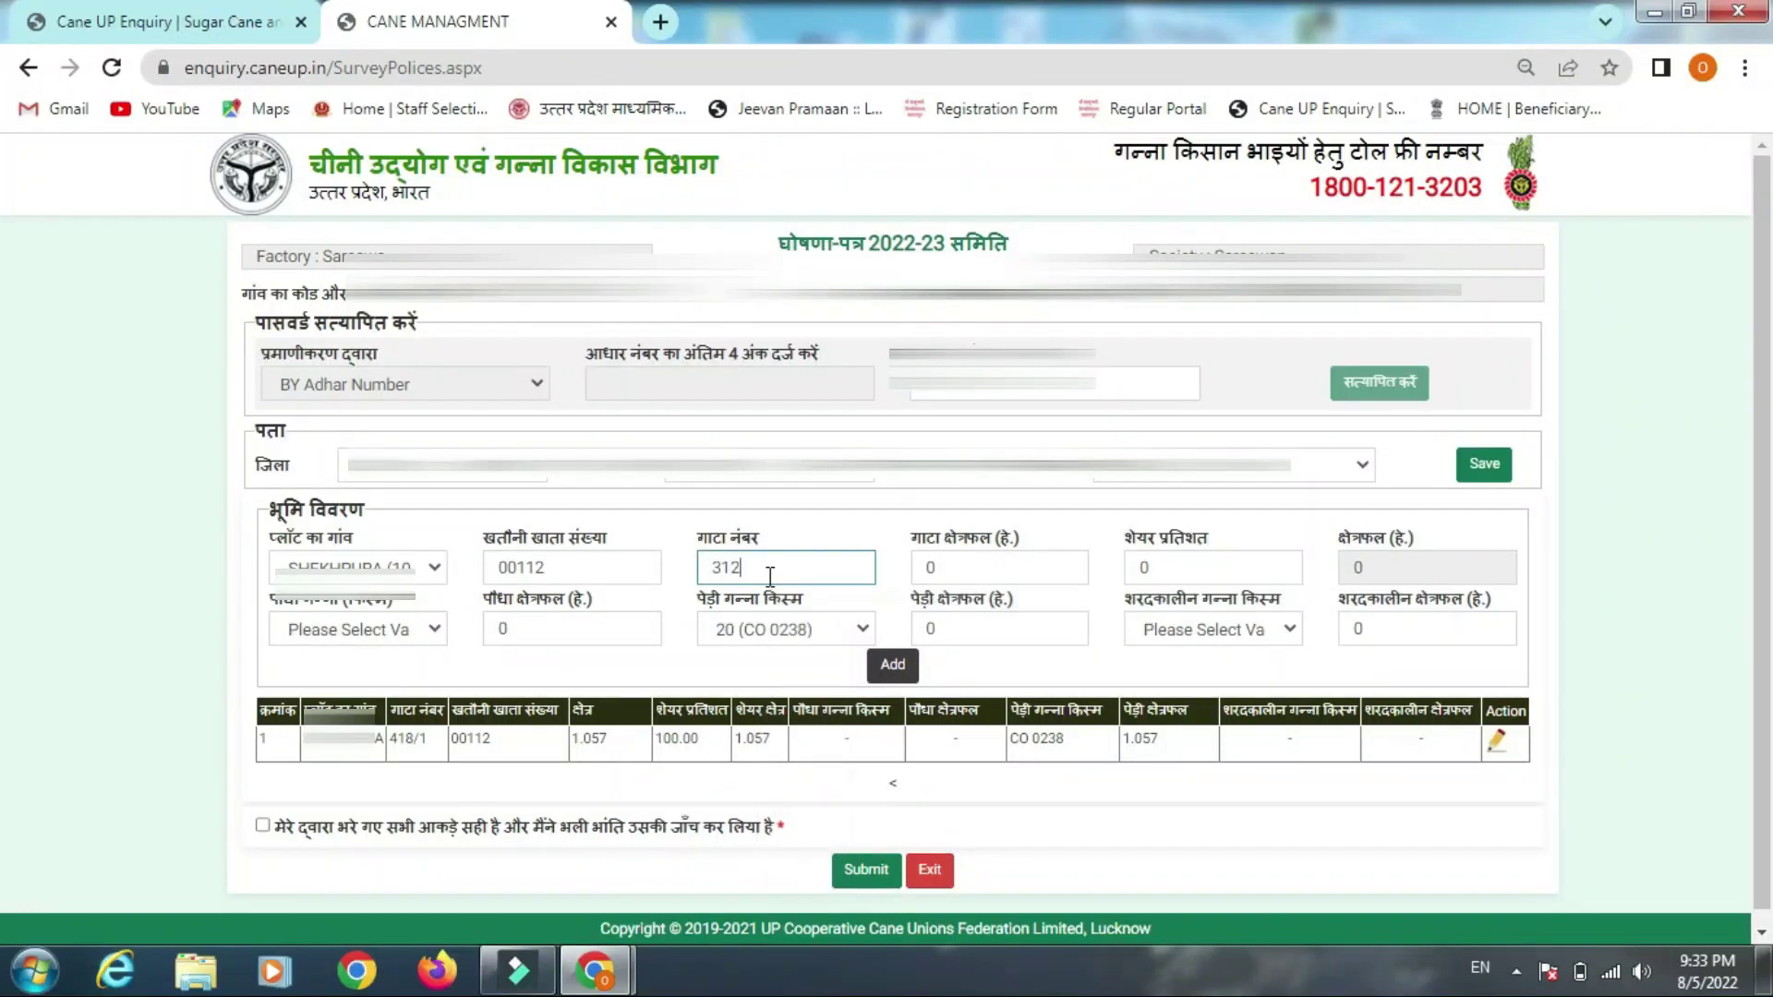
{"action": "left_click", "coordinate": [938, 568]}
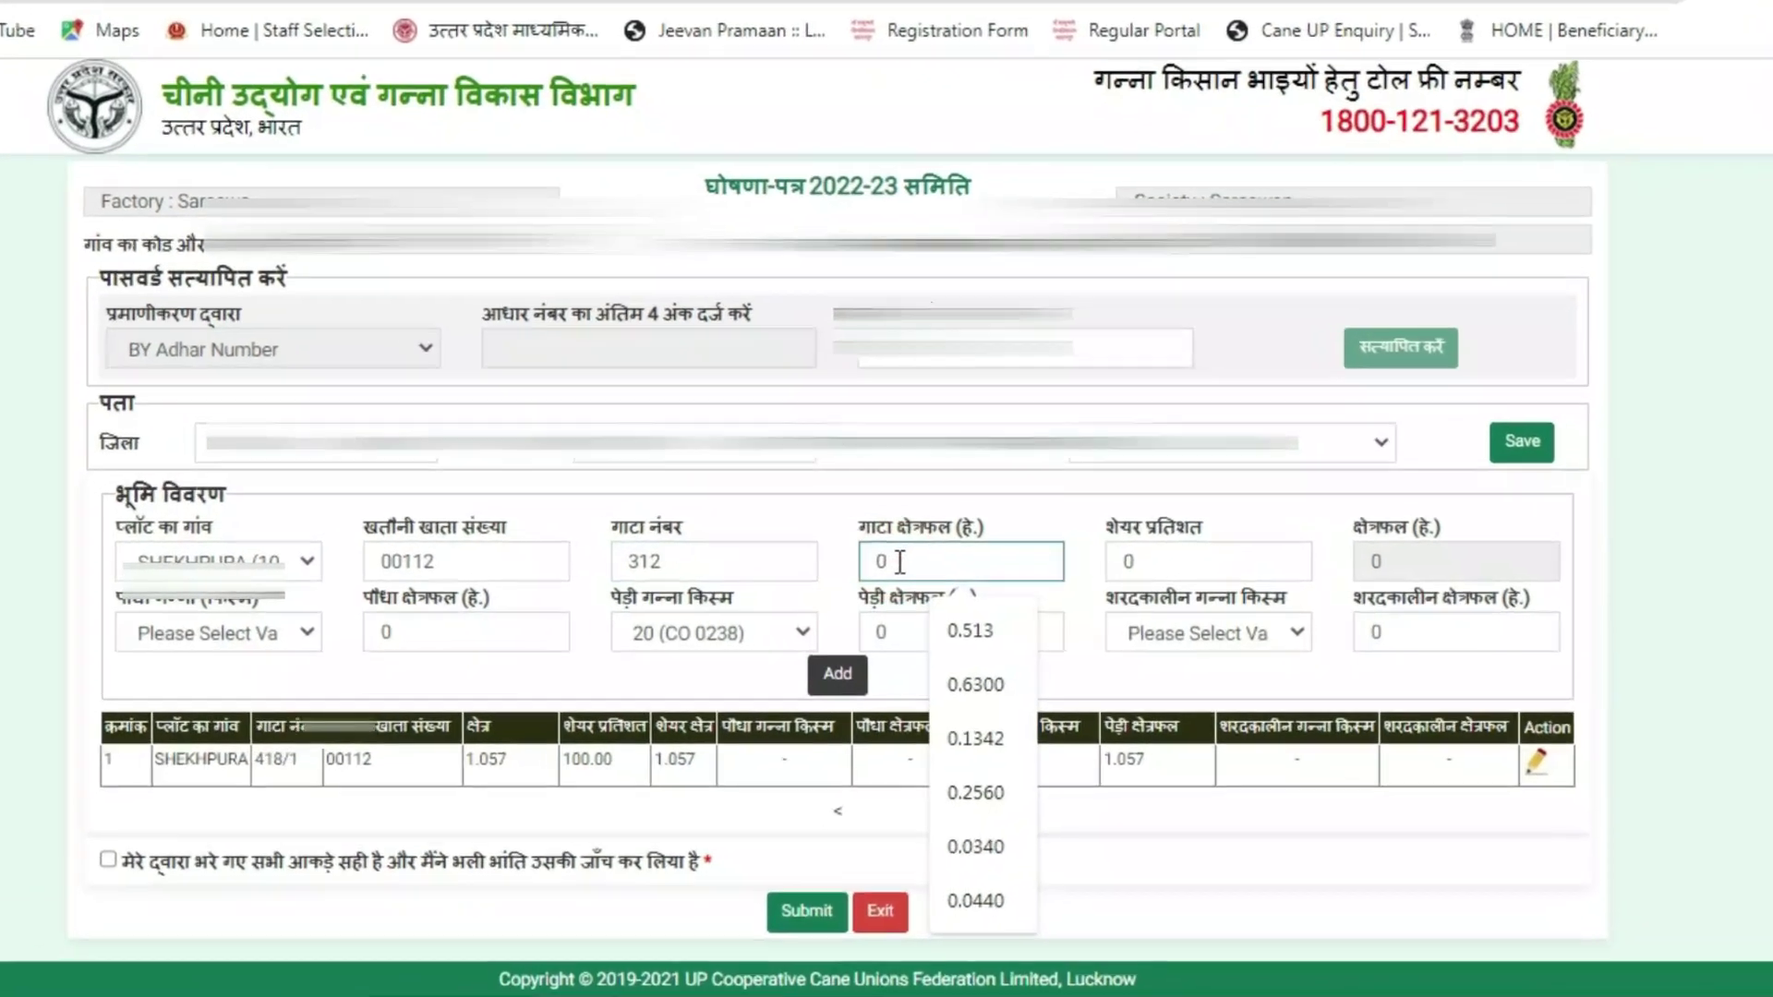
{"action": "key", "text": "BackSpace"}
{"action": "type", "text": "1."}
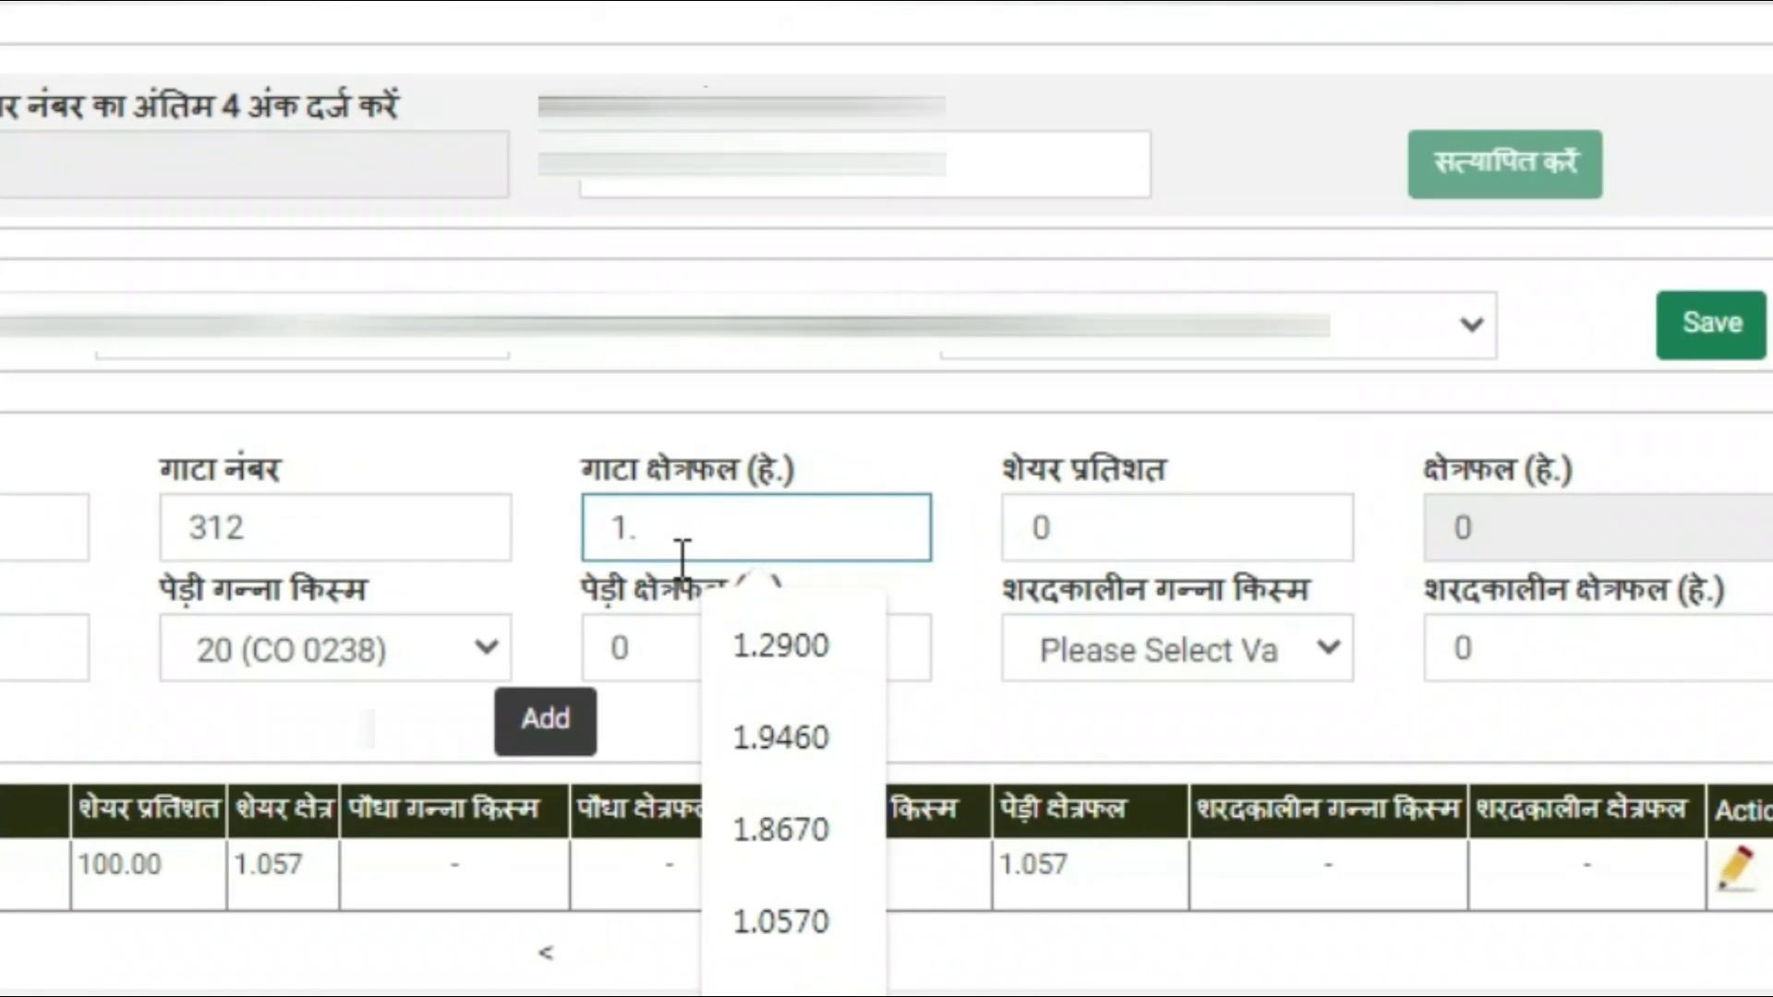
{"action": "type", "text": "6000"}
{"action": "left_click", "coordinate": [1067, 533]}
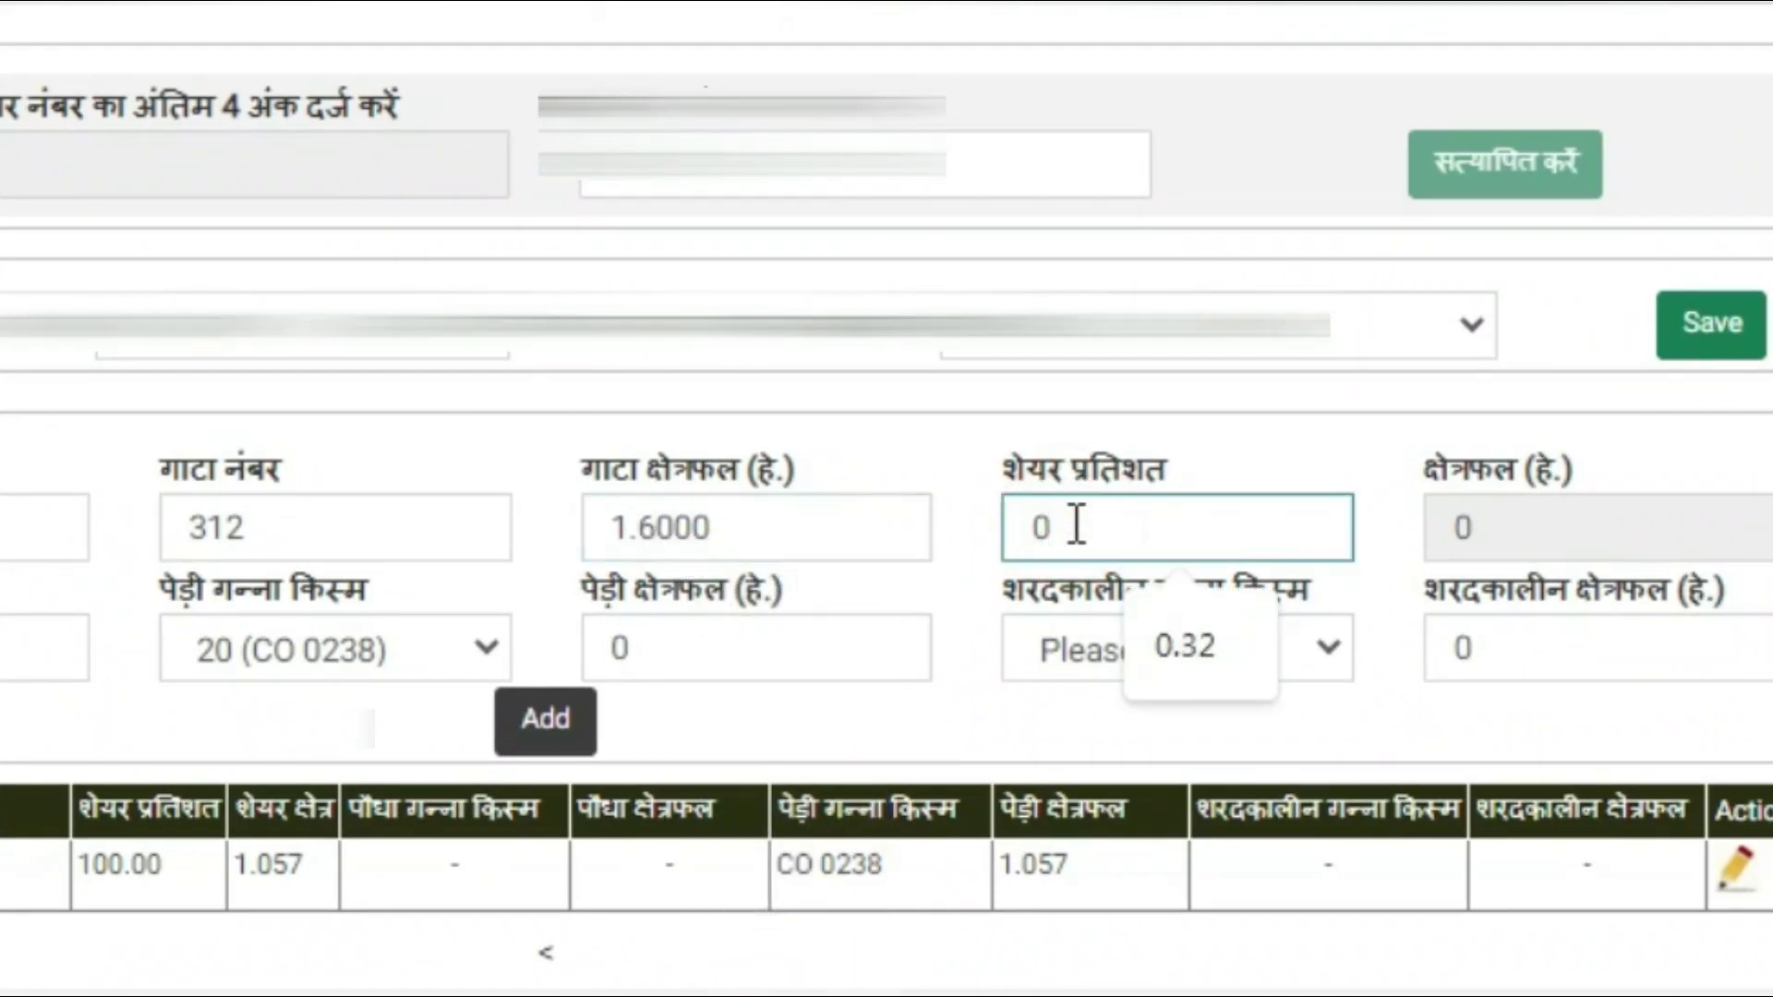
{"action": "key", "text": "BackSpace"}
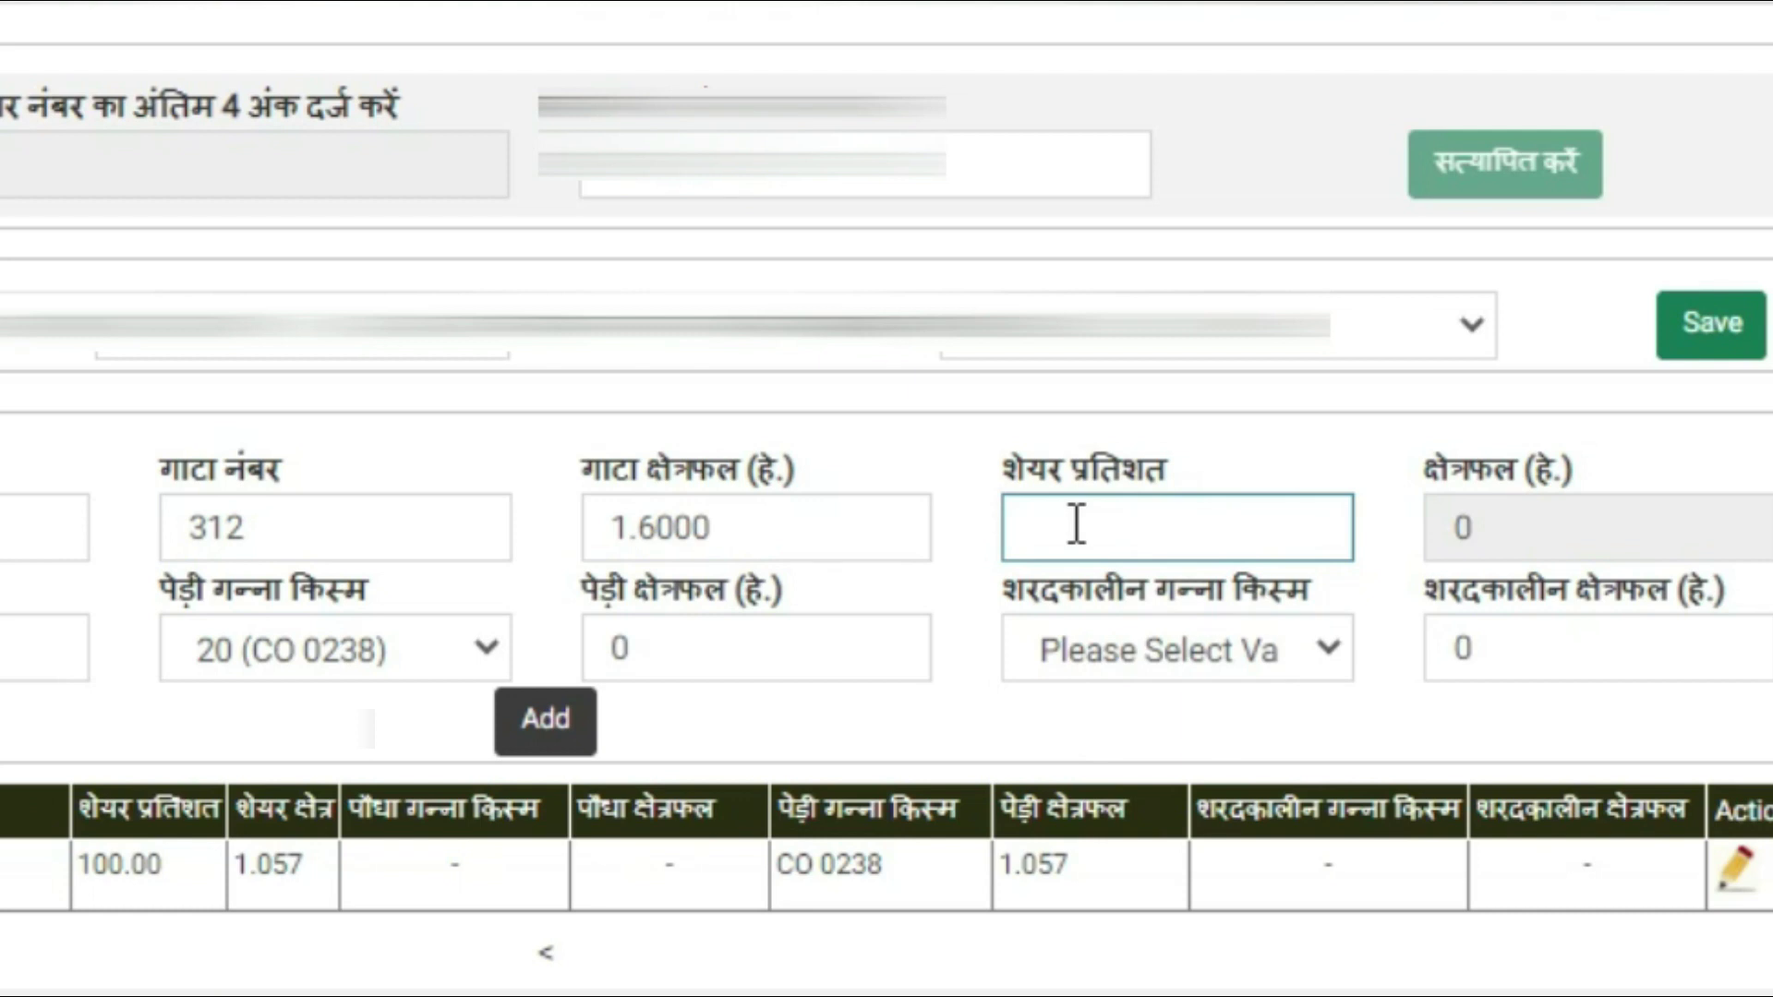
{"action": "type", "text": "0"}
{"action": "type", "text": "100"}
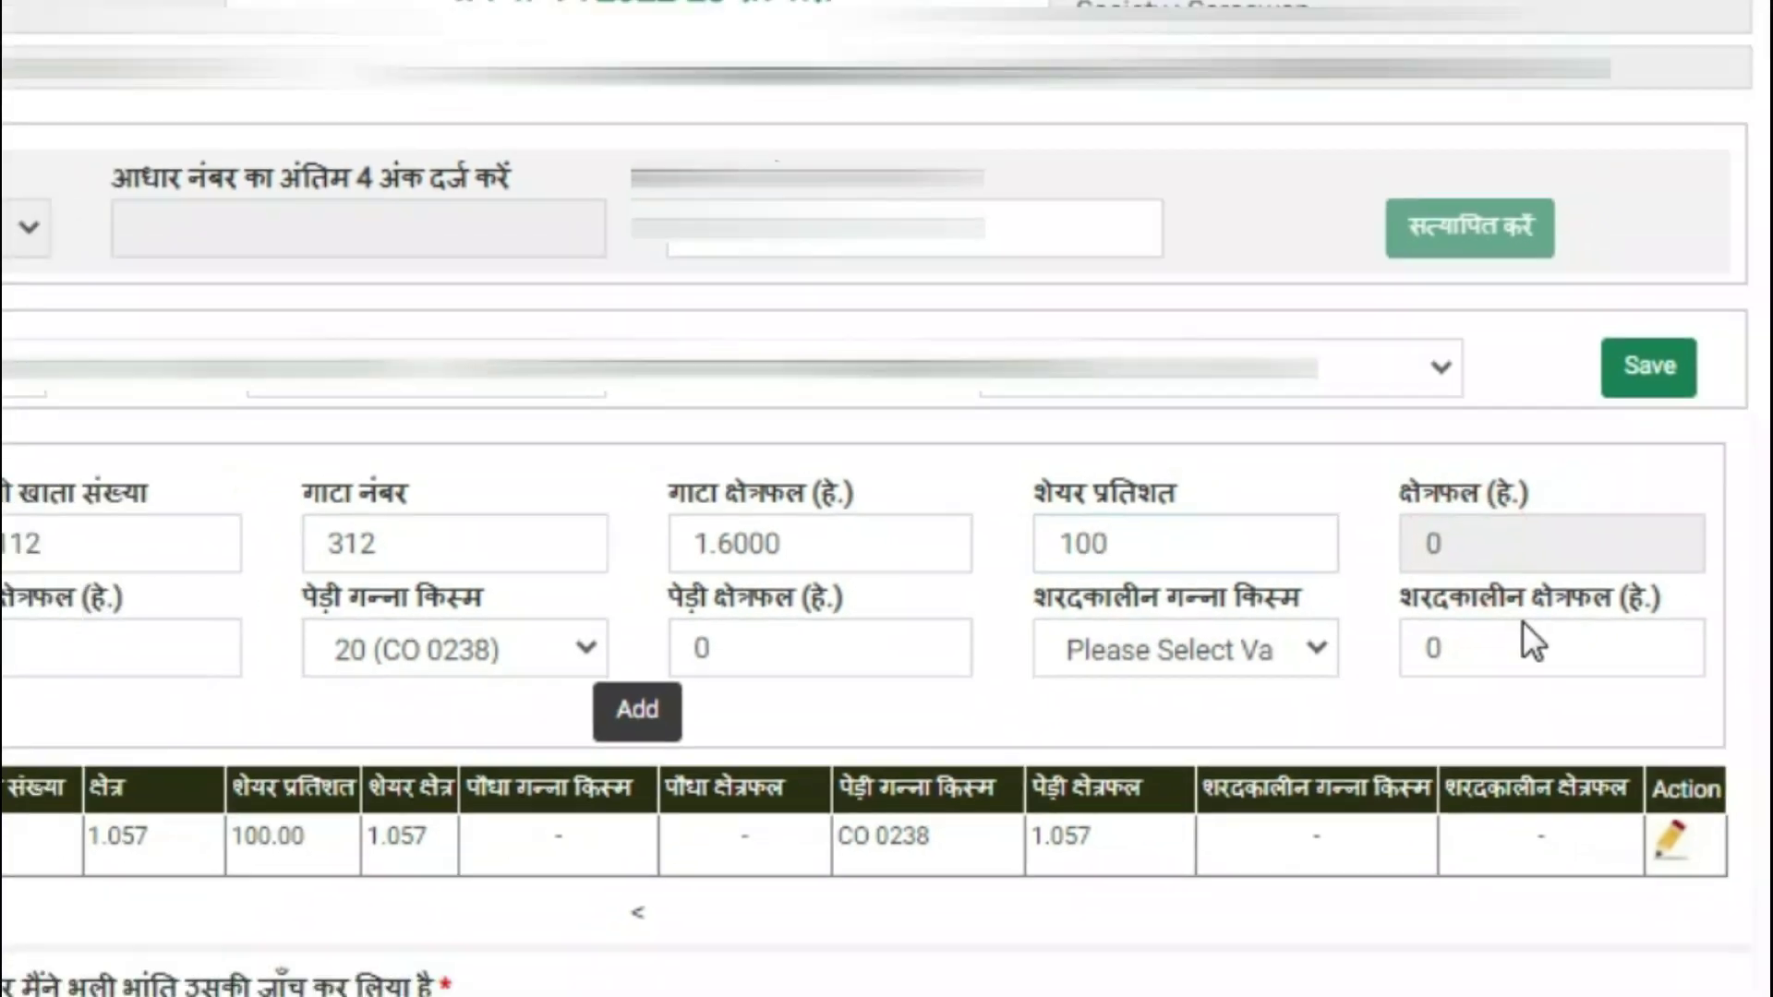
{"action": "key", "text": "Tab"}
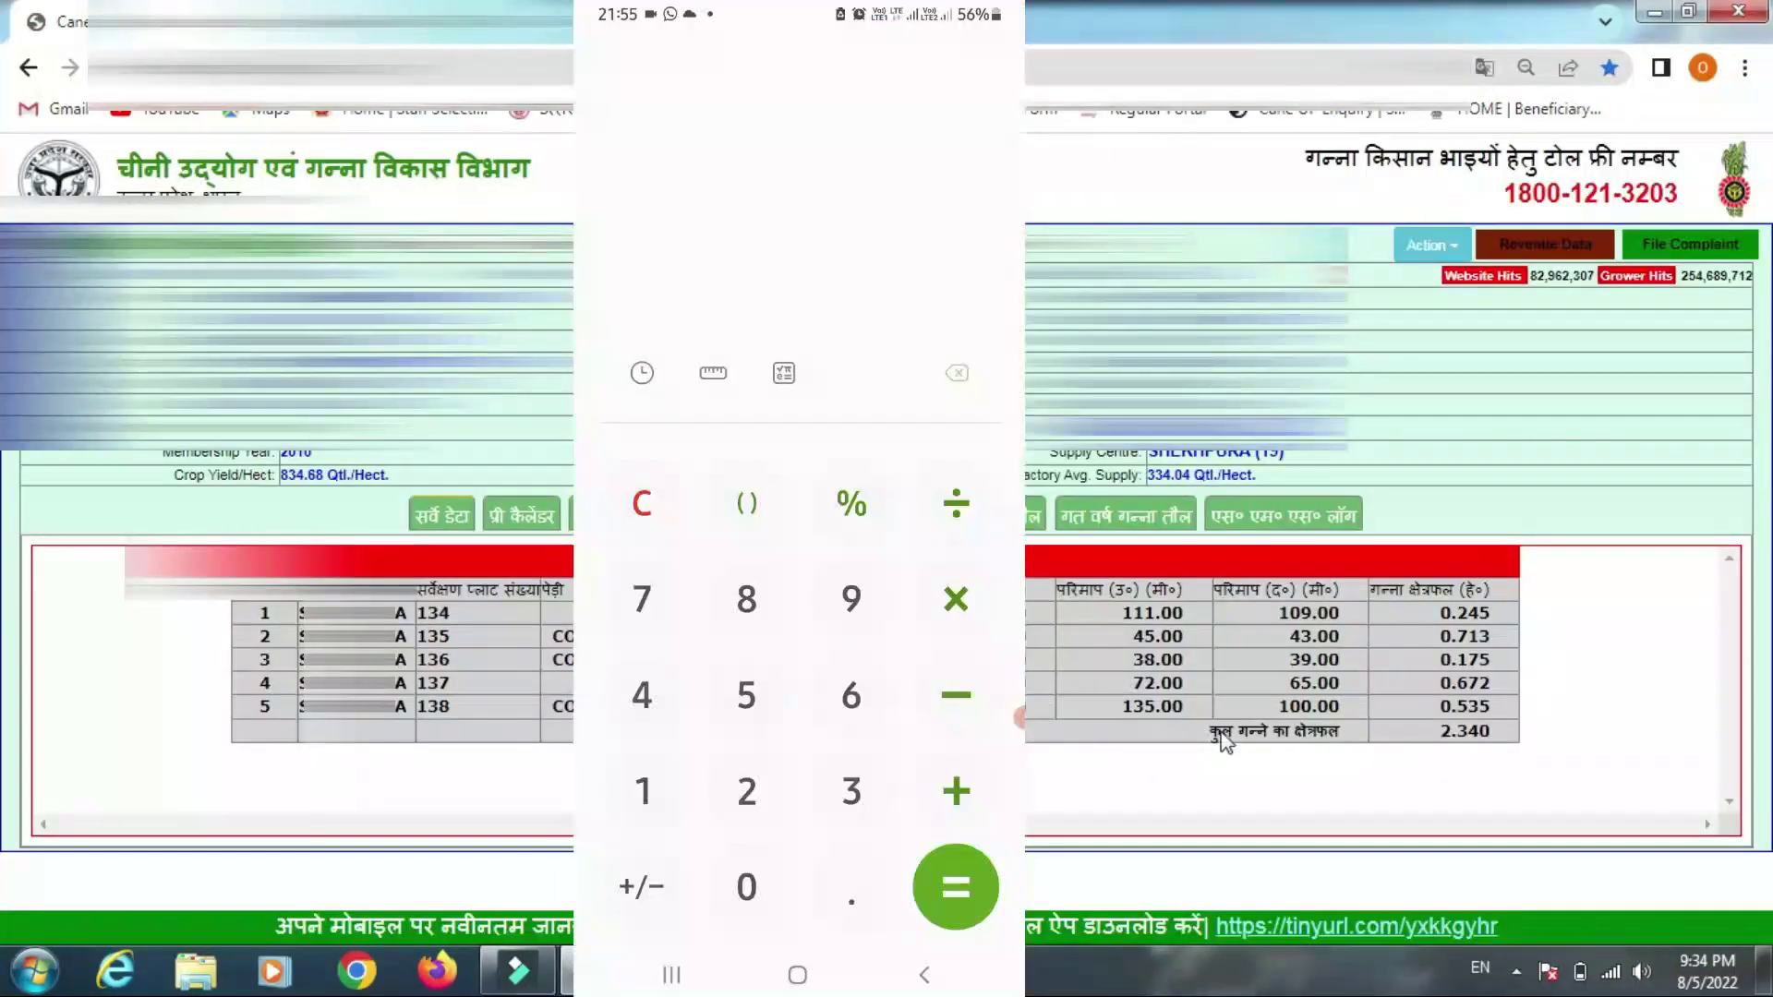
Enter 0.713 plus 0.175 on the phone calculator
{"action": "left_click", "coordinate": [851, 887]}
{"action": "left_click", "coordinate": [642, 598]}
{"action": "left_click", "coordinate": [642, 791]}
{"action": "left_click", "coordinate": [850, 791]}
{"action": "left_click", "coordinate": [955, 792]}
{"action": "left_click", "coordinate": [746, 887]}
{"action": "left_click", "coordinate": [850, 886]}
{"action": "left_click", "coordinate": [642, 792]}
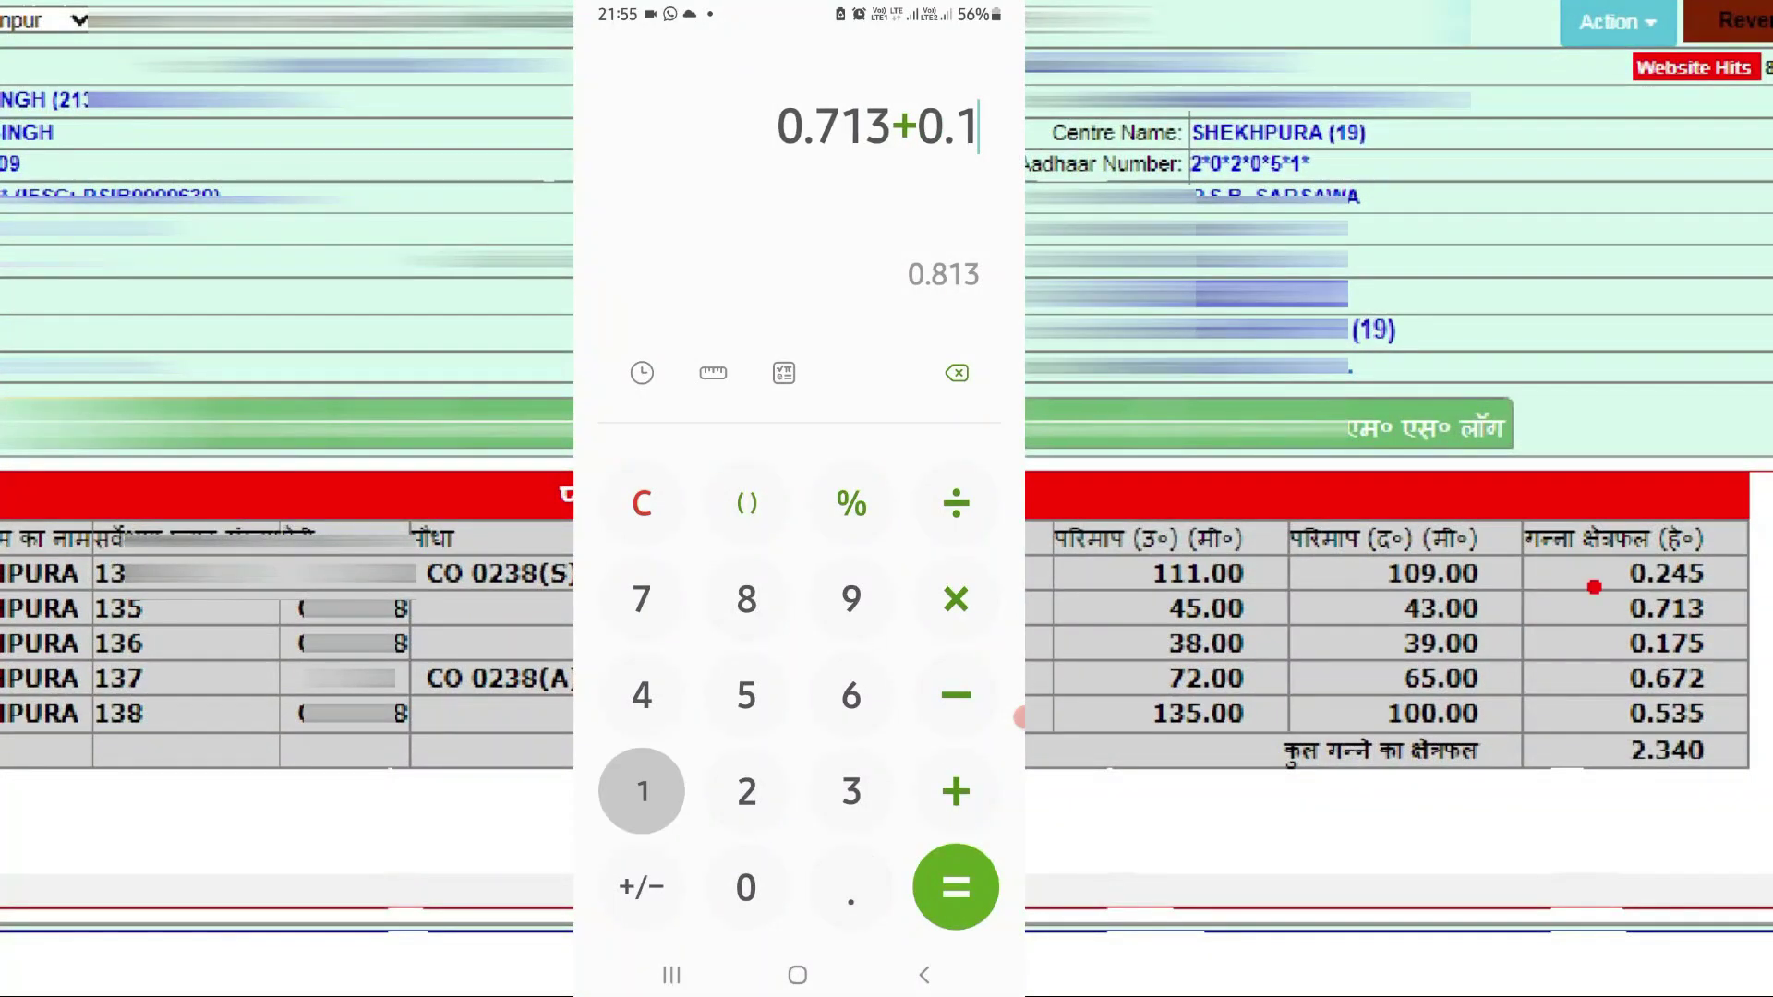
{"action": "left_click", "coordinate": [642, 599]}
{"action": "left_click", "coordinate": [746, 694]}
{"action": "left_click", "coordinate": [956, 791]}
Add 0.535 to reach the 1.423 total
{"action": "left_click", "coordinate": [851, 886]}
{"action": "left_click", "coordinate": [747, 694]}
{"action": "left_click", "coordinate": [851, 791]}
{"action": "left_click", "coordinate": [746, 695]}
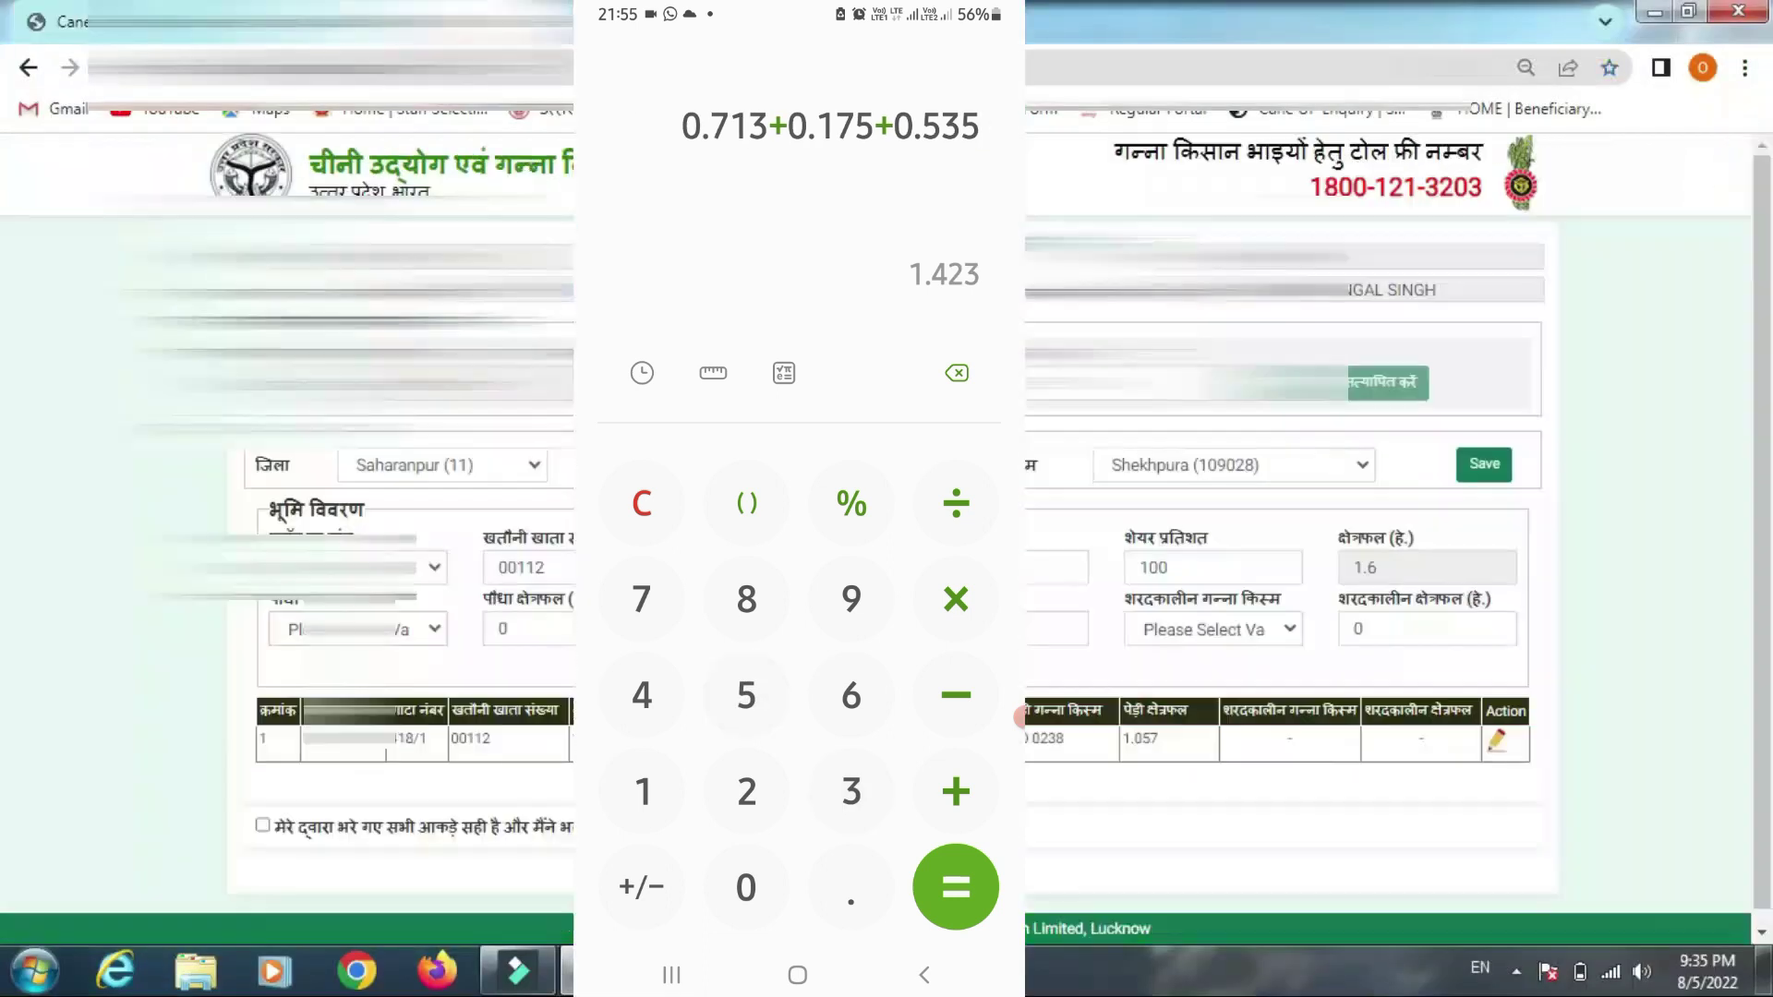
{"action": "left_click", "coordinate": [956, 887]}
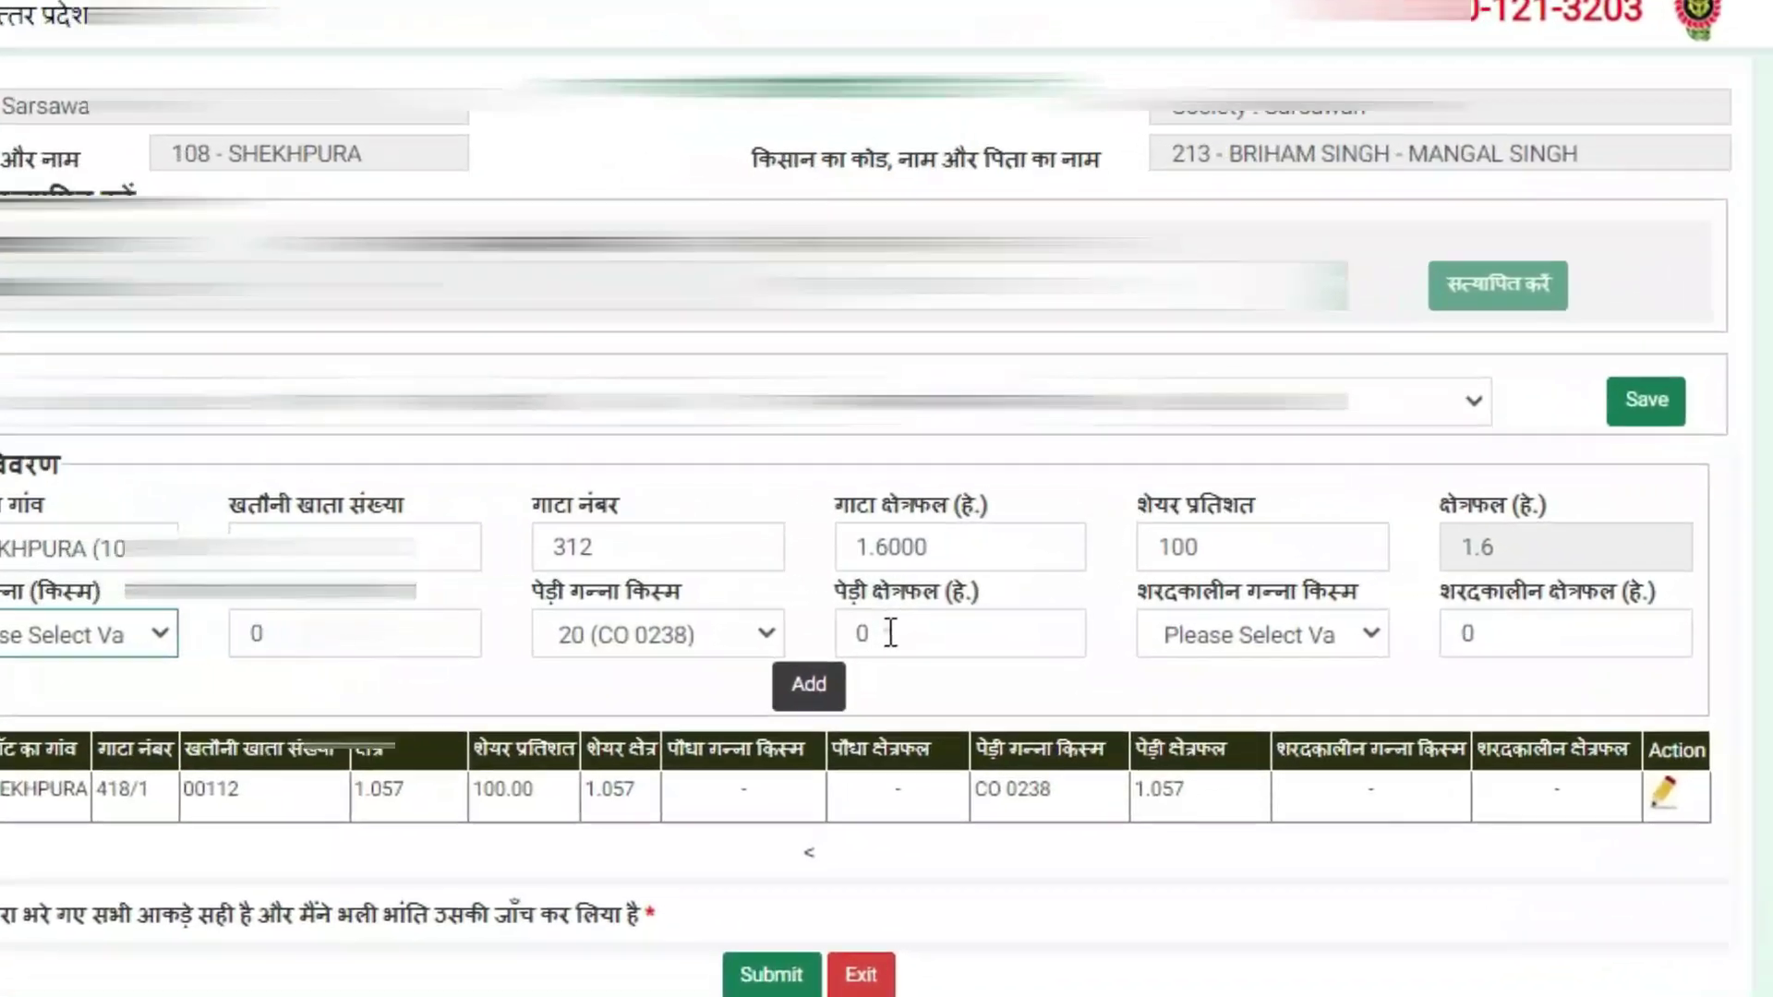
Add plot 312 to the land table: 0.618 ha ratoon and 0.982 ha plant cane, variety CO 0238
{"action": "left_click", "coordinate": [946, 629]}
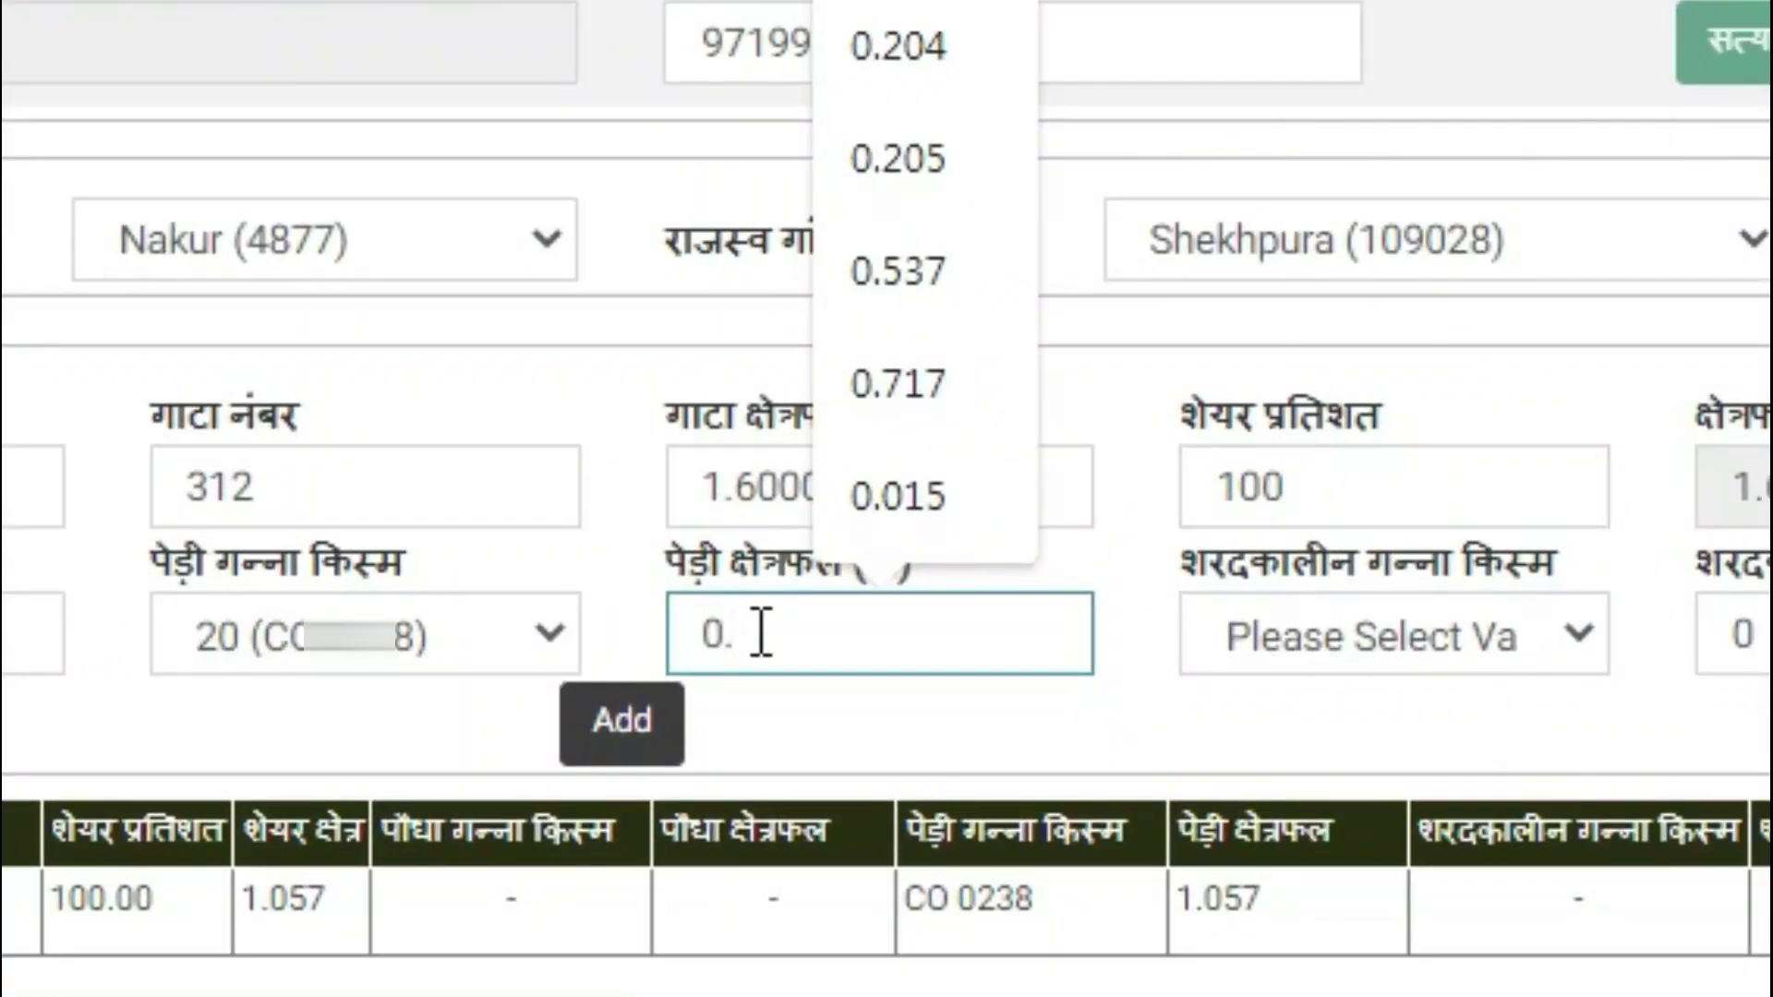
{"action": "type", "text": "0.618"}
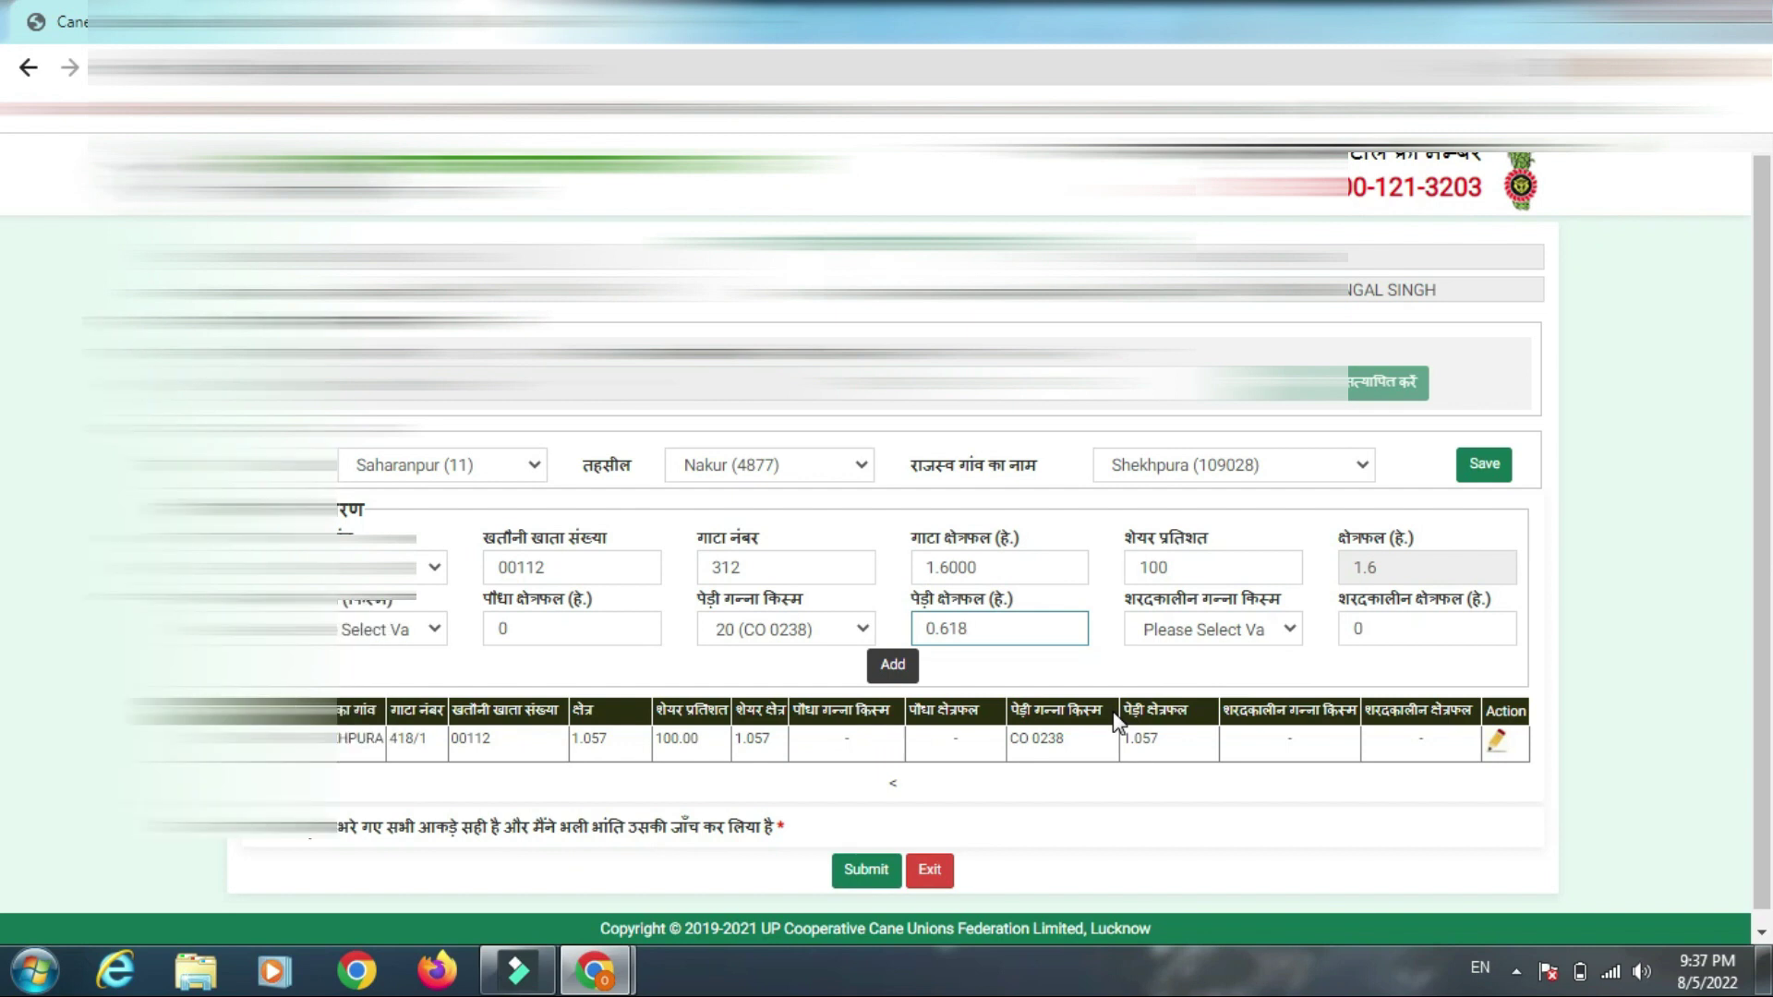
{"action": "left_click", "coordinate": [517, 630]}
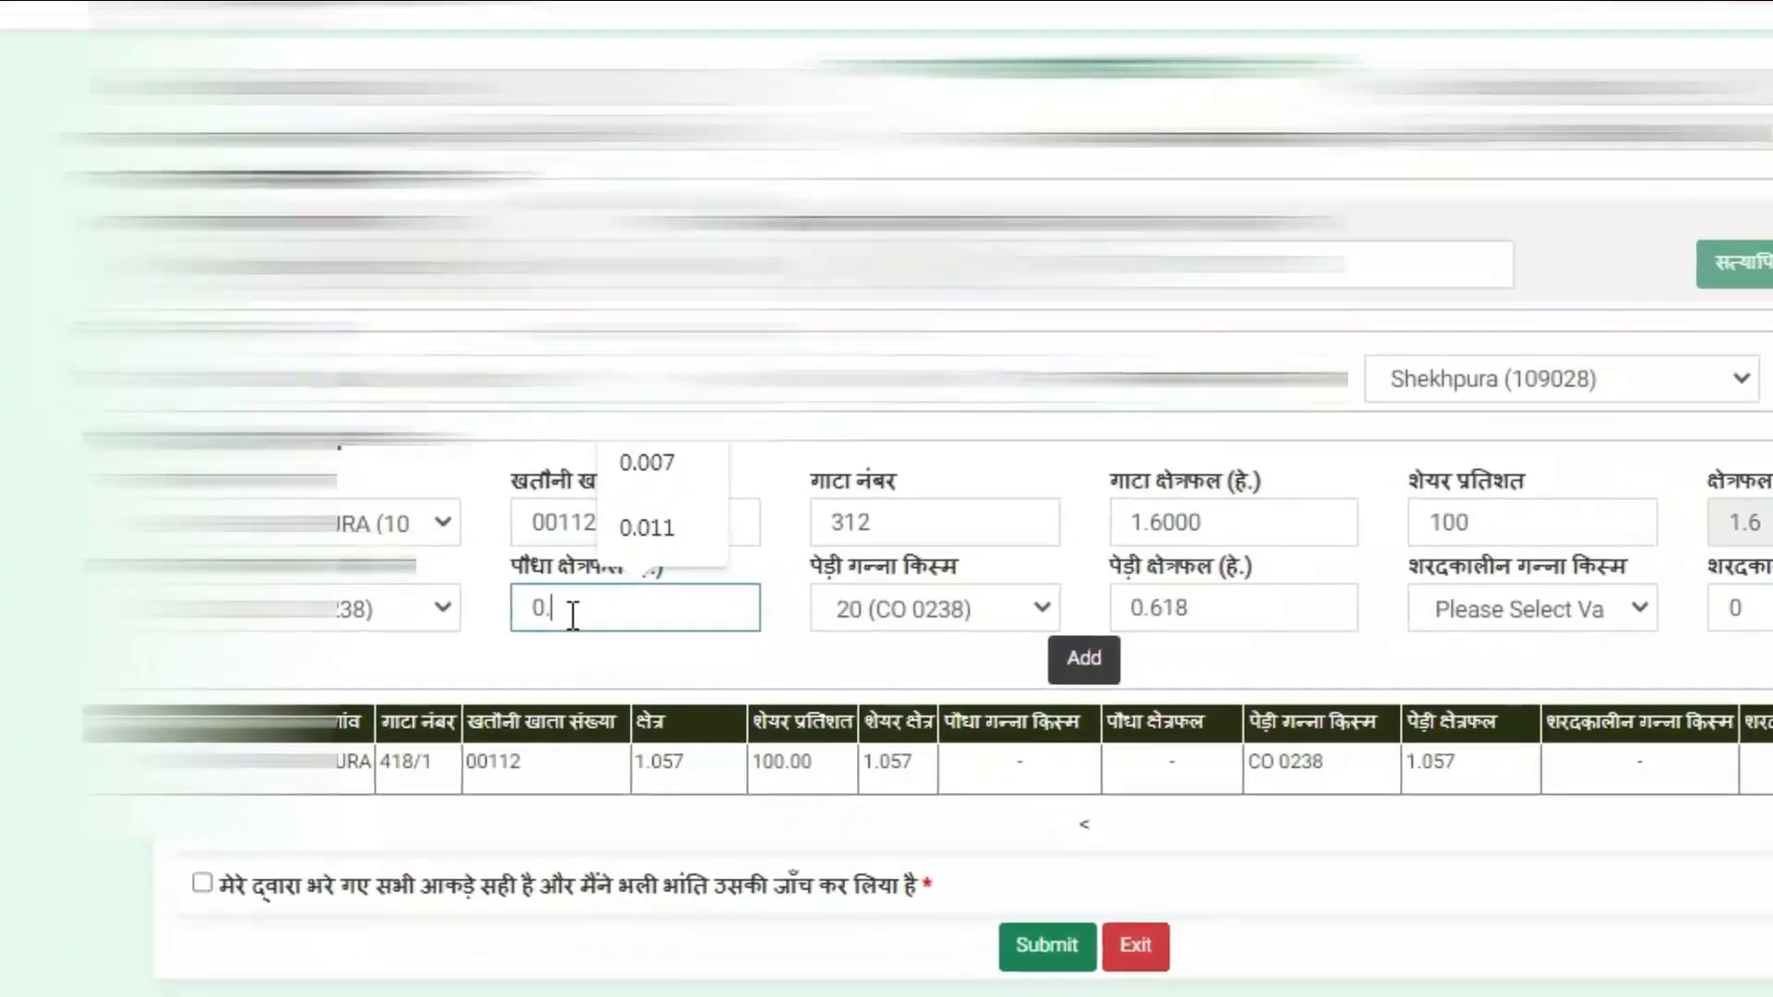
{"action": "type", "text": "."}
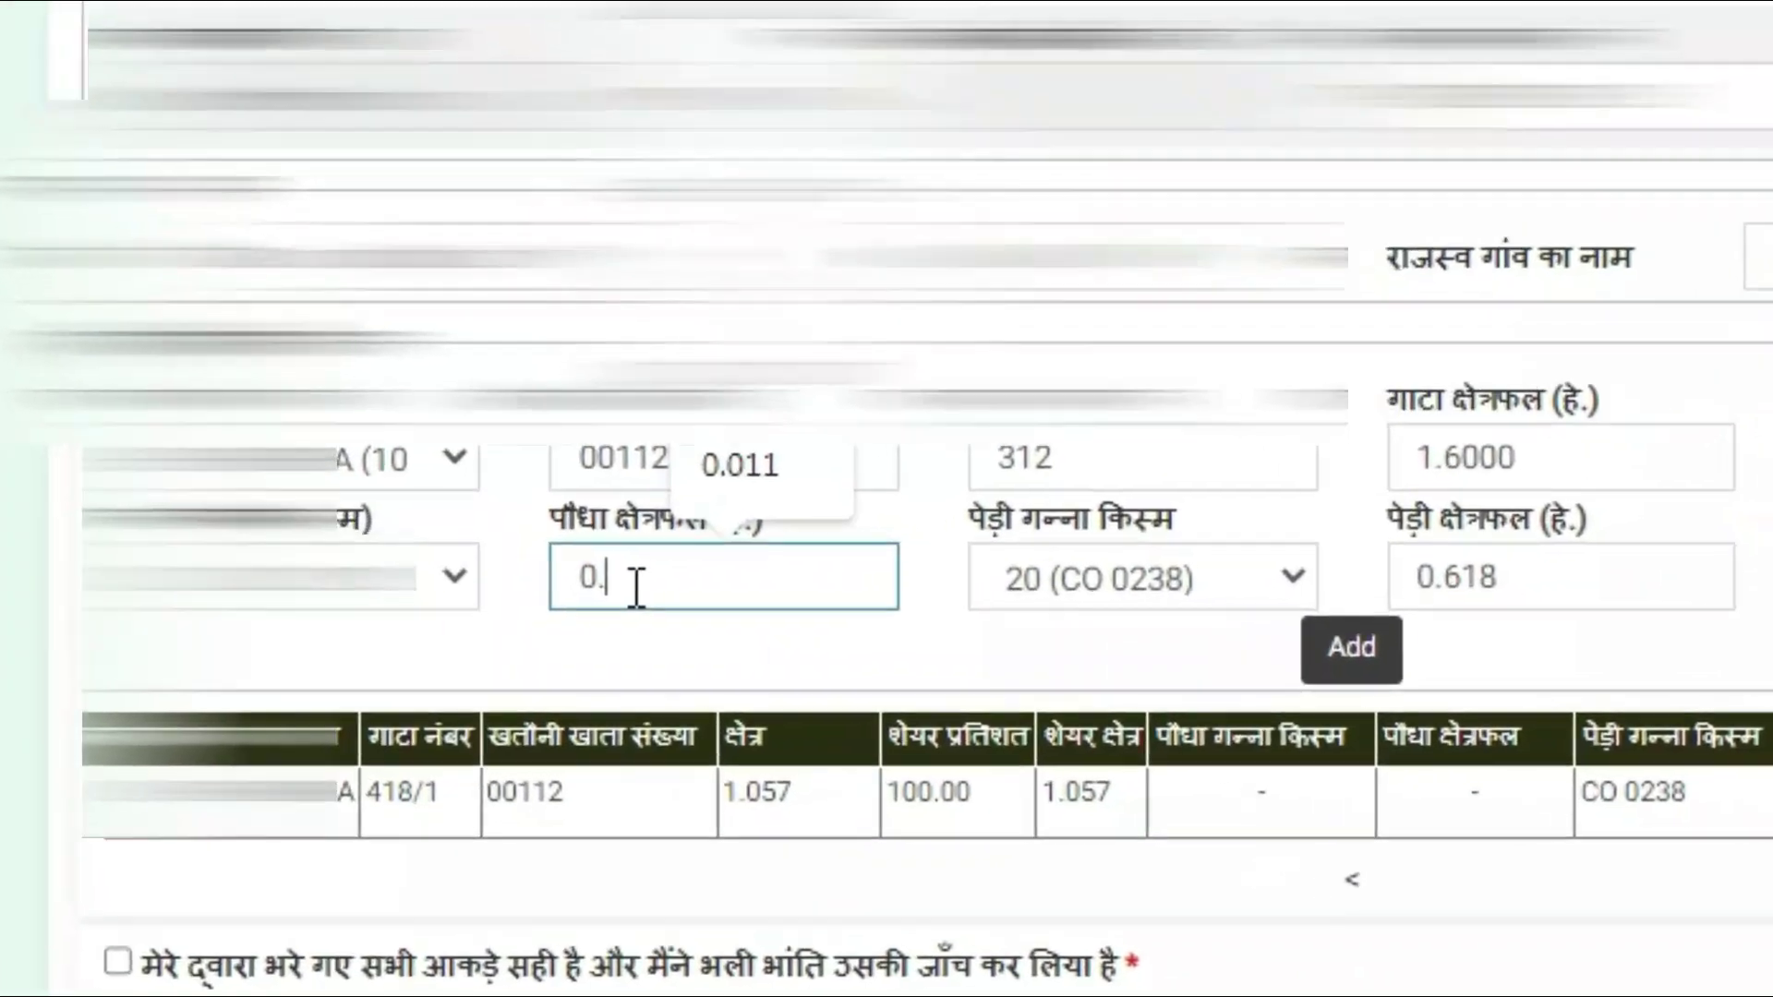
{"action": "type", "text": "982"}
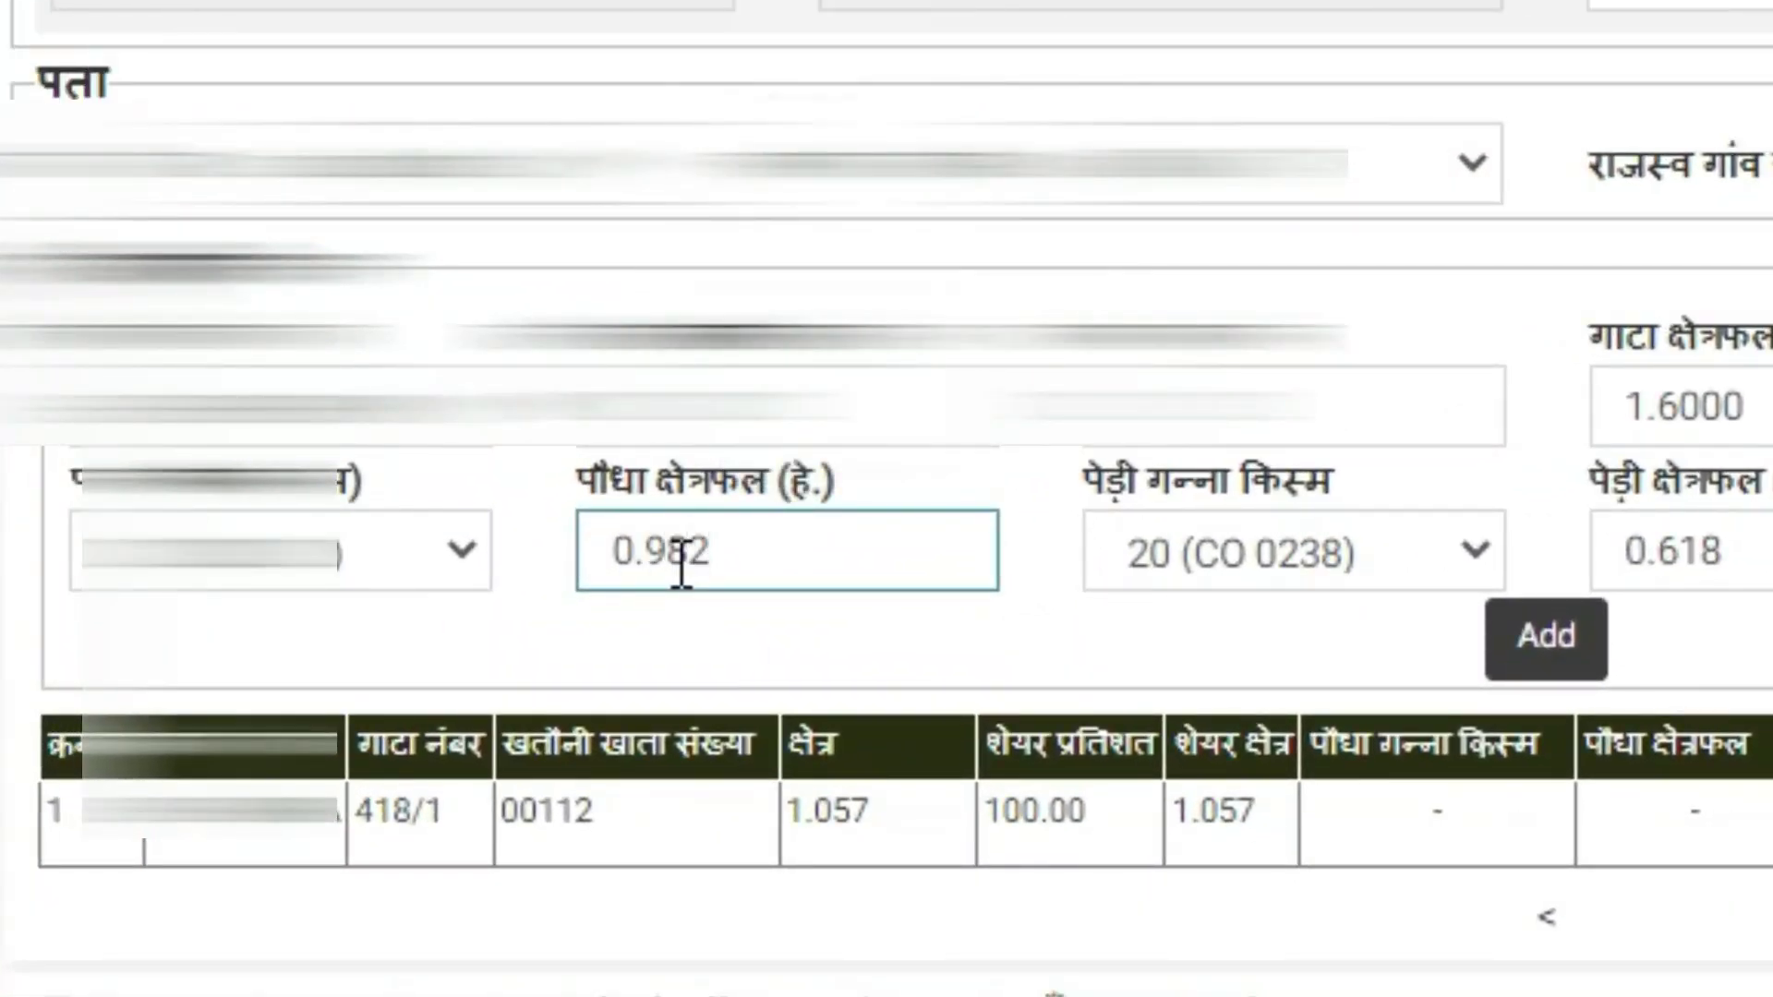
{"action": "left_click", "coordinate": [962, 635]}
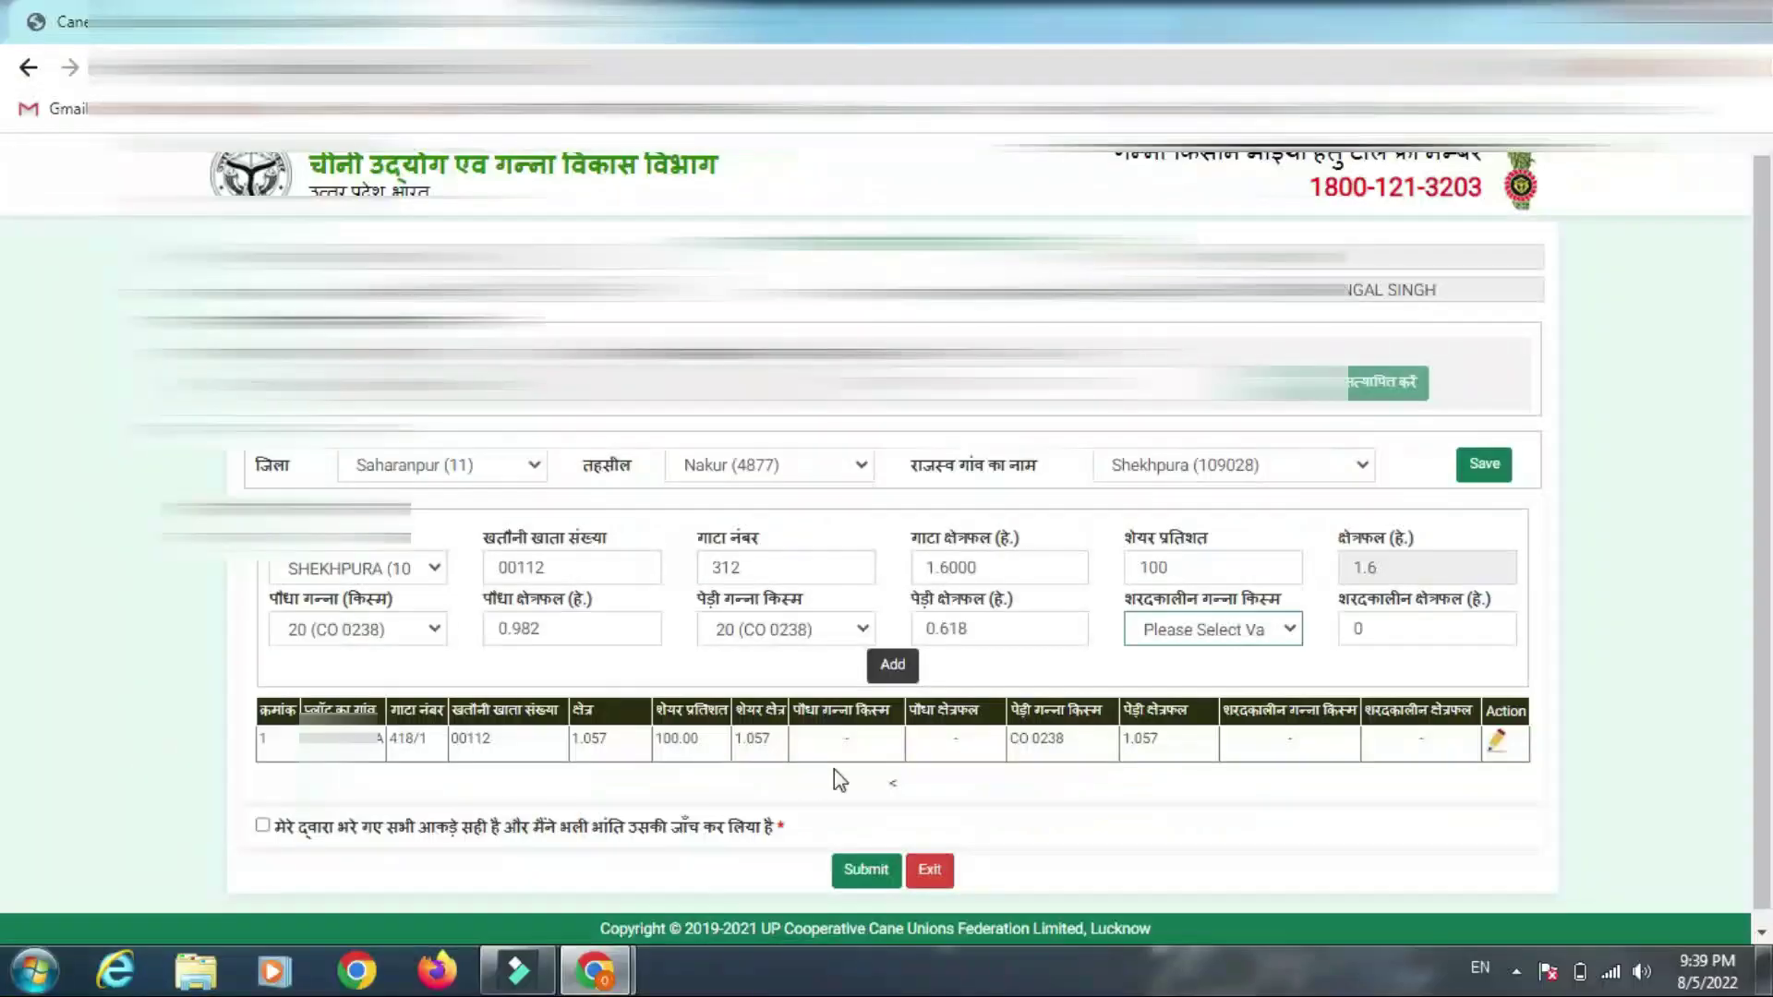
{"action": "left_click", "coordinate": [893, 669]}
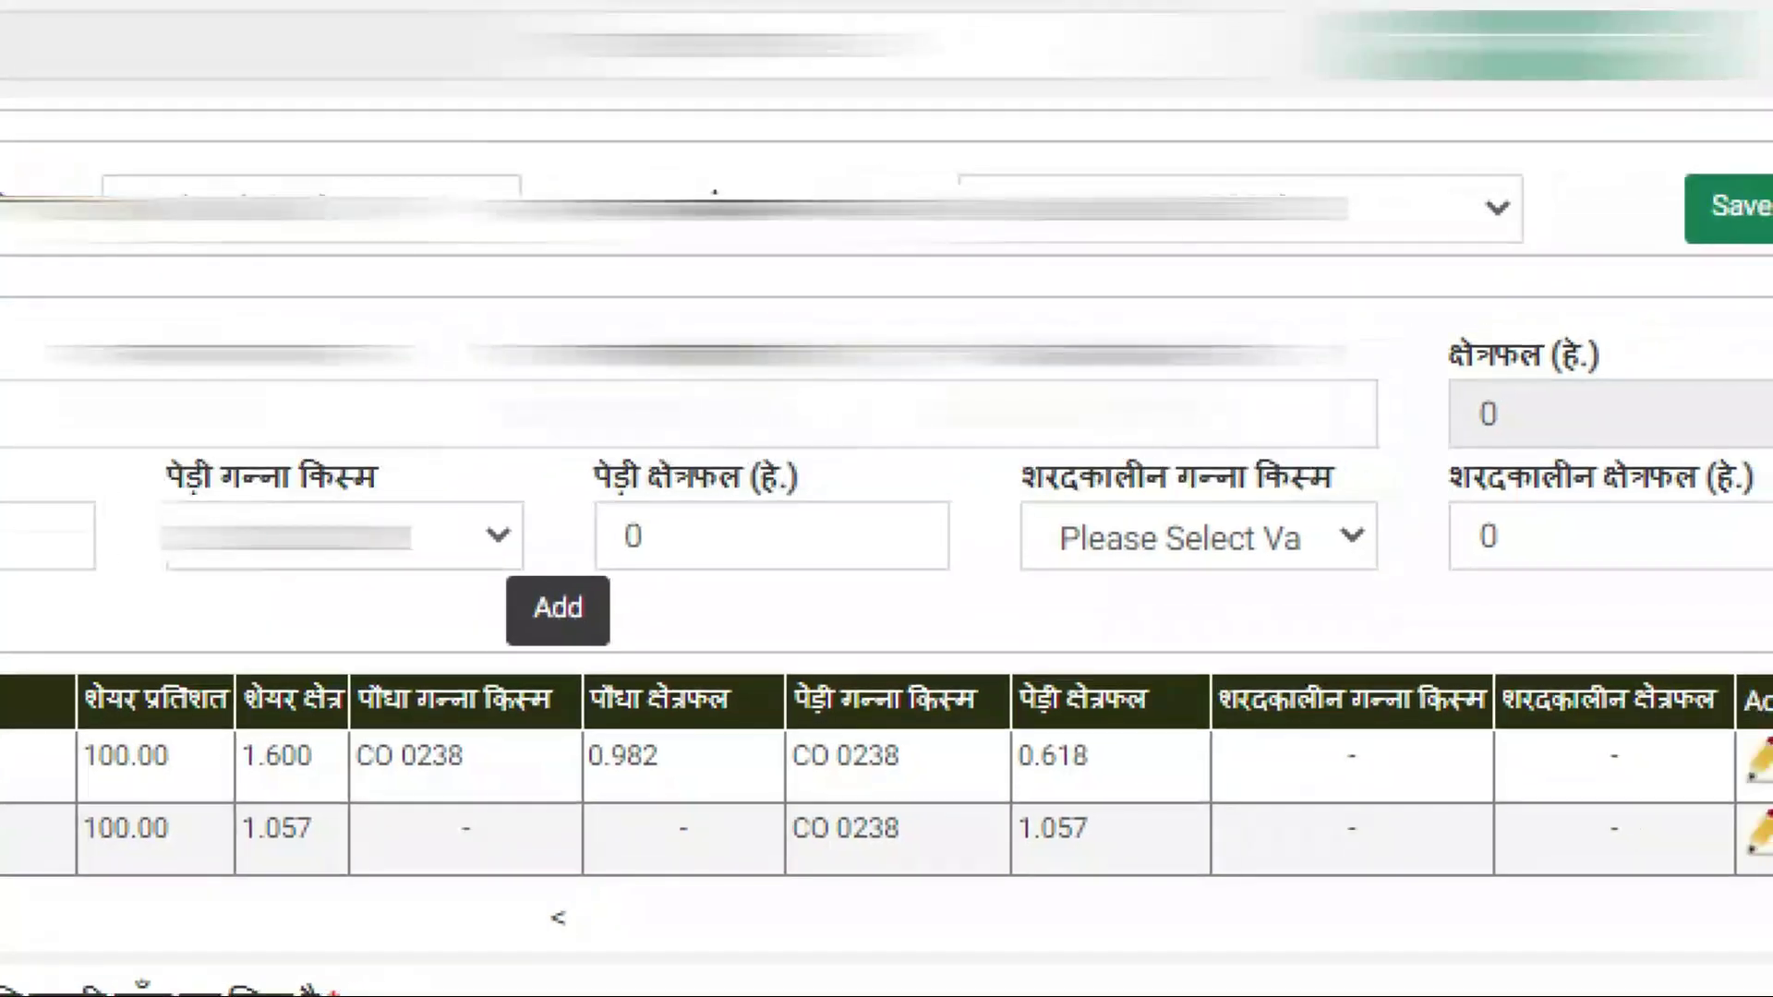
{"action": "left_click", "coordinate": [1227, 721]}
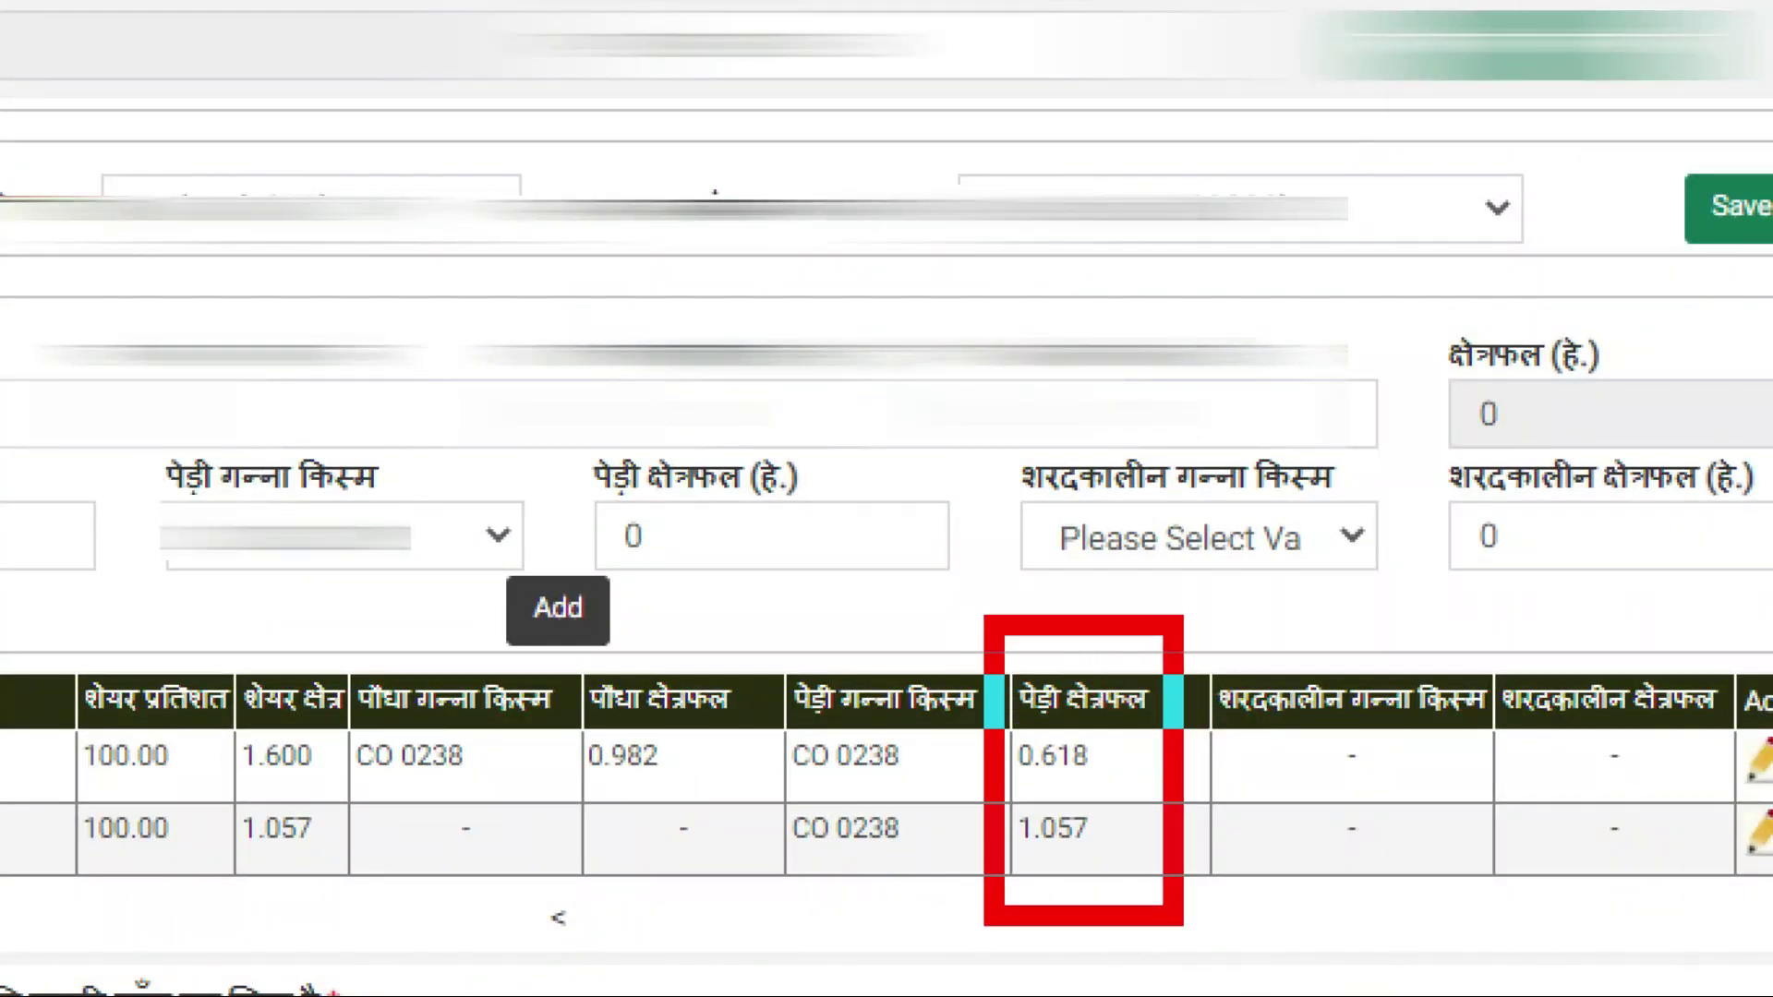
On the calculator, add ratoon areas 0.618 + 1.057 to get 1.675, then close it
{"action": "left_click", "coordinate": [179, 882]}
{"action": "left_click", "coordinate": [282, 881]}
{"action": "left_click", "coordinate": [282, 691]}
{"action": "left_click", "coordinate": [74, 787]}
{"action": "left_click", "coordinate": [178, 595]}
{"action": "left_click", "coordinate": [386, 787]}
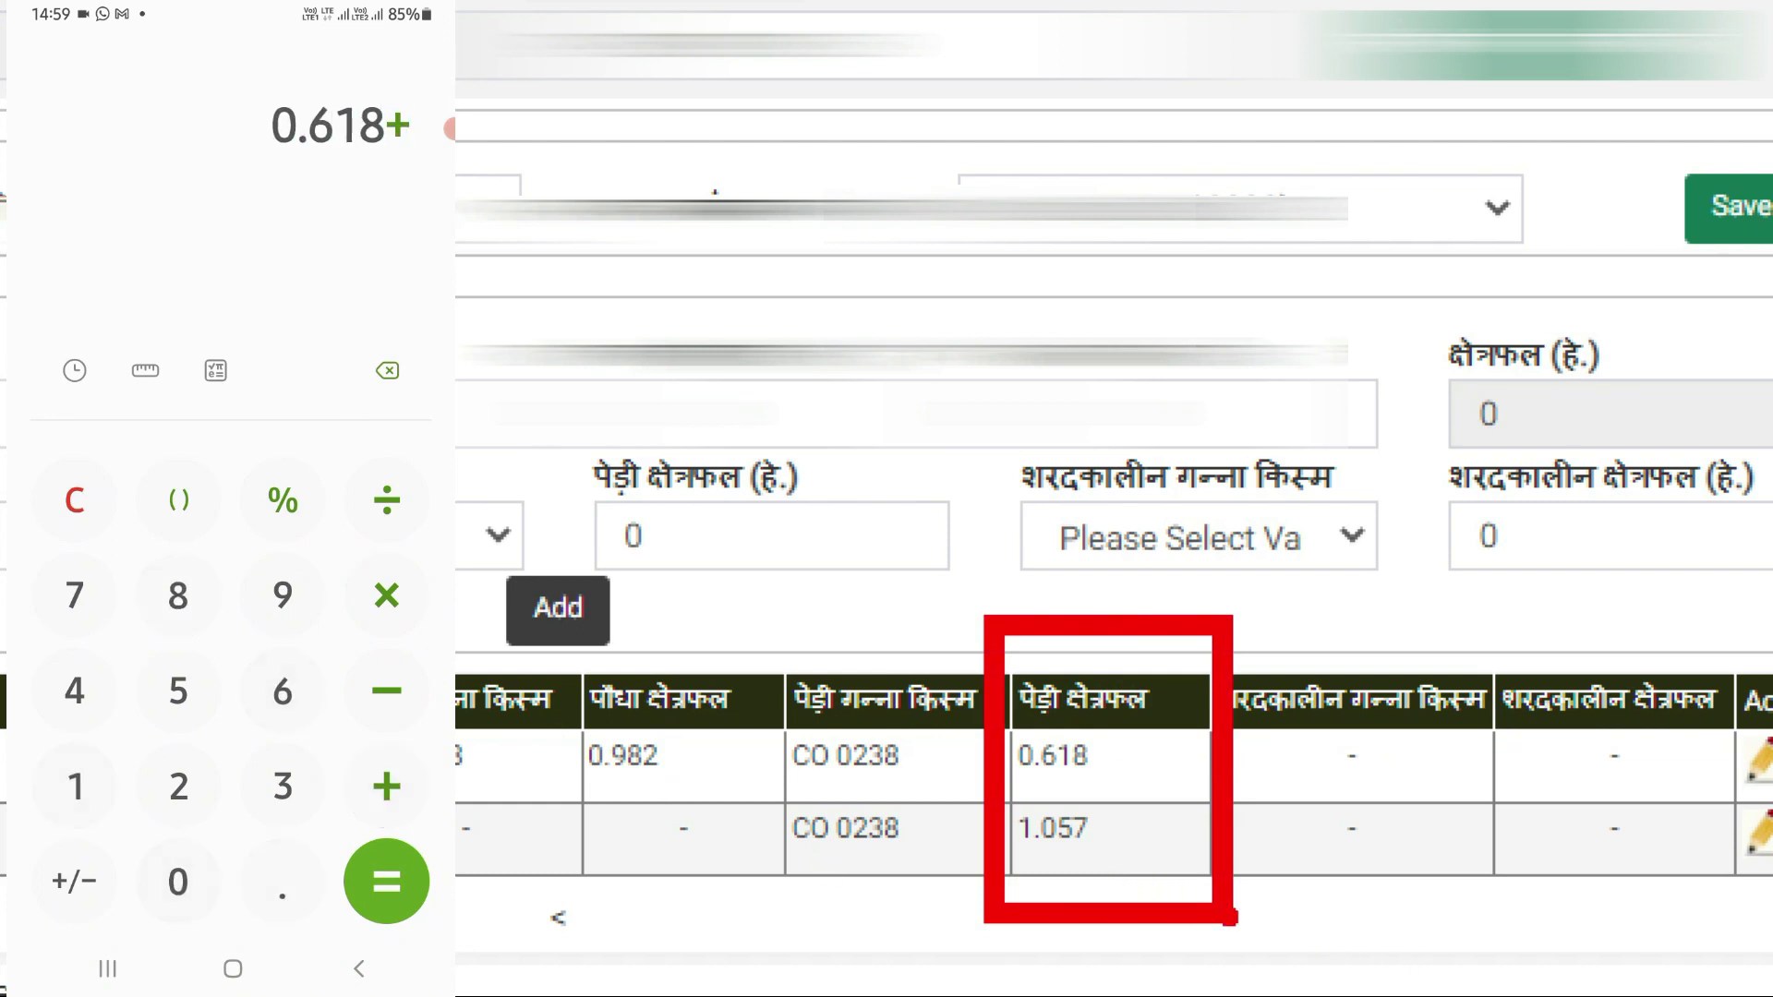
{"action": "left_click", "coordinate": [75, 787]}
{"action": "left_click", "coordinate": [282, 881]}
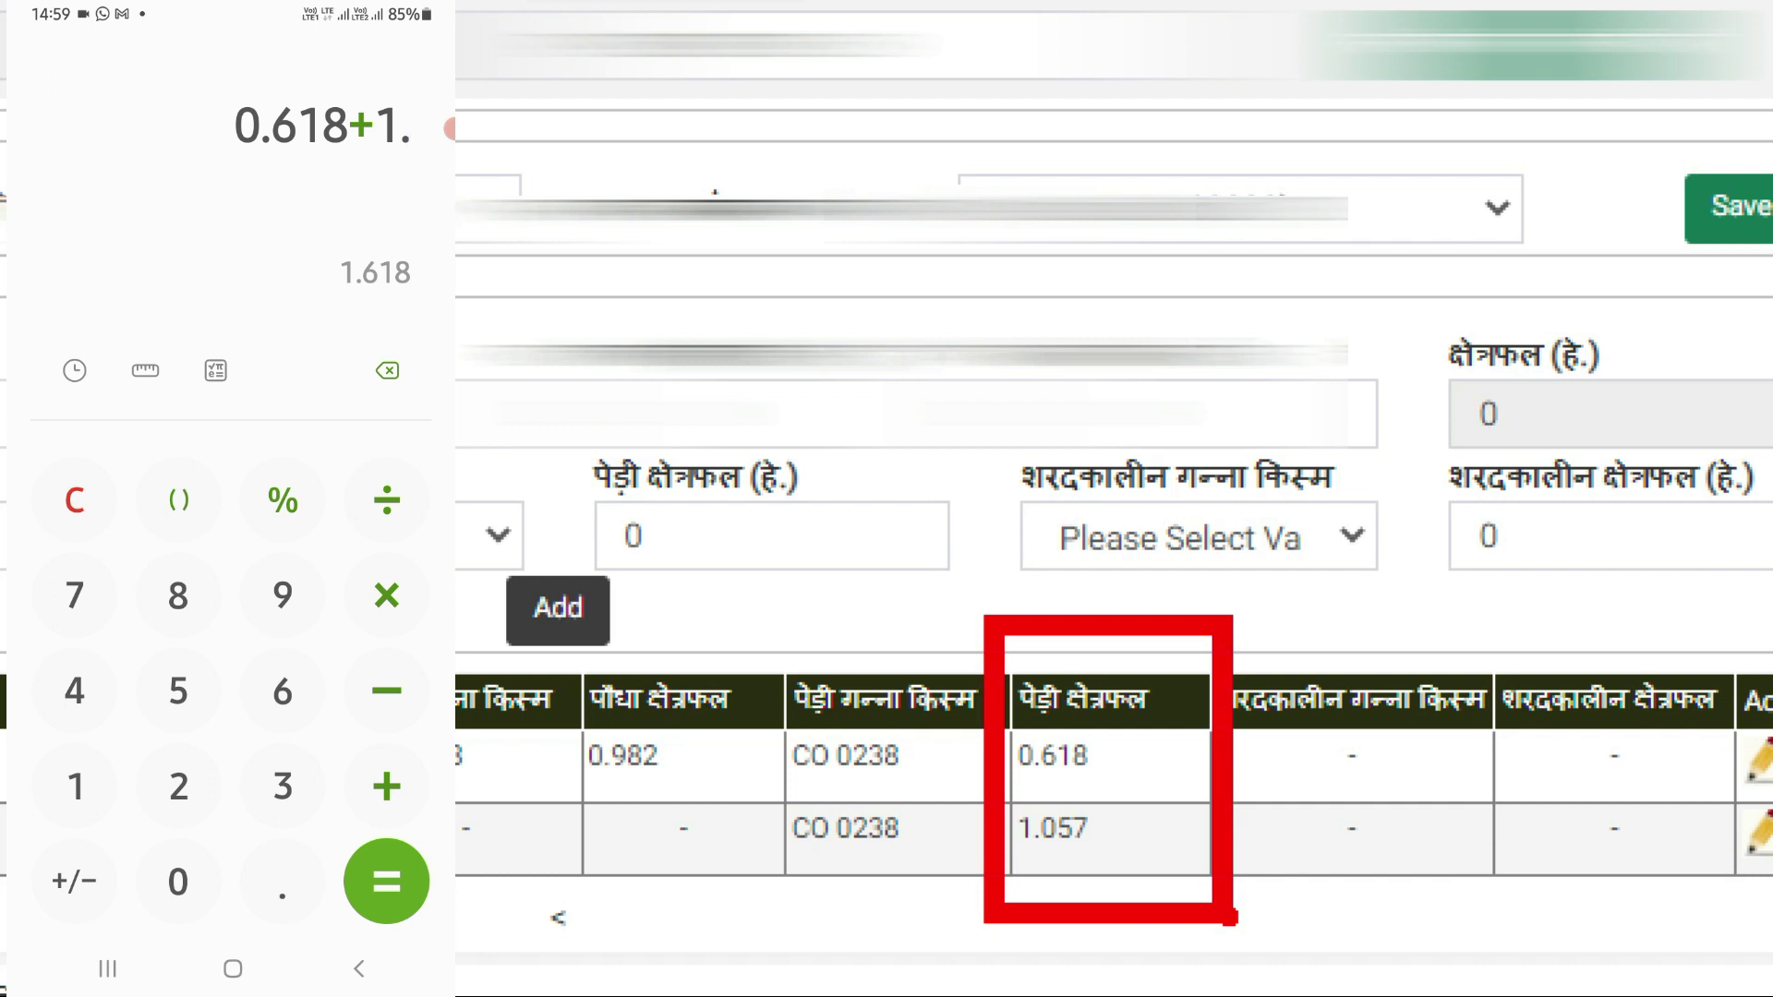
{"action": "left_click", "coordinate": [178, 881]}
{"action": "left_click", "coordinate": [178, 691]}
{"action": "left_click", "coordinate": [75, 596]}
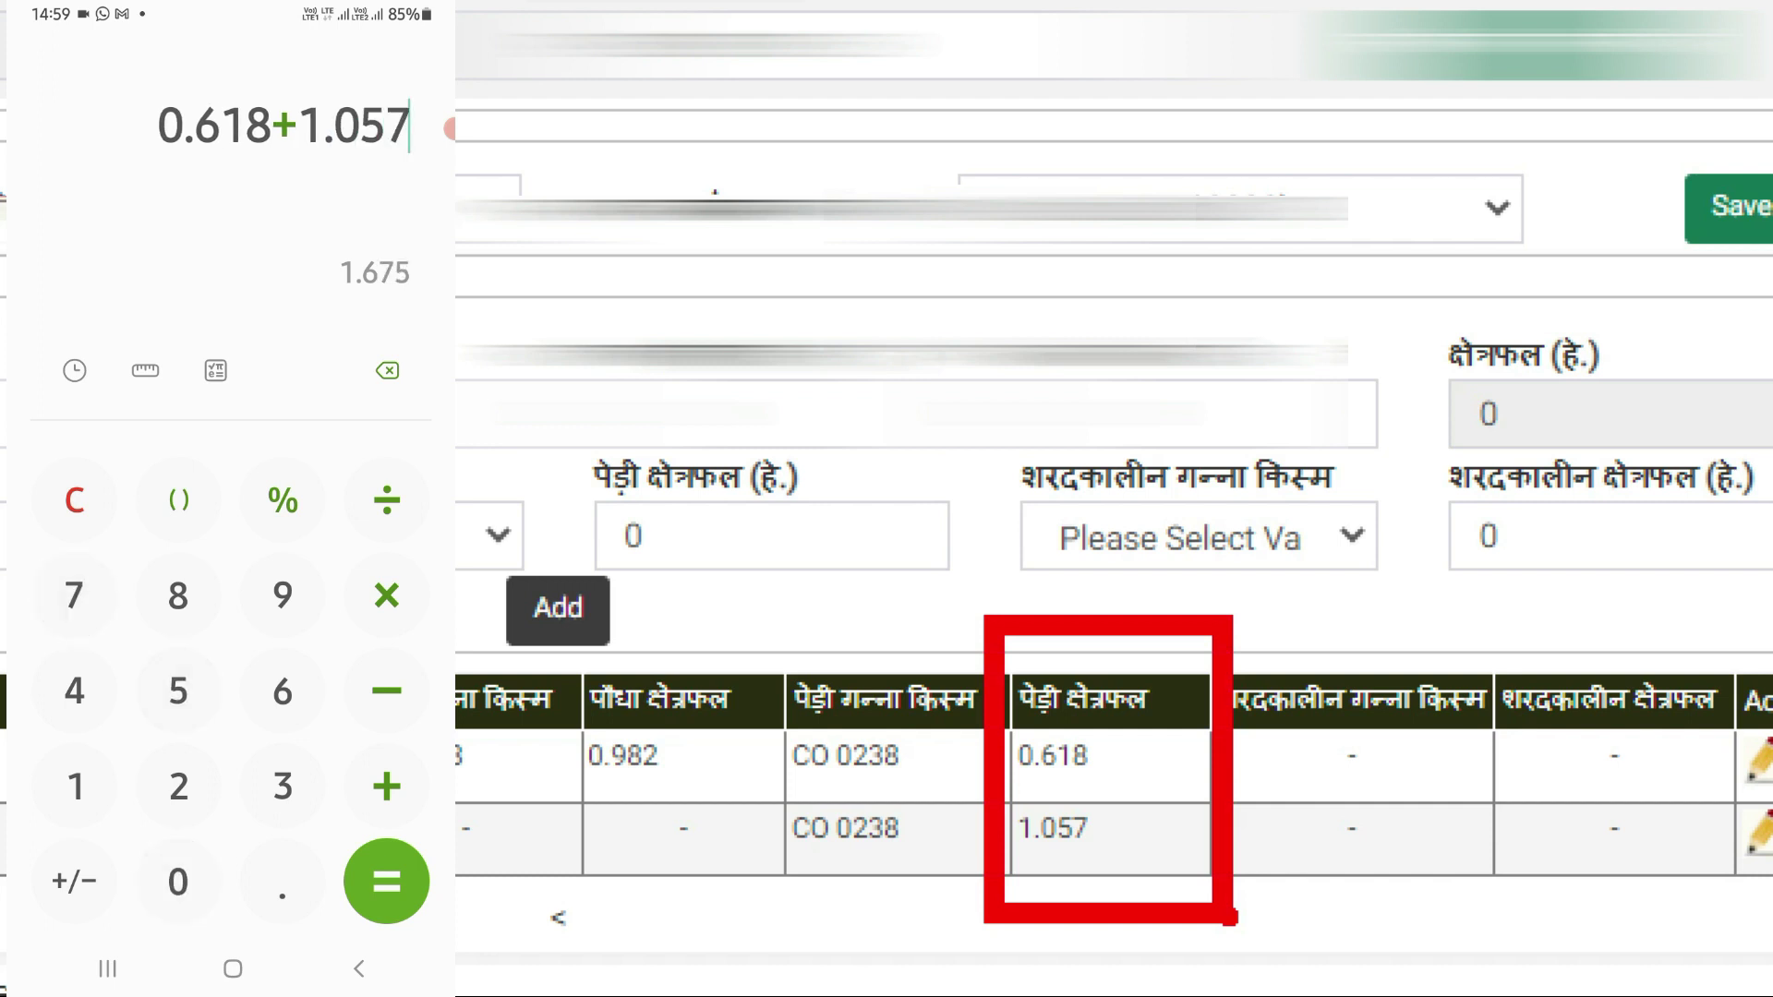
{"action": "left_click", "coordinate": [386, 881]}
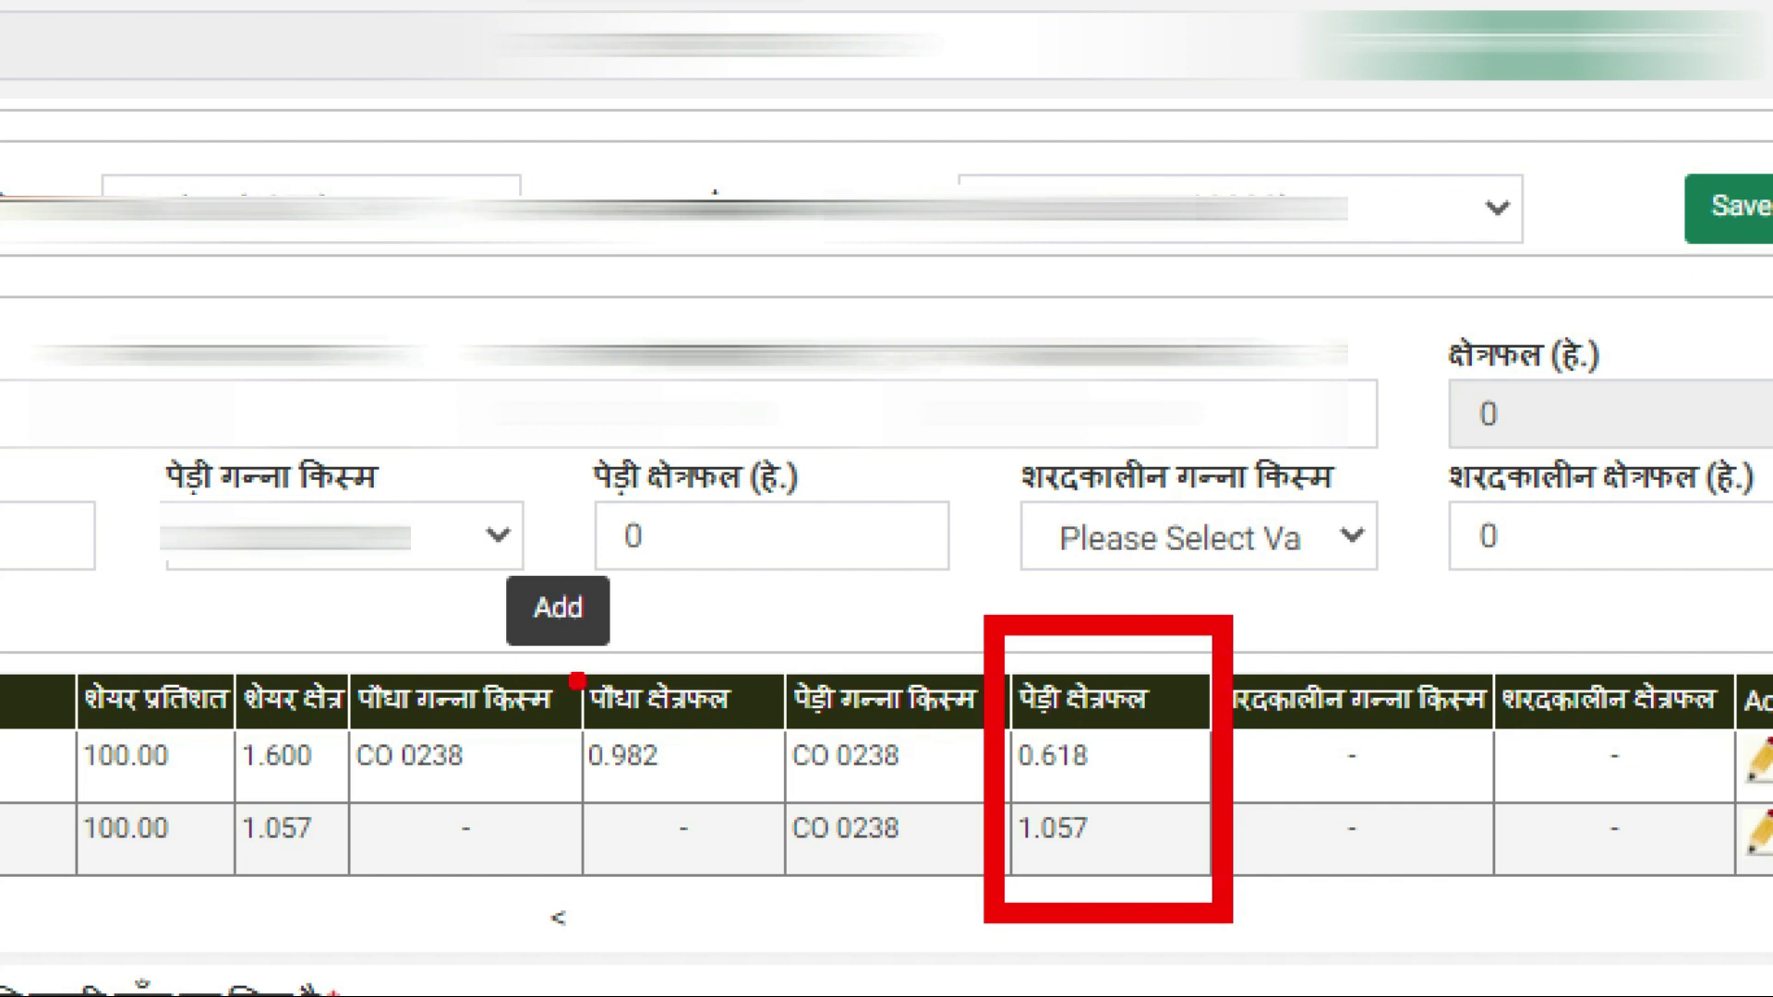
{"action": "mouse_move", "coordinate": [528, 619]}
{"action": "left_mouse_down"}
{"action": "mouse_move", "coordinate": [553, 931]}
{"action": "mouse_move", "coordinate": [778, 933]}
{"action": "left_mouse_up"}
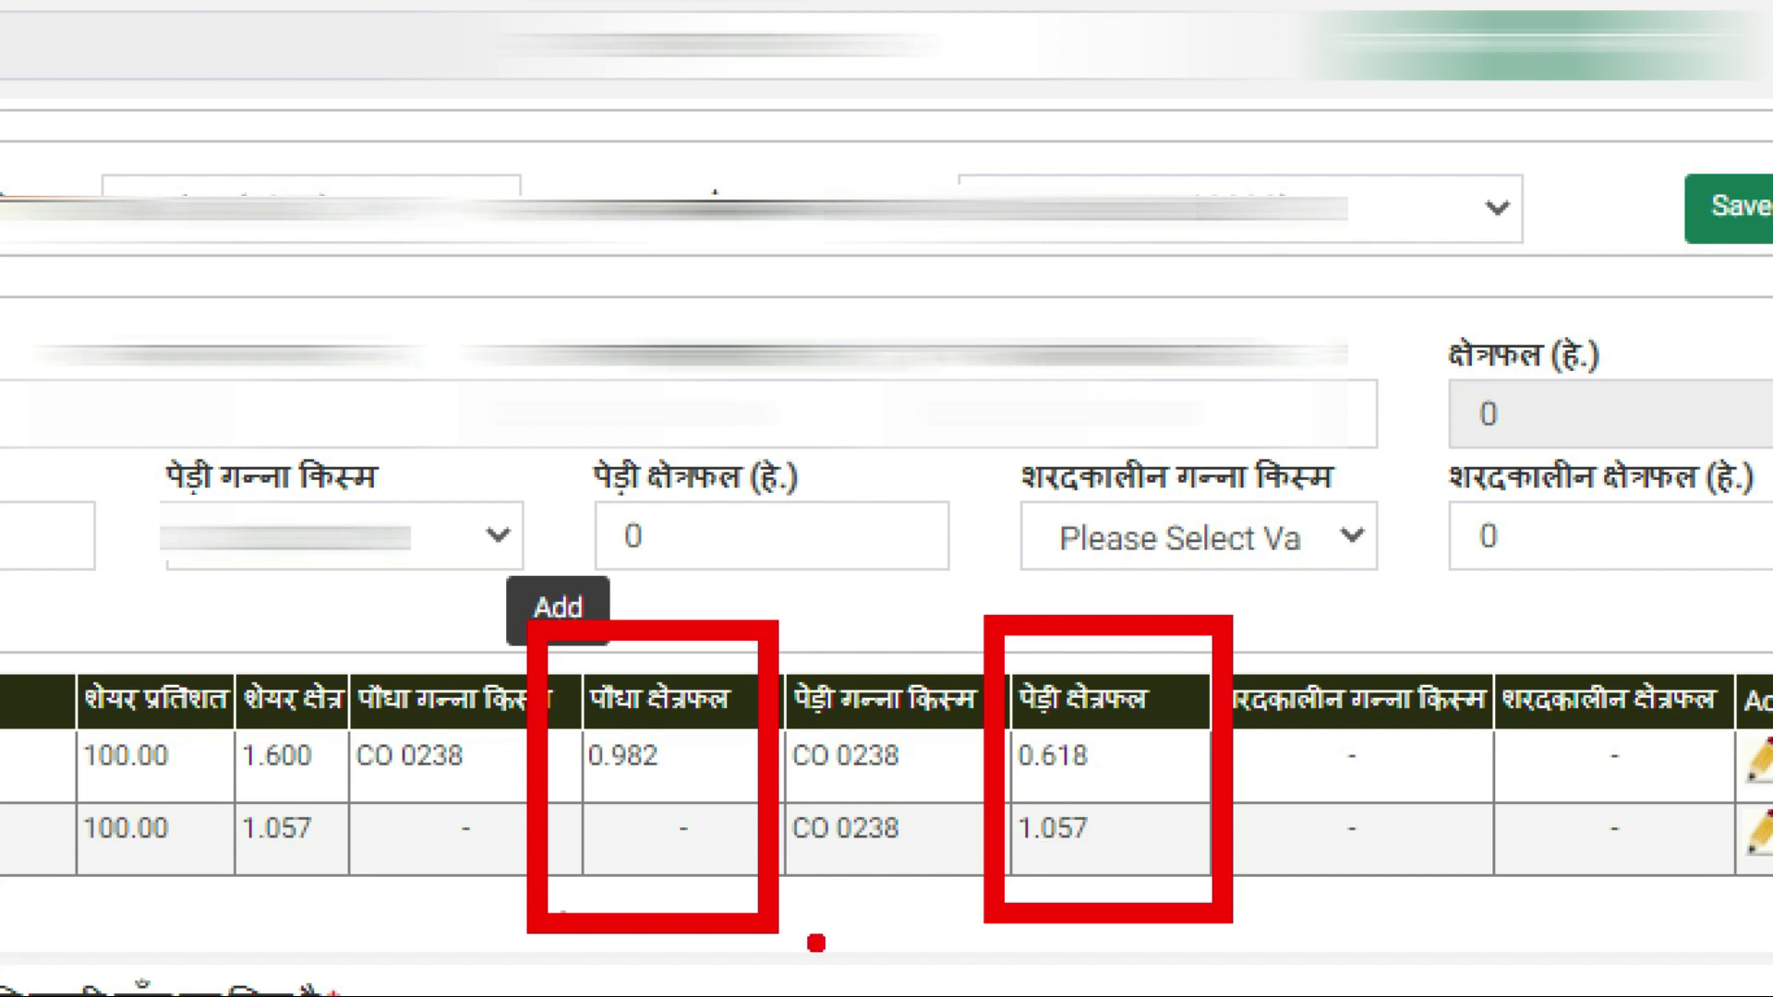
Close the calculator, which totalled plant-cane plots 0.245 and 0.672 to 0.917
{"action": "key", "text": "Escape"}
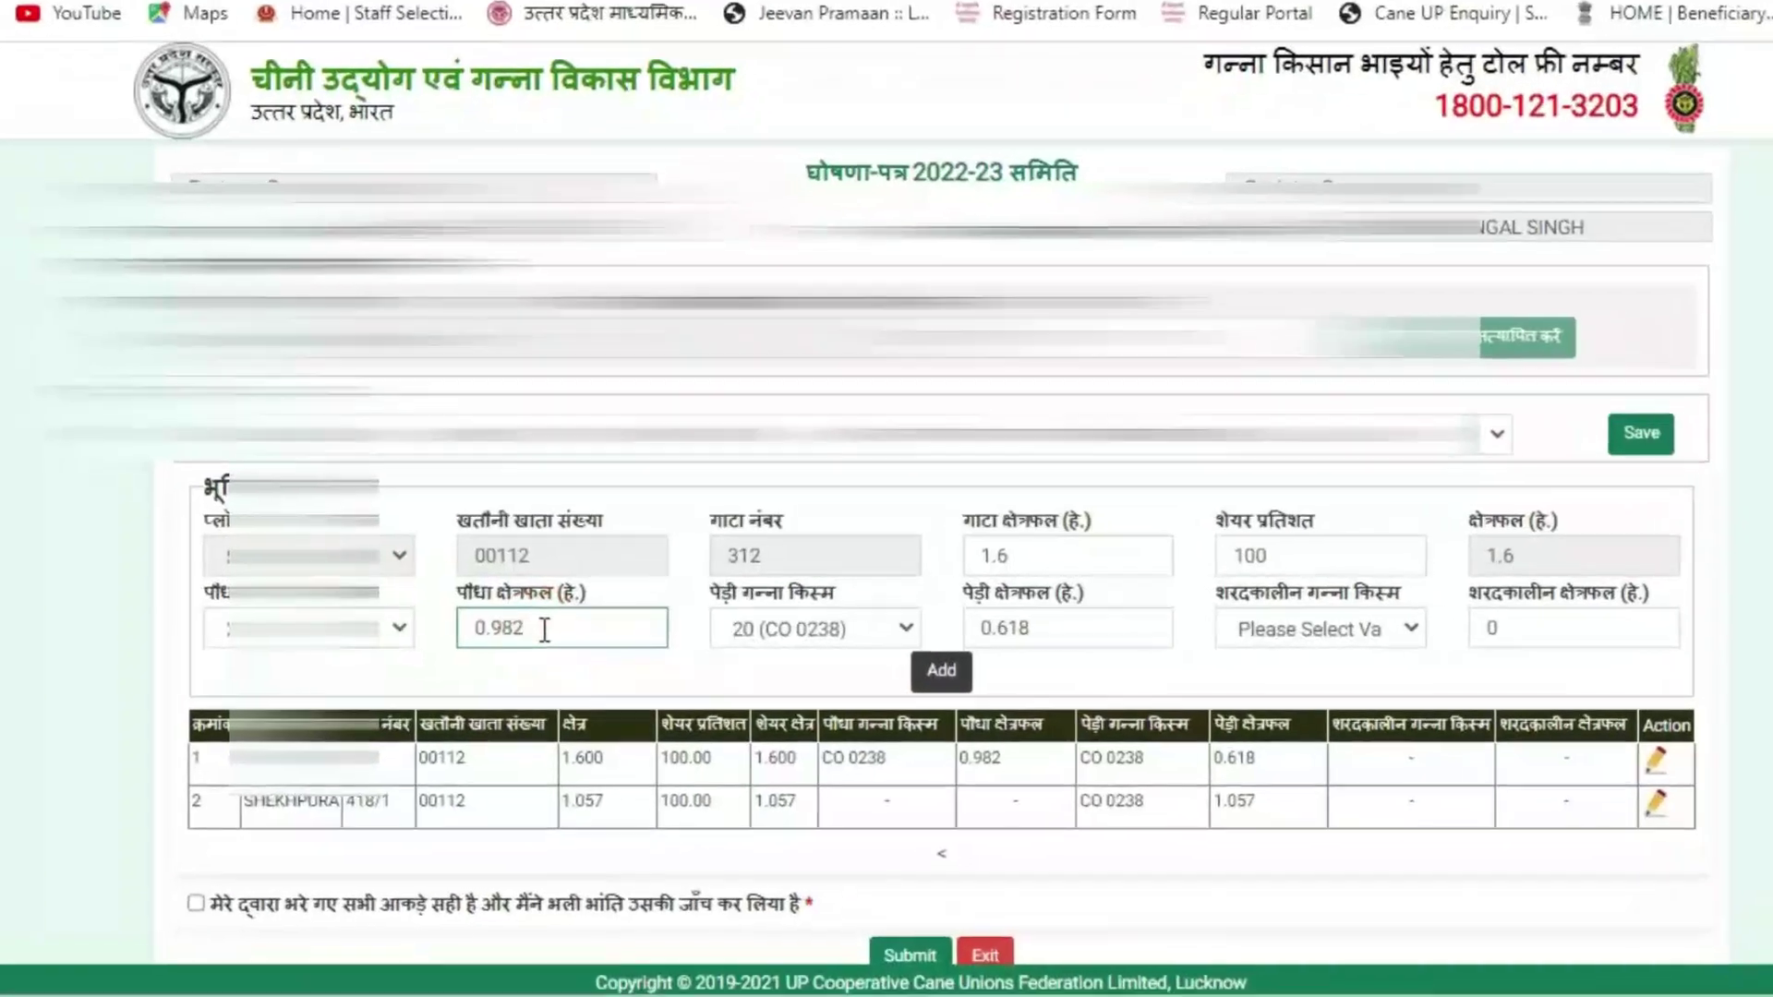
Correct plot 312's plant cane area from 0.982 to 0.917 and update its row
{"action": "key", "text": "BackSpace"}
{"action": "key", "text": "BackSpace"}
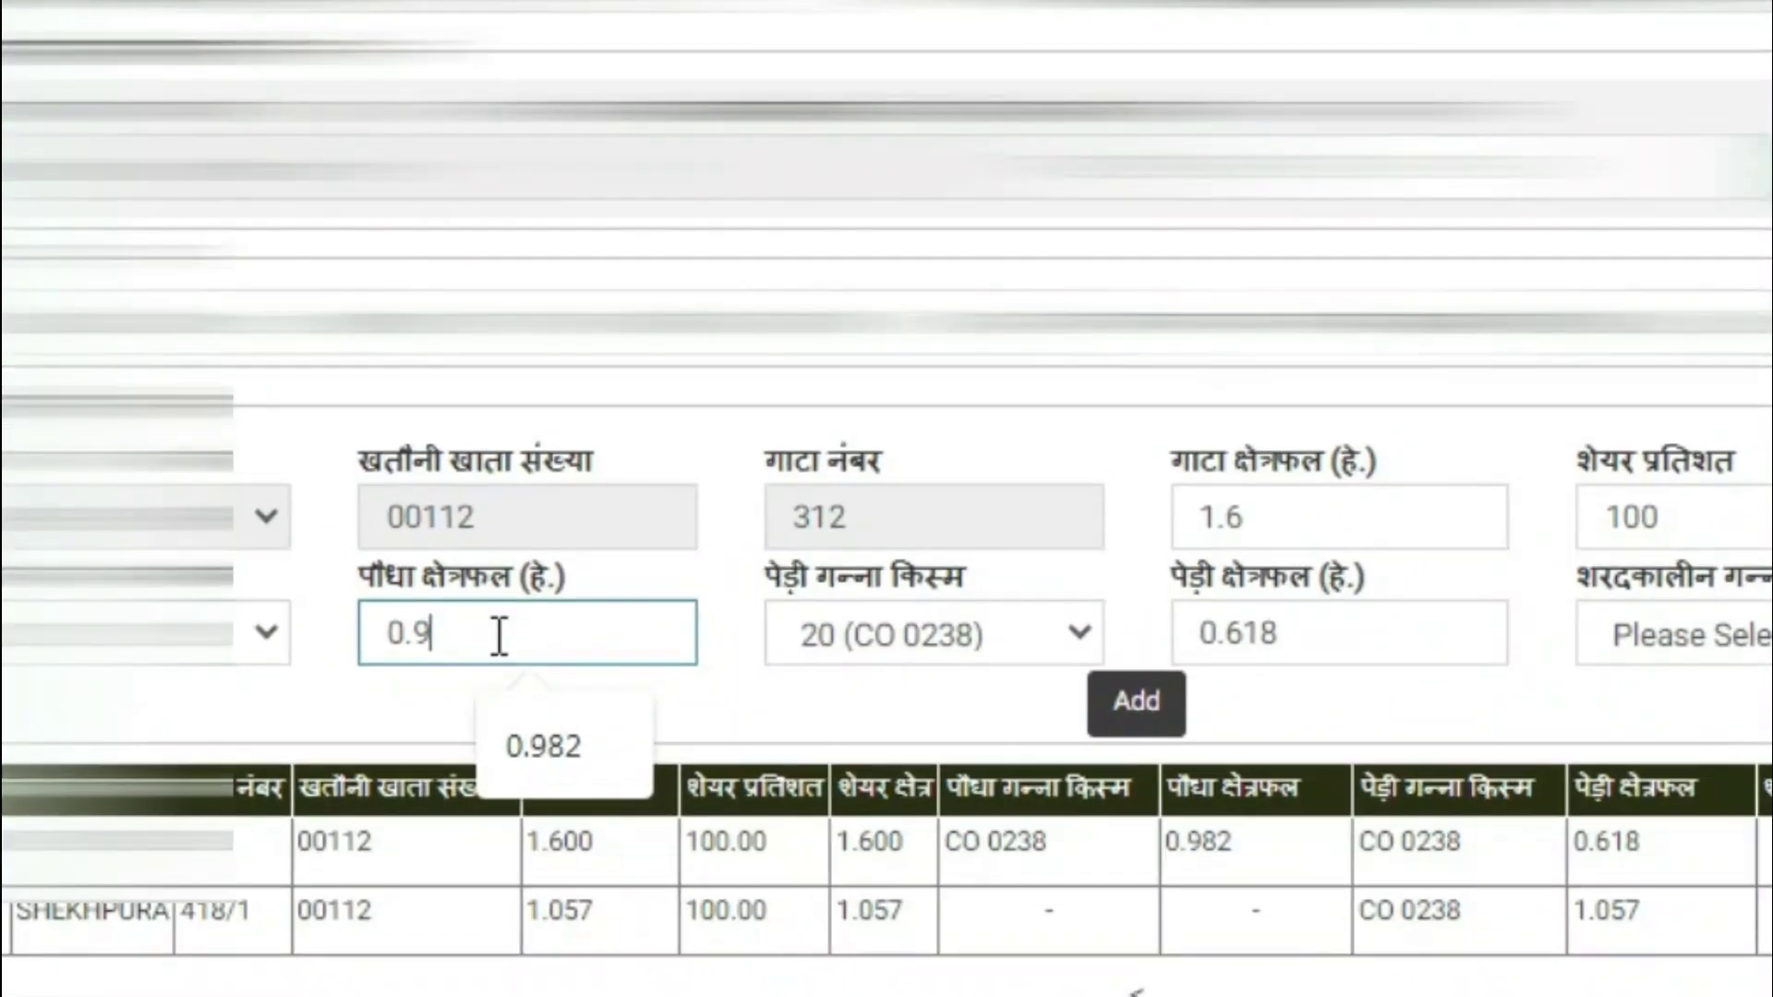
{"action": "type", "text": "17"}
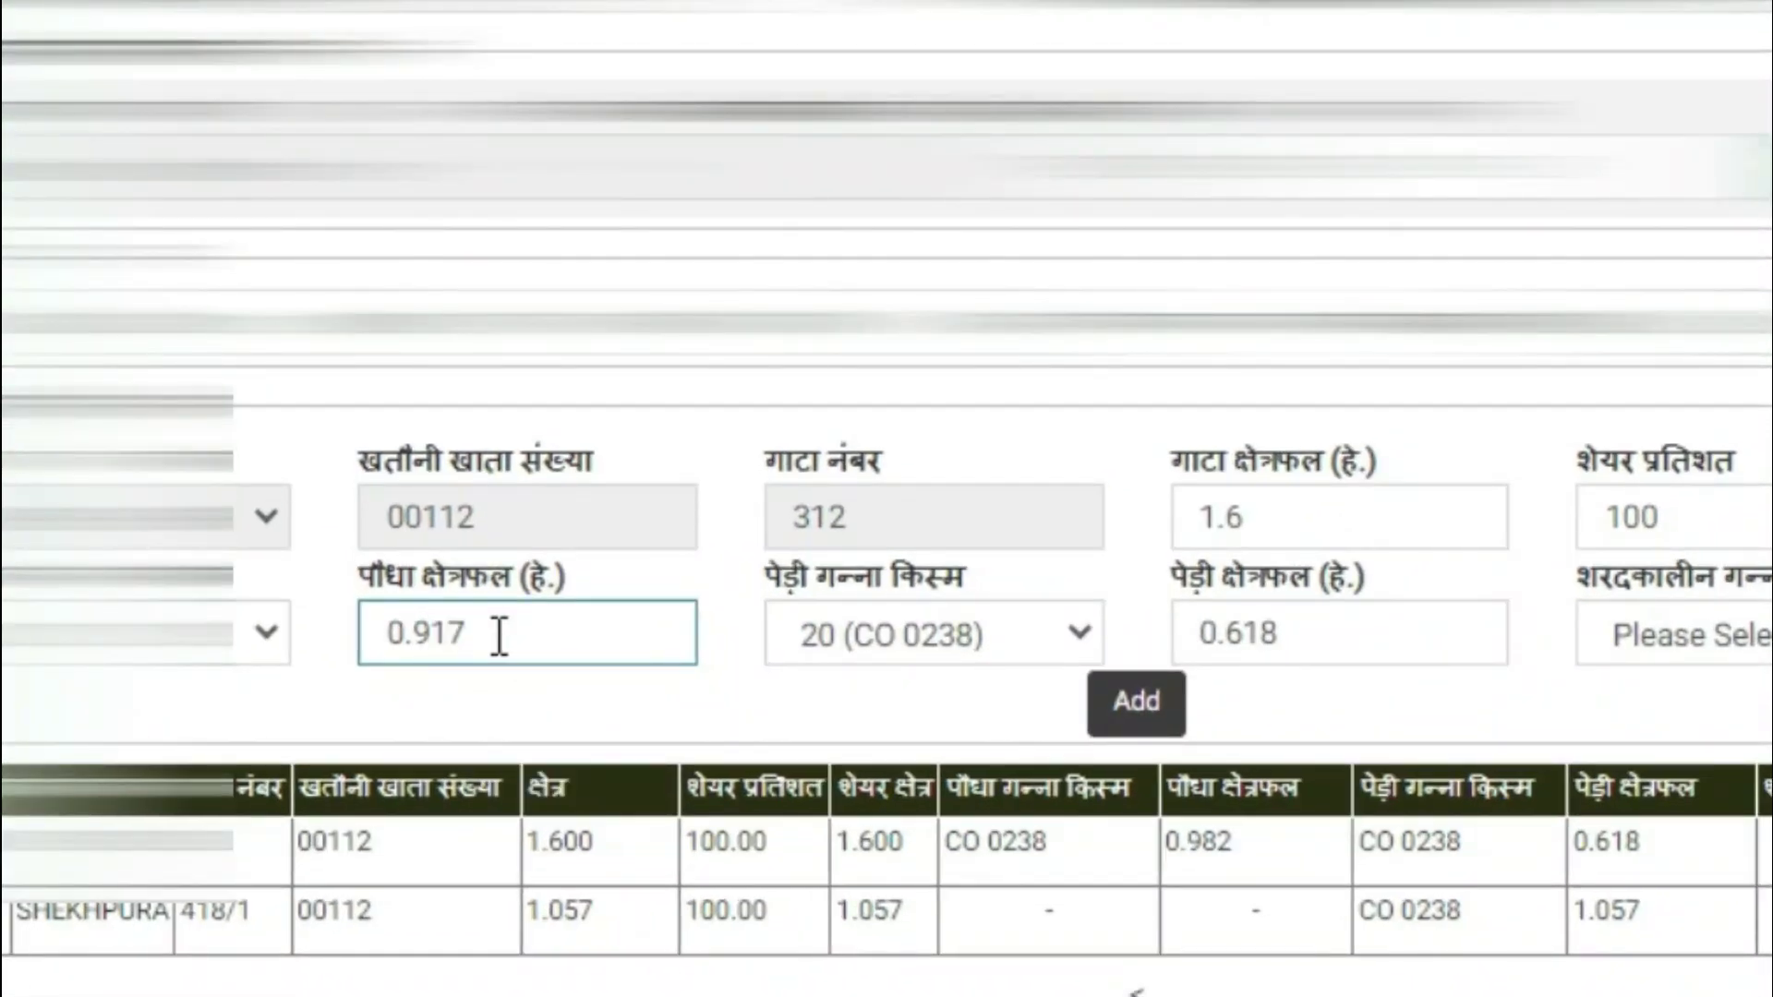
{"action": "left_click", "coordinate": [1166, 720]}
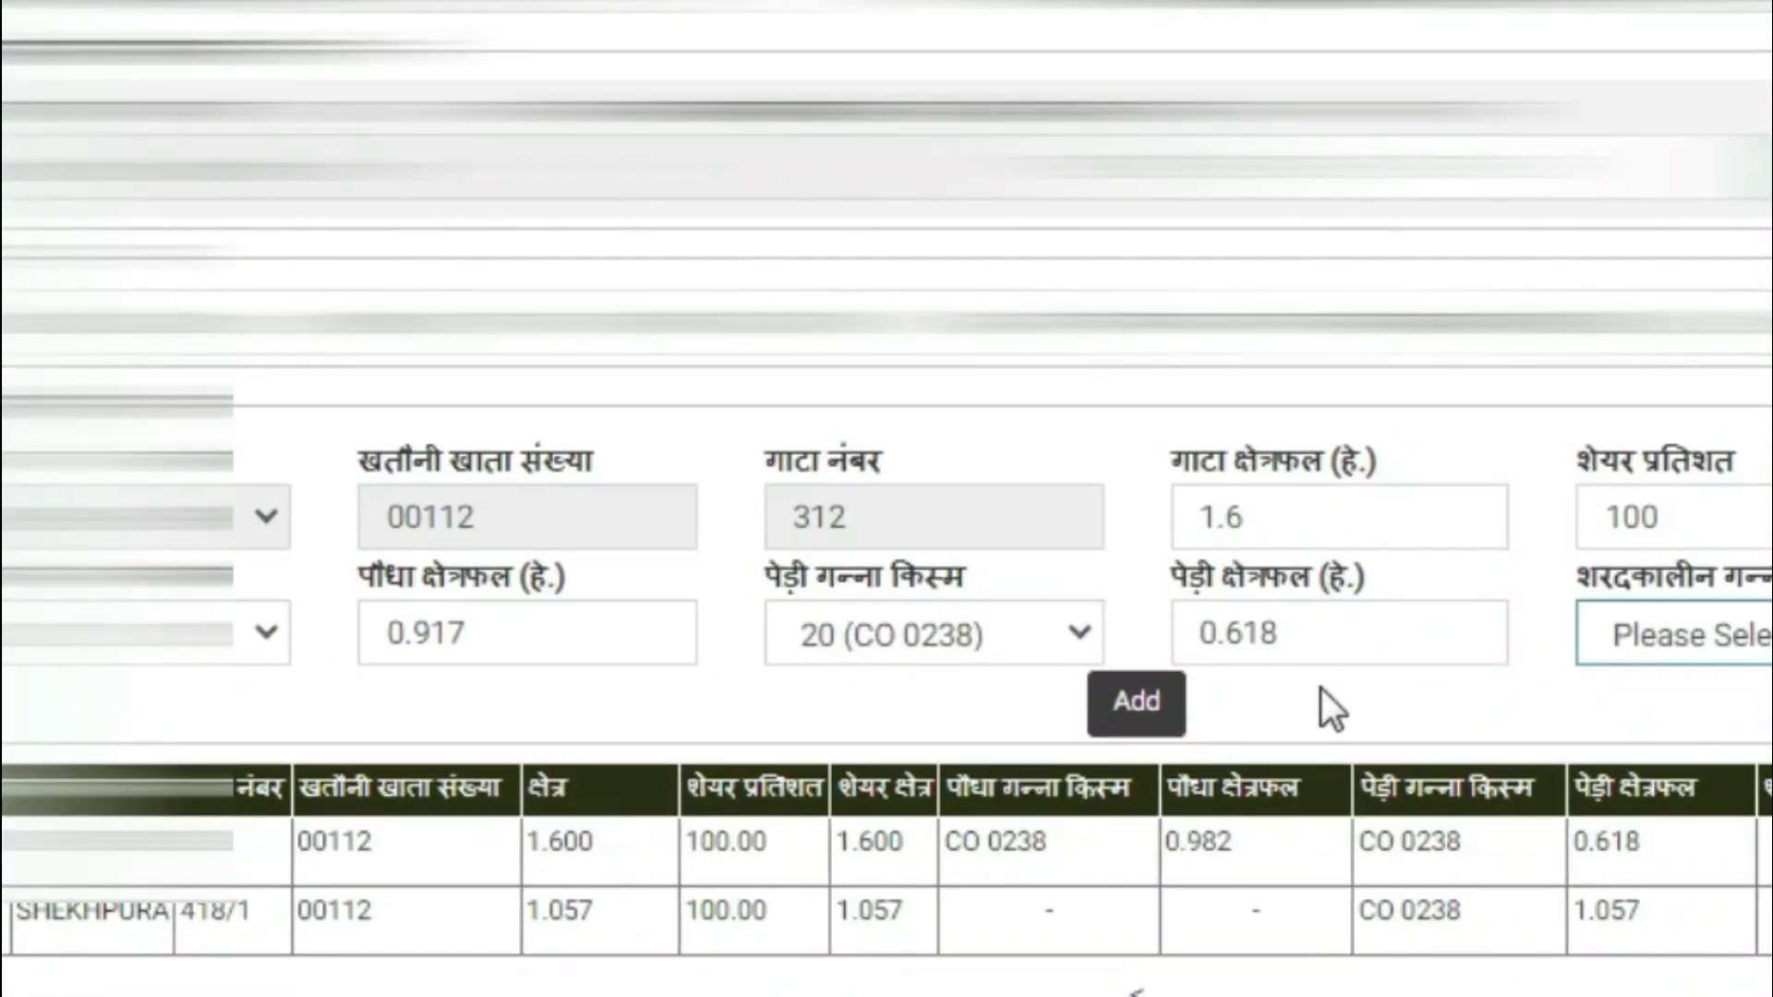
{"action": "left_click", "coordinate": [1141, 725]}
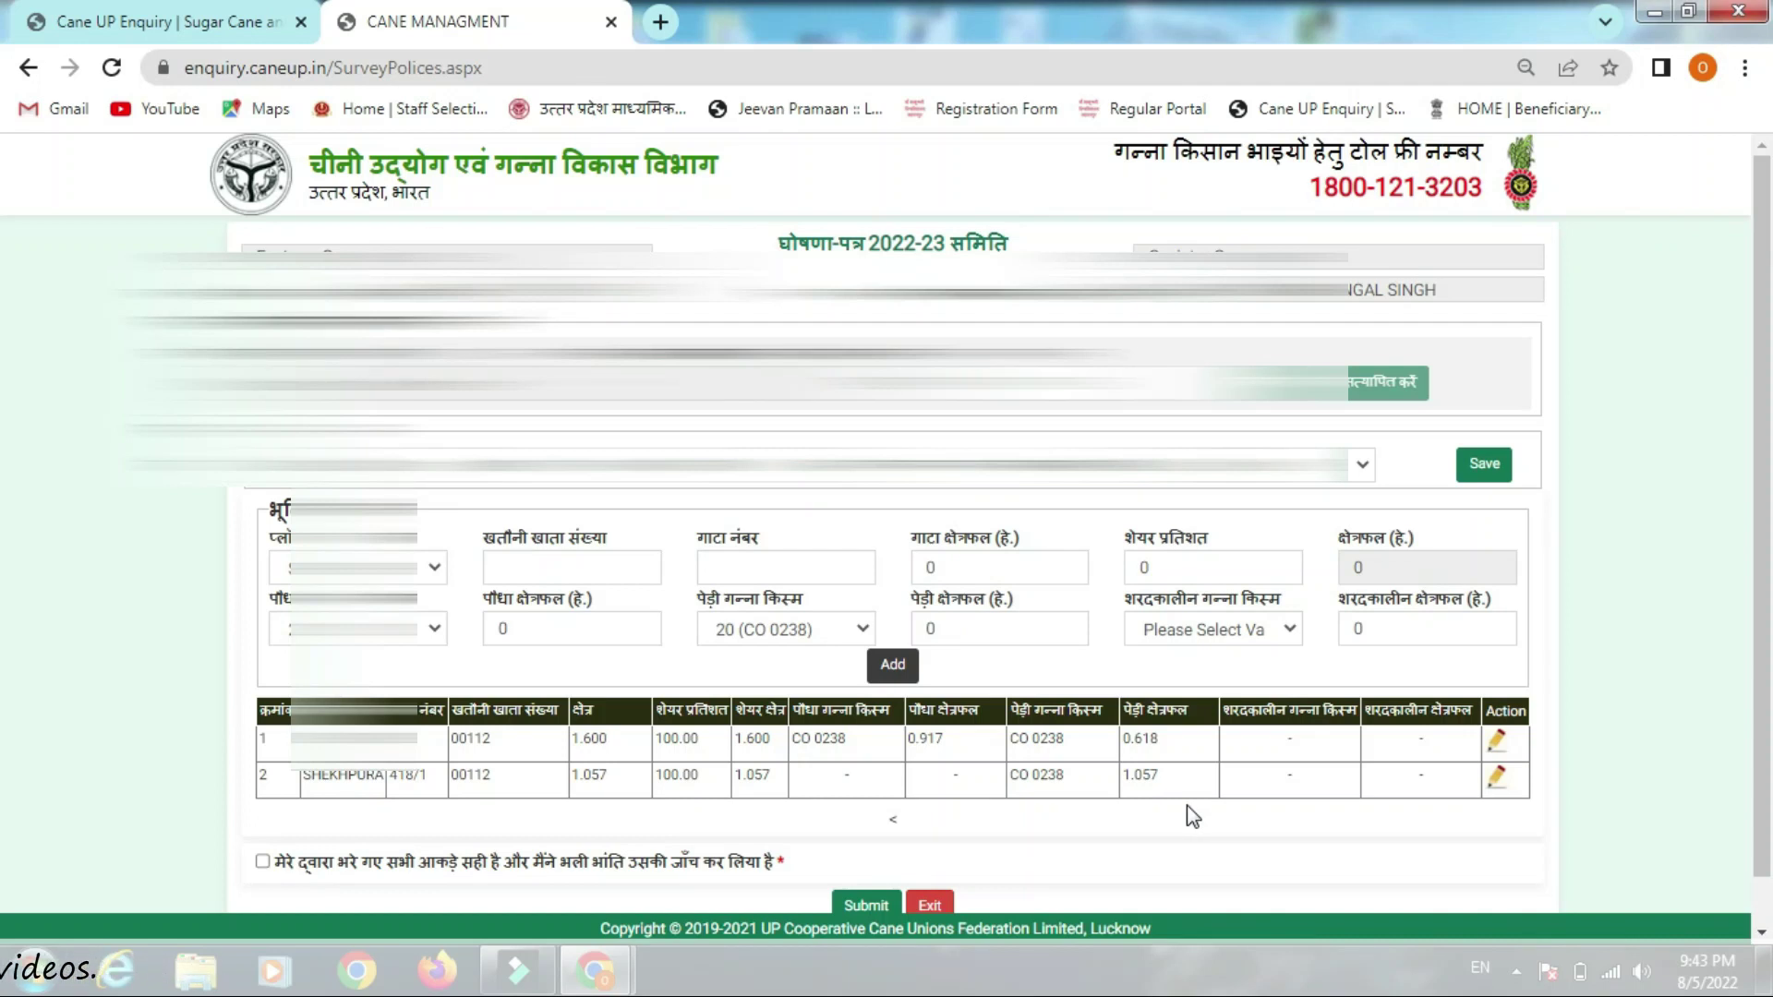
{"action": "scroll", "coordinate": [1051, 752], "scroll_direction": "down", "scroll_amount": 1}
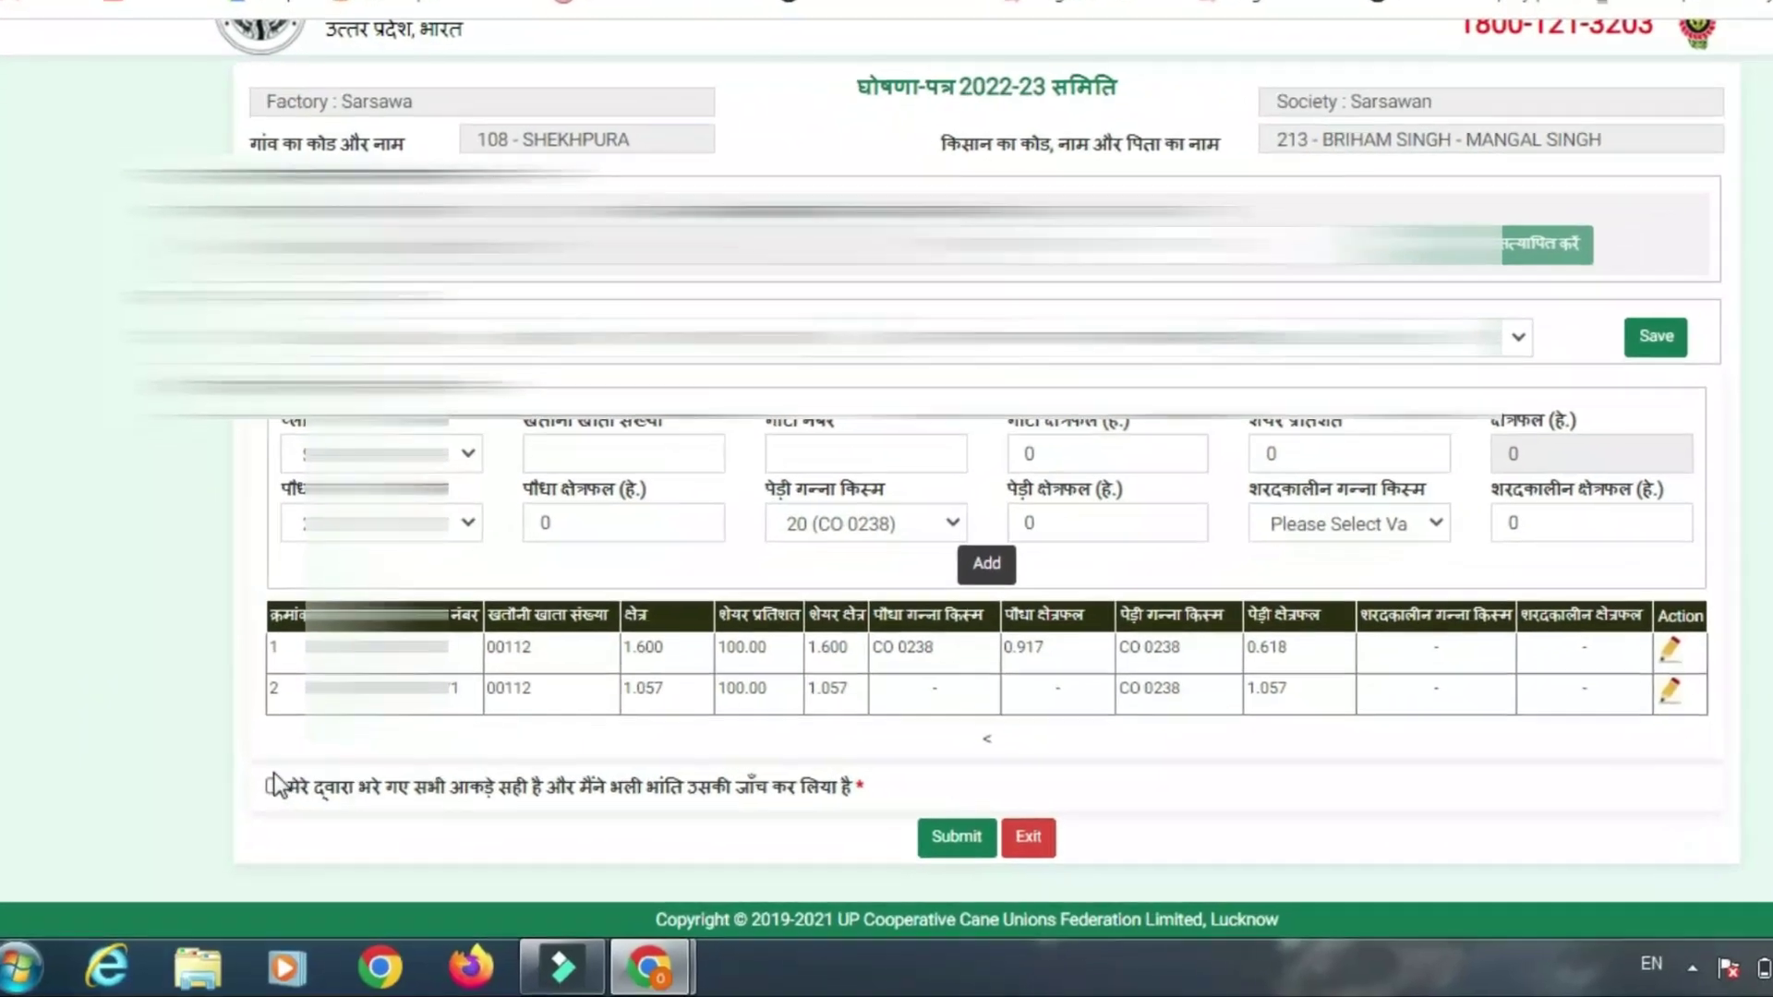
Tick the data-correct declaration, submit the survey, and acknowledge the upload-success alert
{"action": "left_click", "coordinate": [275, 785]}
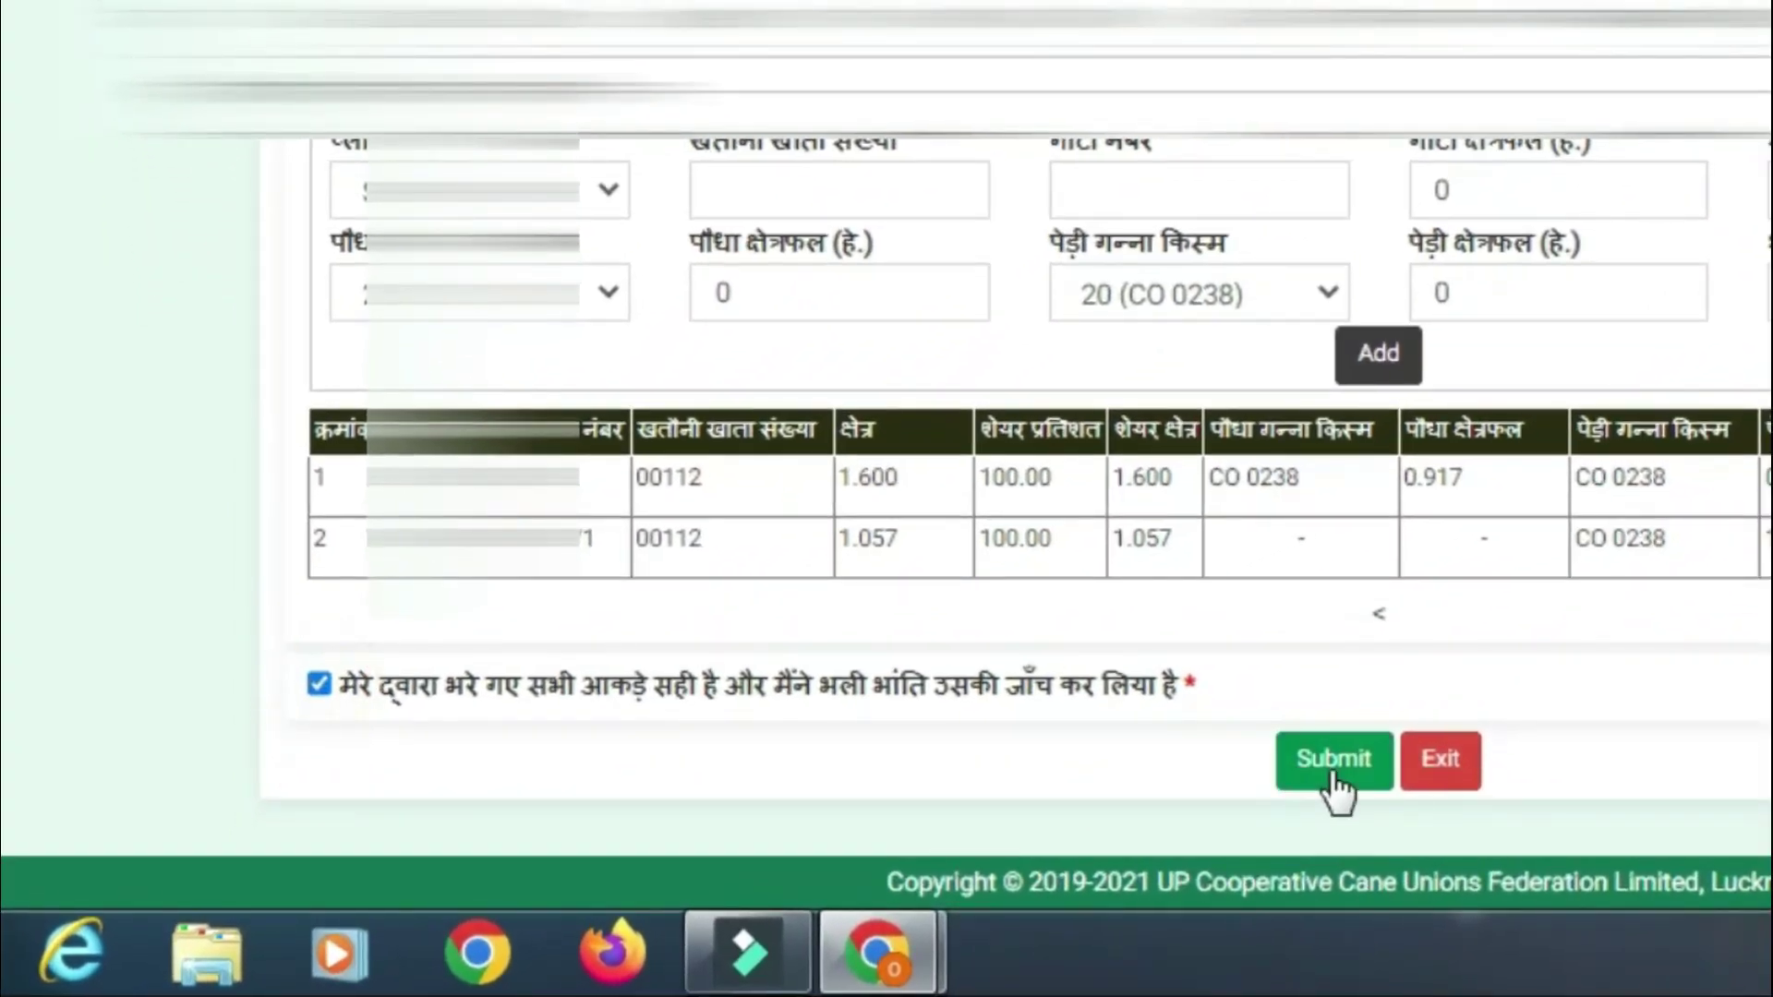
{"action": "left_click", "coordinate": [1337, 767]}
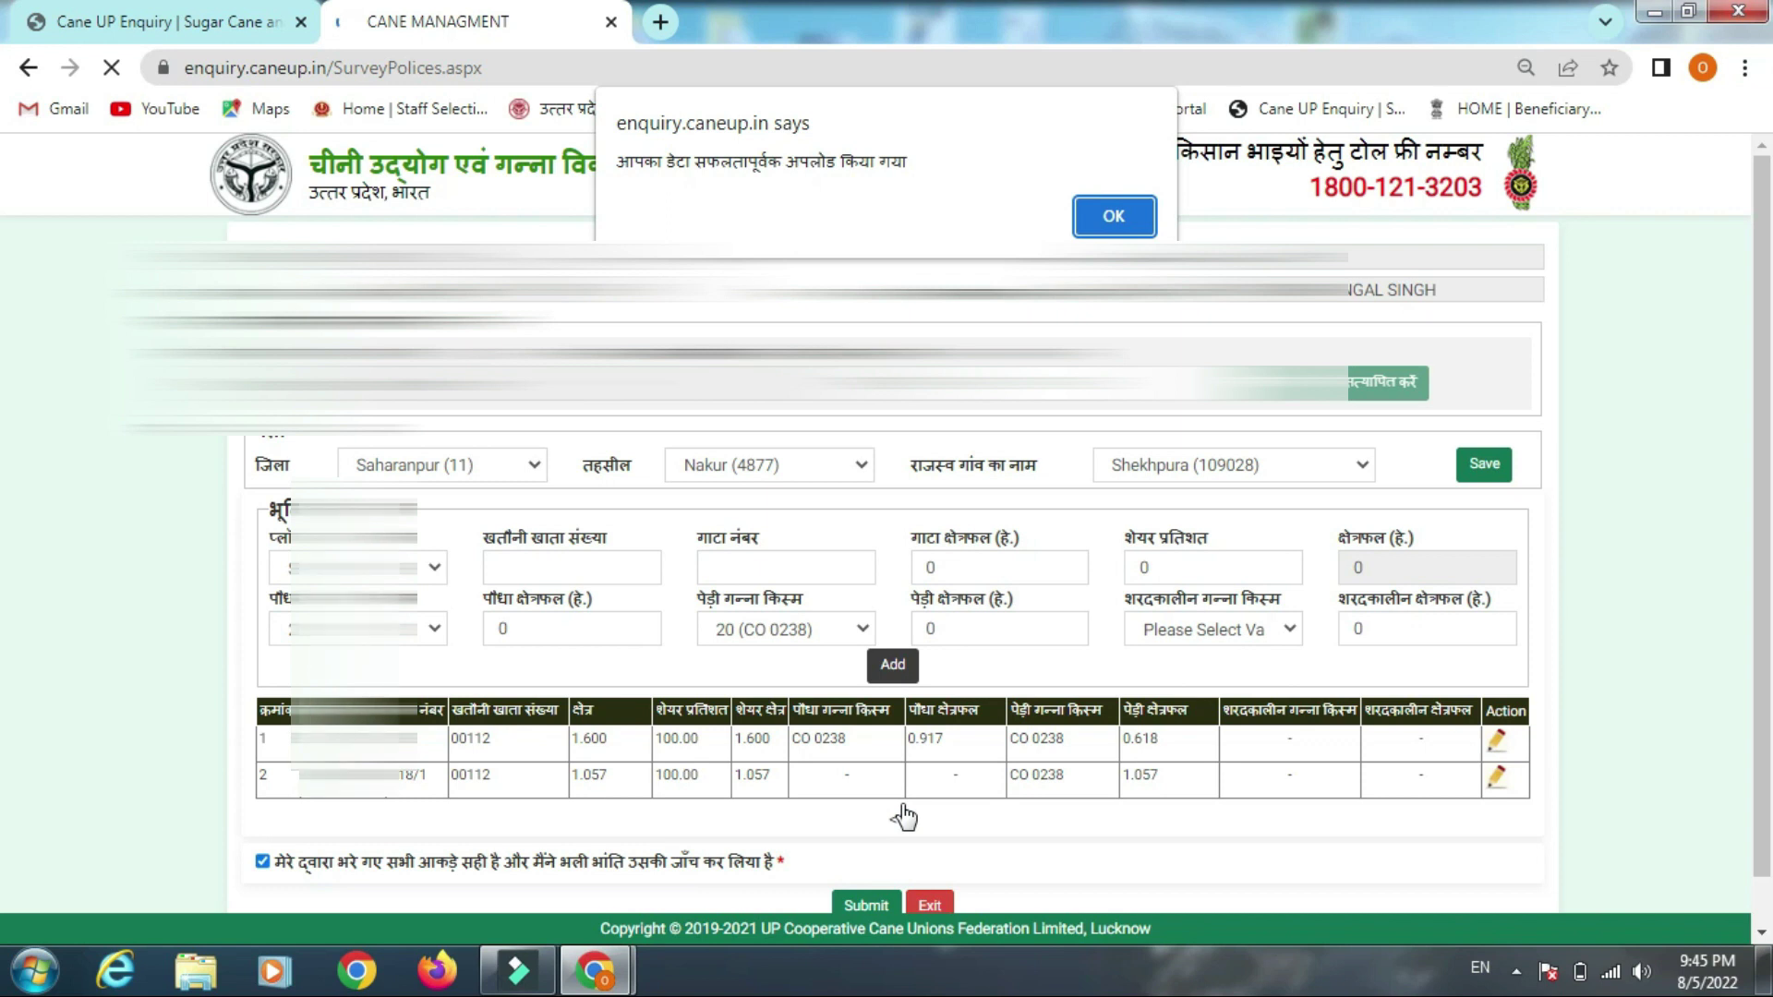
{"action": "left_click", "coordinate": [1113, 215]}
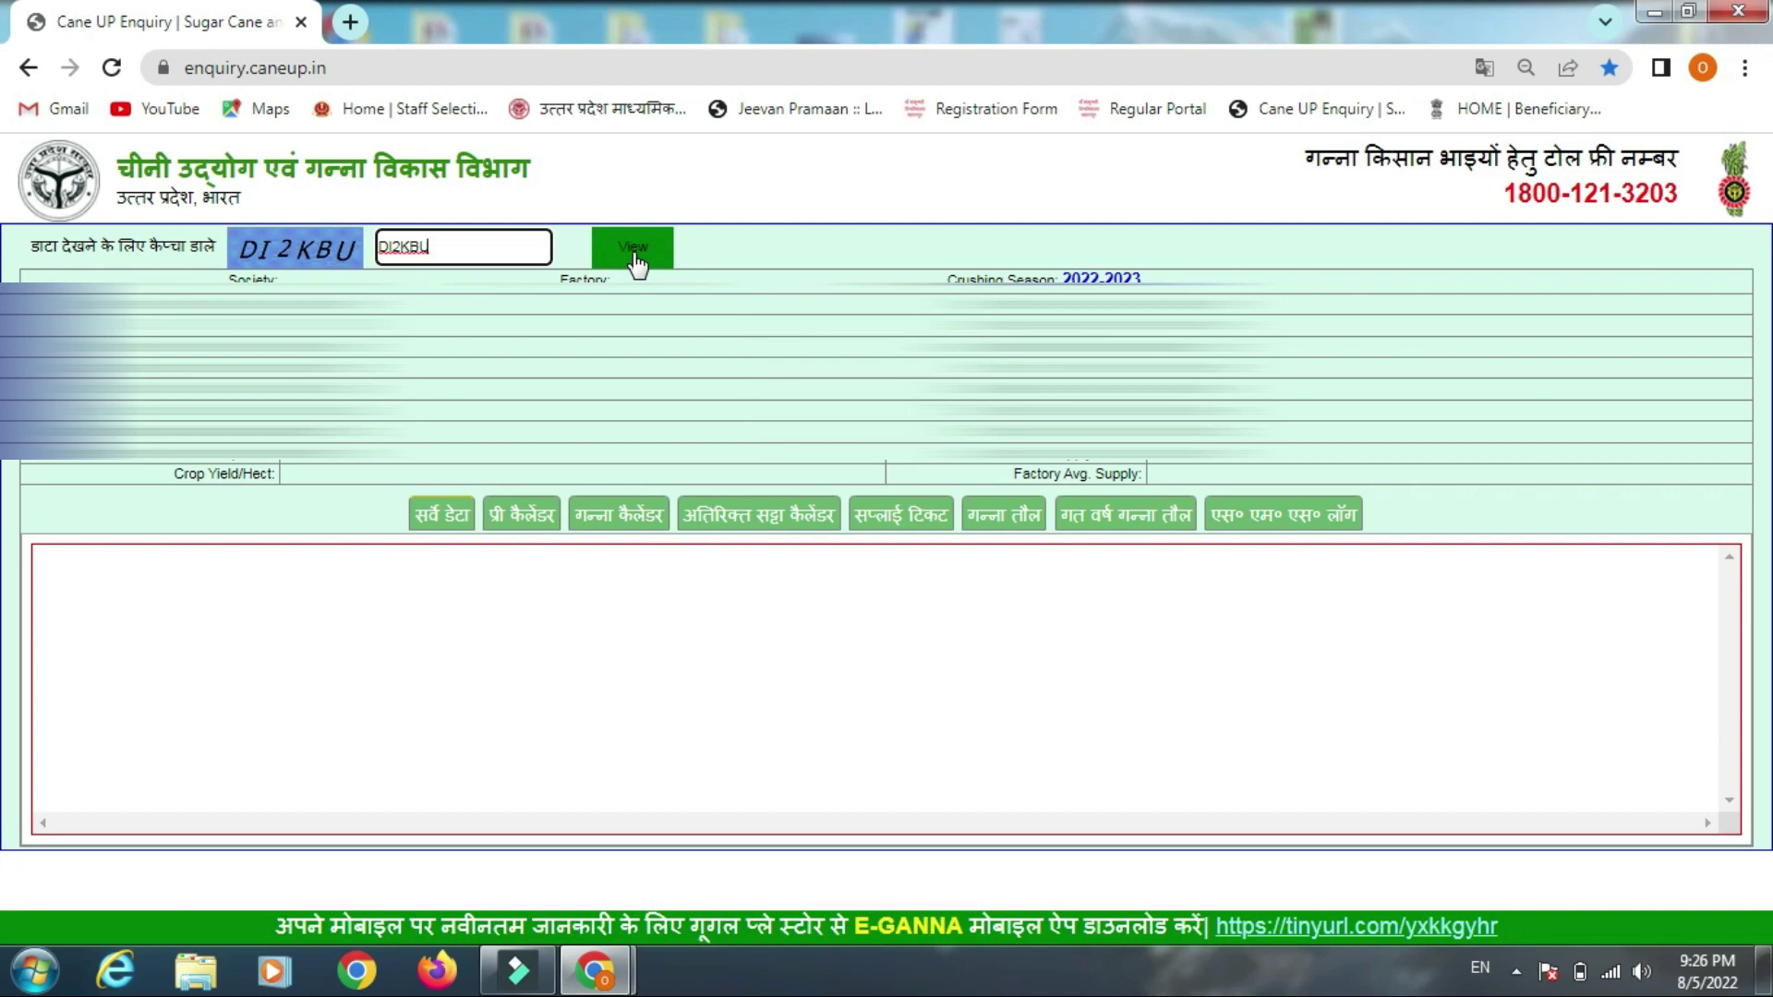
Submit the captcha, then choose the grower's district and the next dropdown option
{"action": "left_click", "coordinate": [634, 250]}
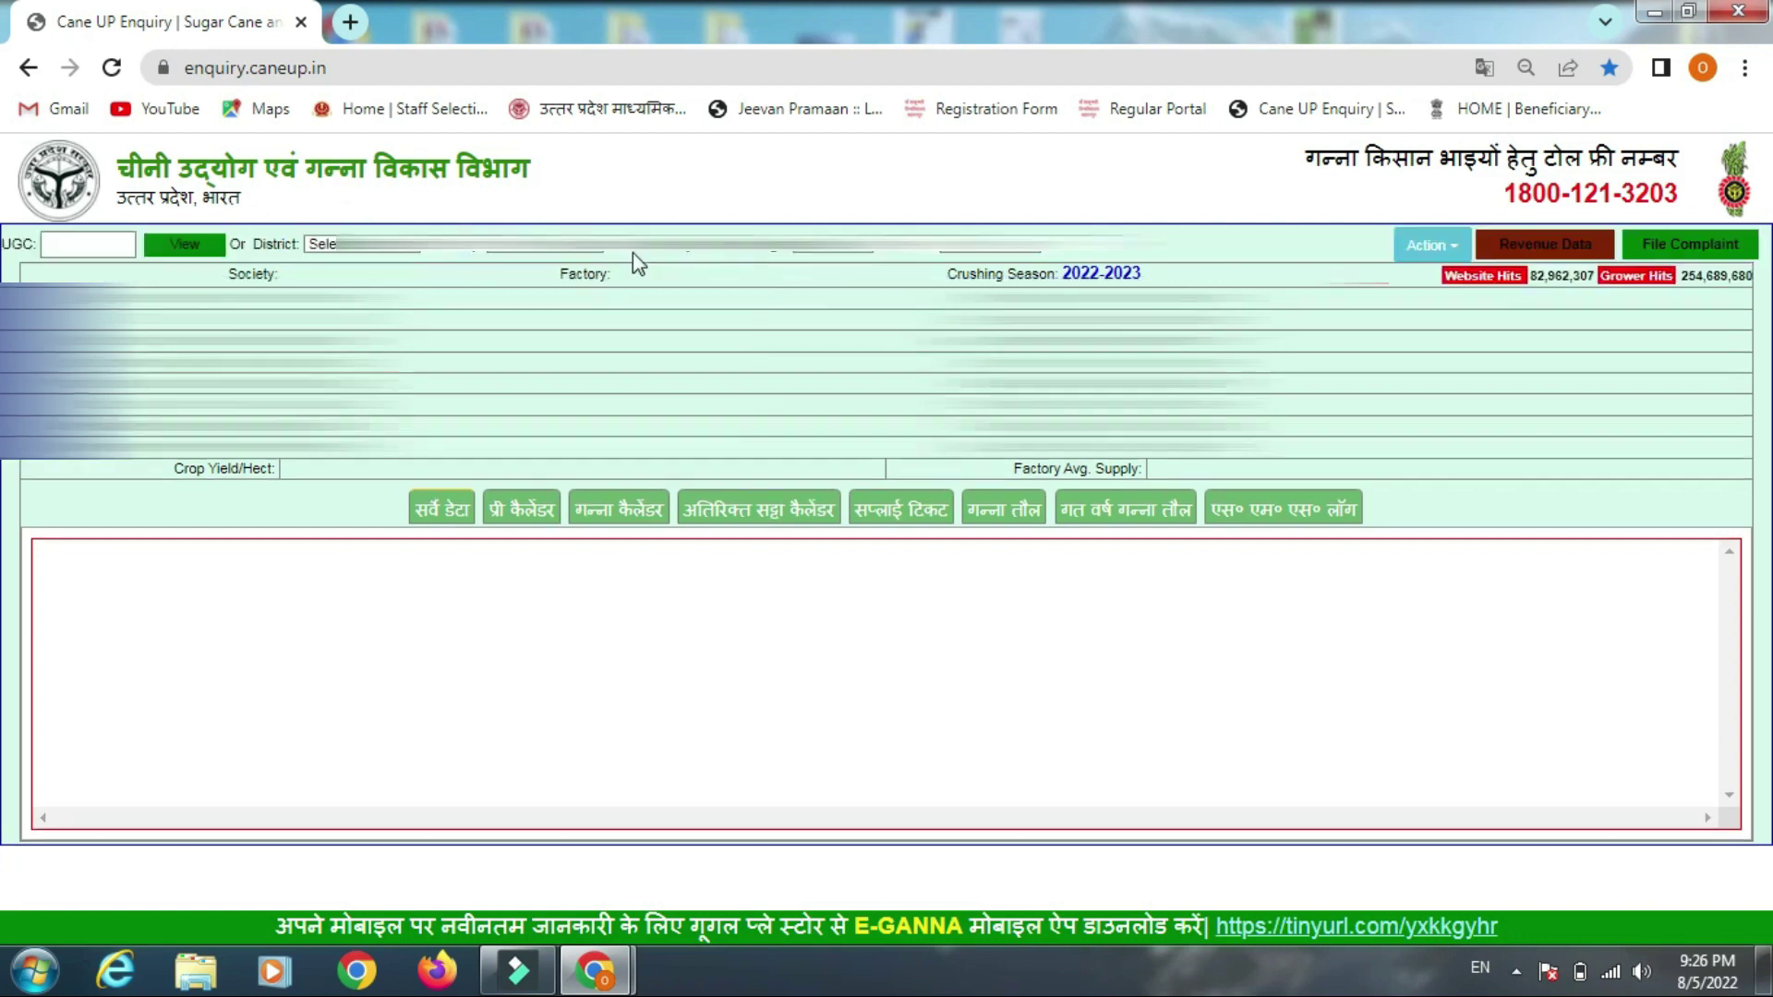
{"action": "left_click", "coordinate": [405, 245]}
{"action": "left_click", "coordinate": [405, 280]}
{"action": "left_click", "coordinate": [580, 244]}
{"action": "left_click", "coordinate": [580, 277]}
Select village SHEKHPURA and pick the grower from the grower list
{"action": "left_click", "coordinate": [857, 249]}
{"action": "type", "text": "shek"}
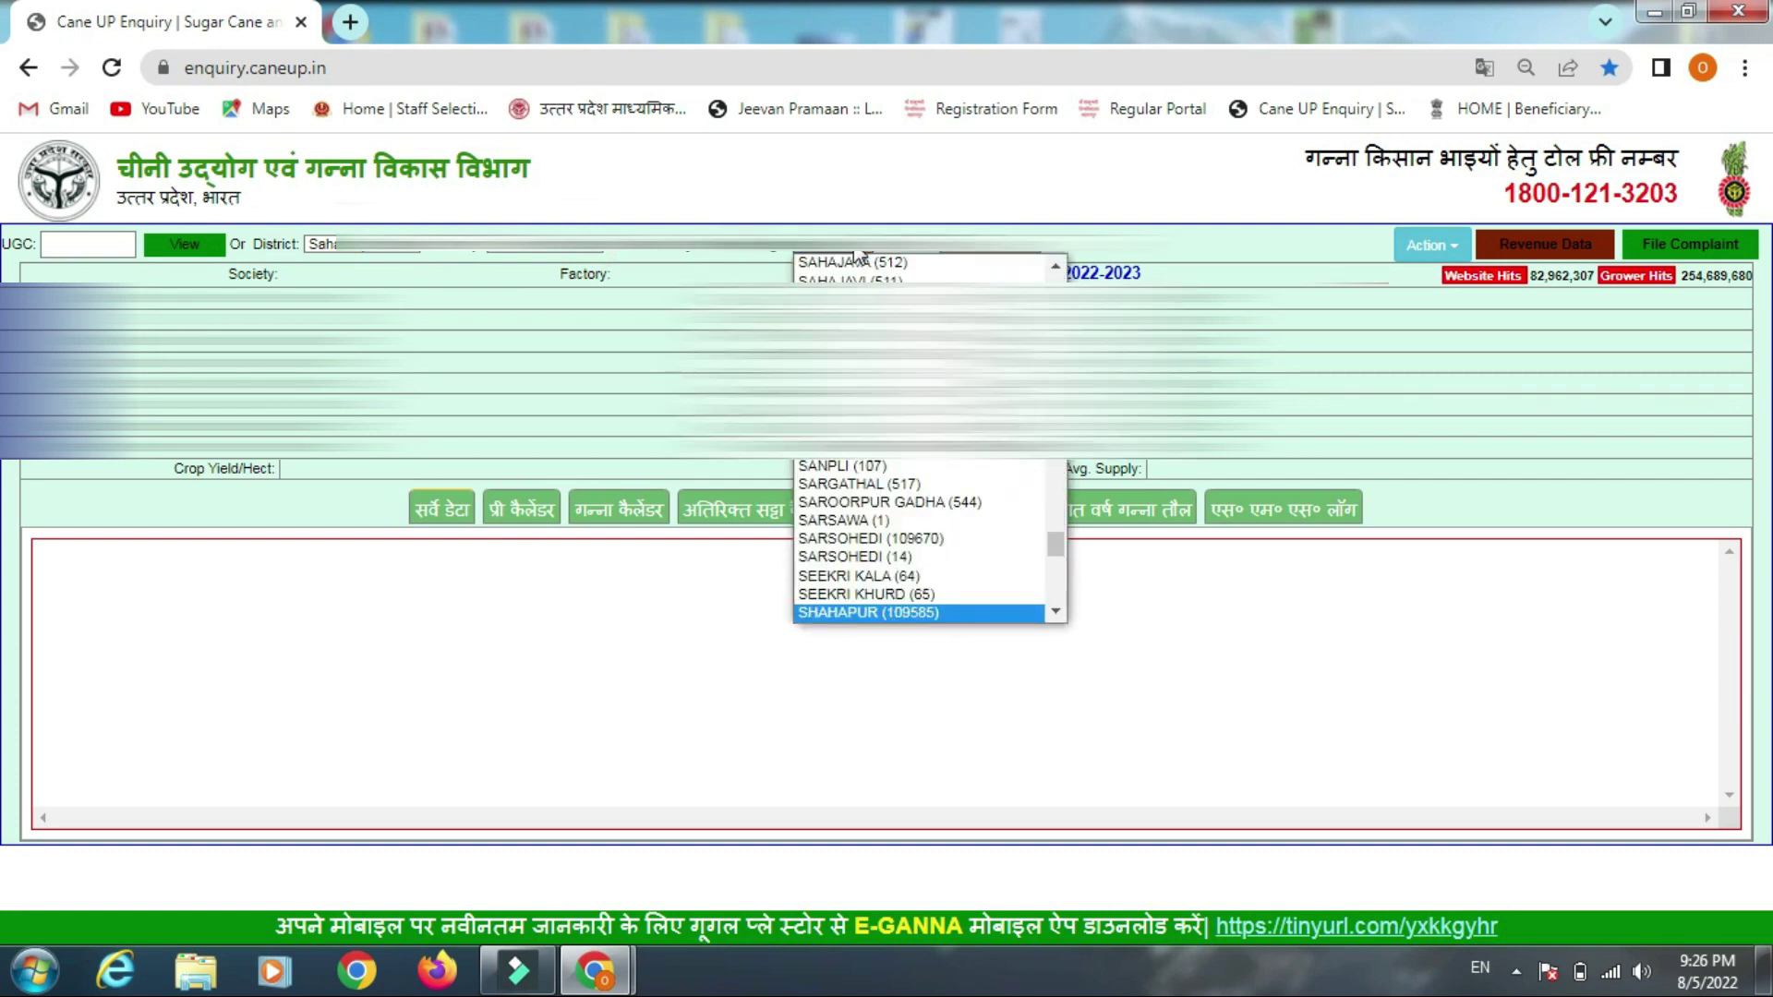
{"action": "key", "text": "Return"}
{"action": "left_click", "coordinate": [1028, 250]}
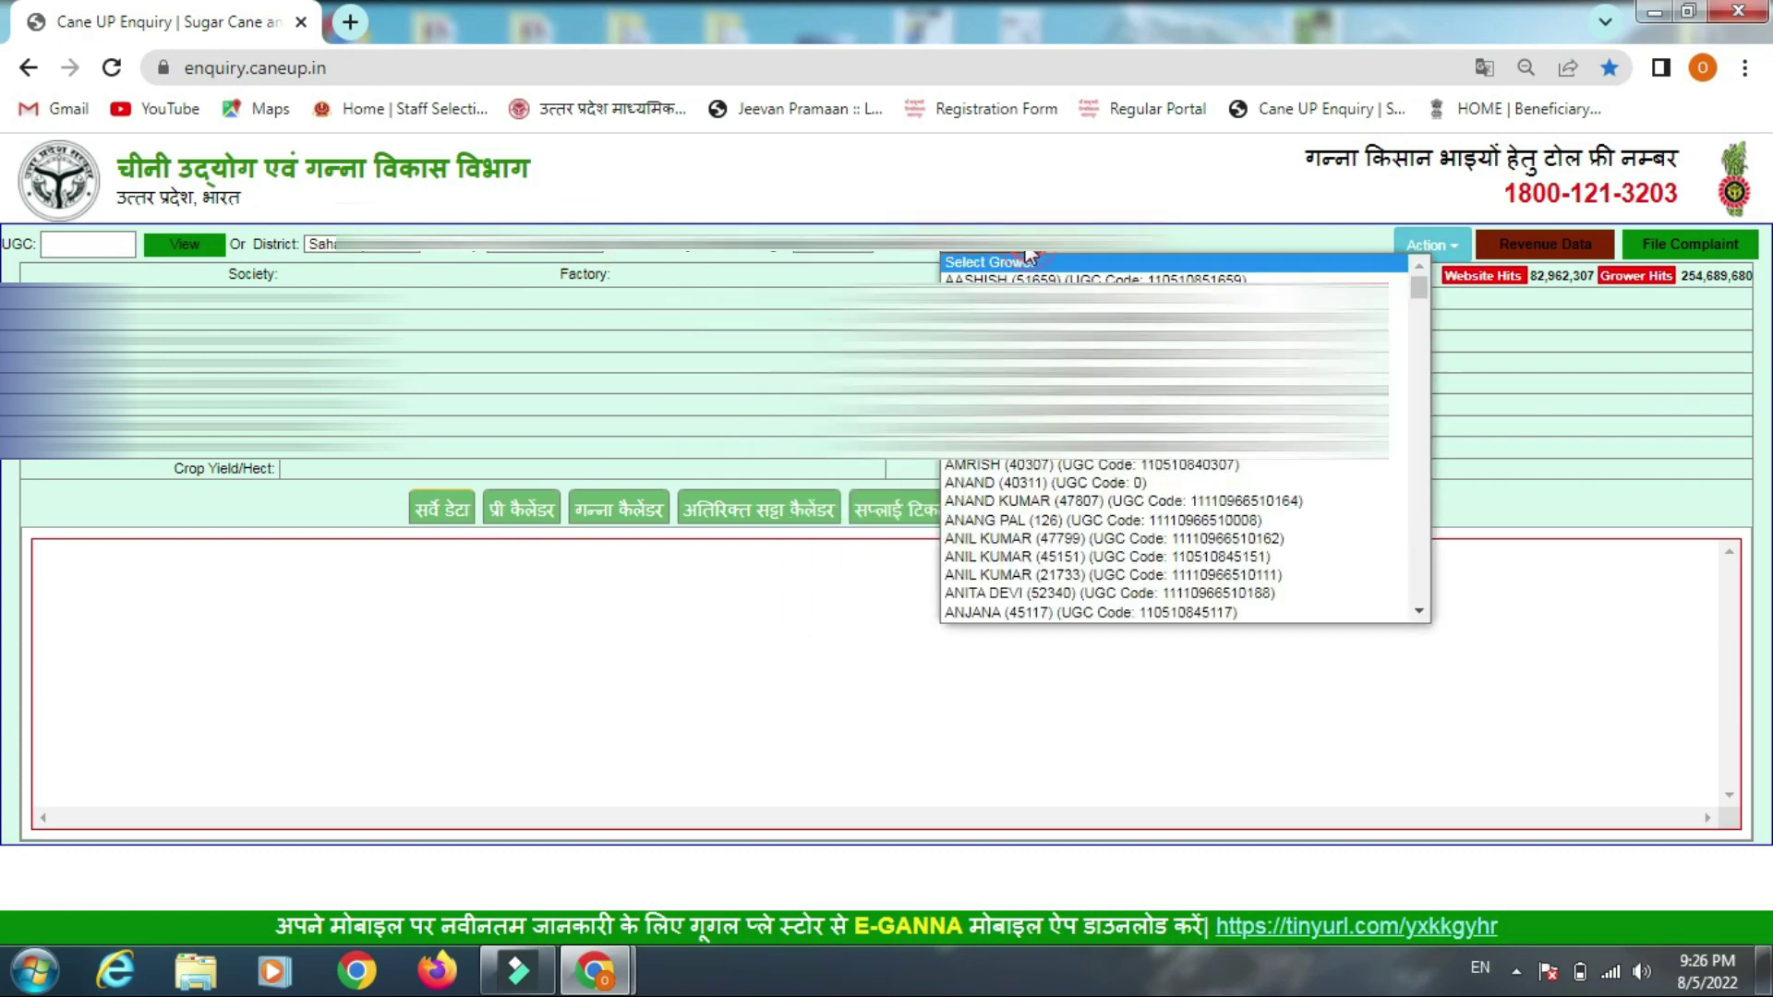
{"action": "type", "text": "b"}
{"action": "scroll", "coordinate": [1023, 503], "scroll_direction": "down", "scroll_amount": 6}
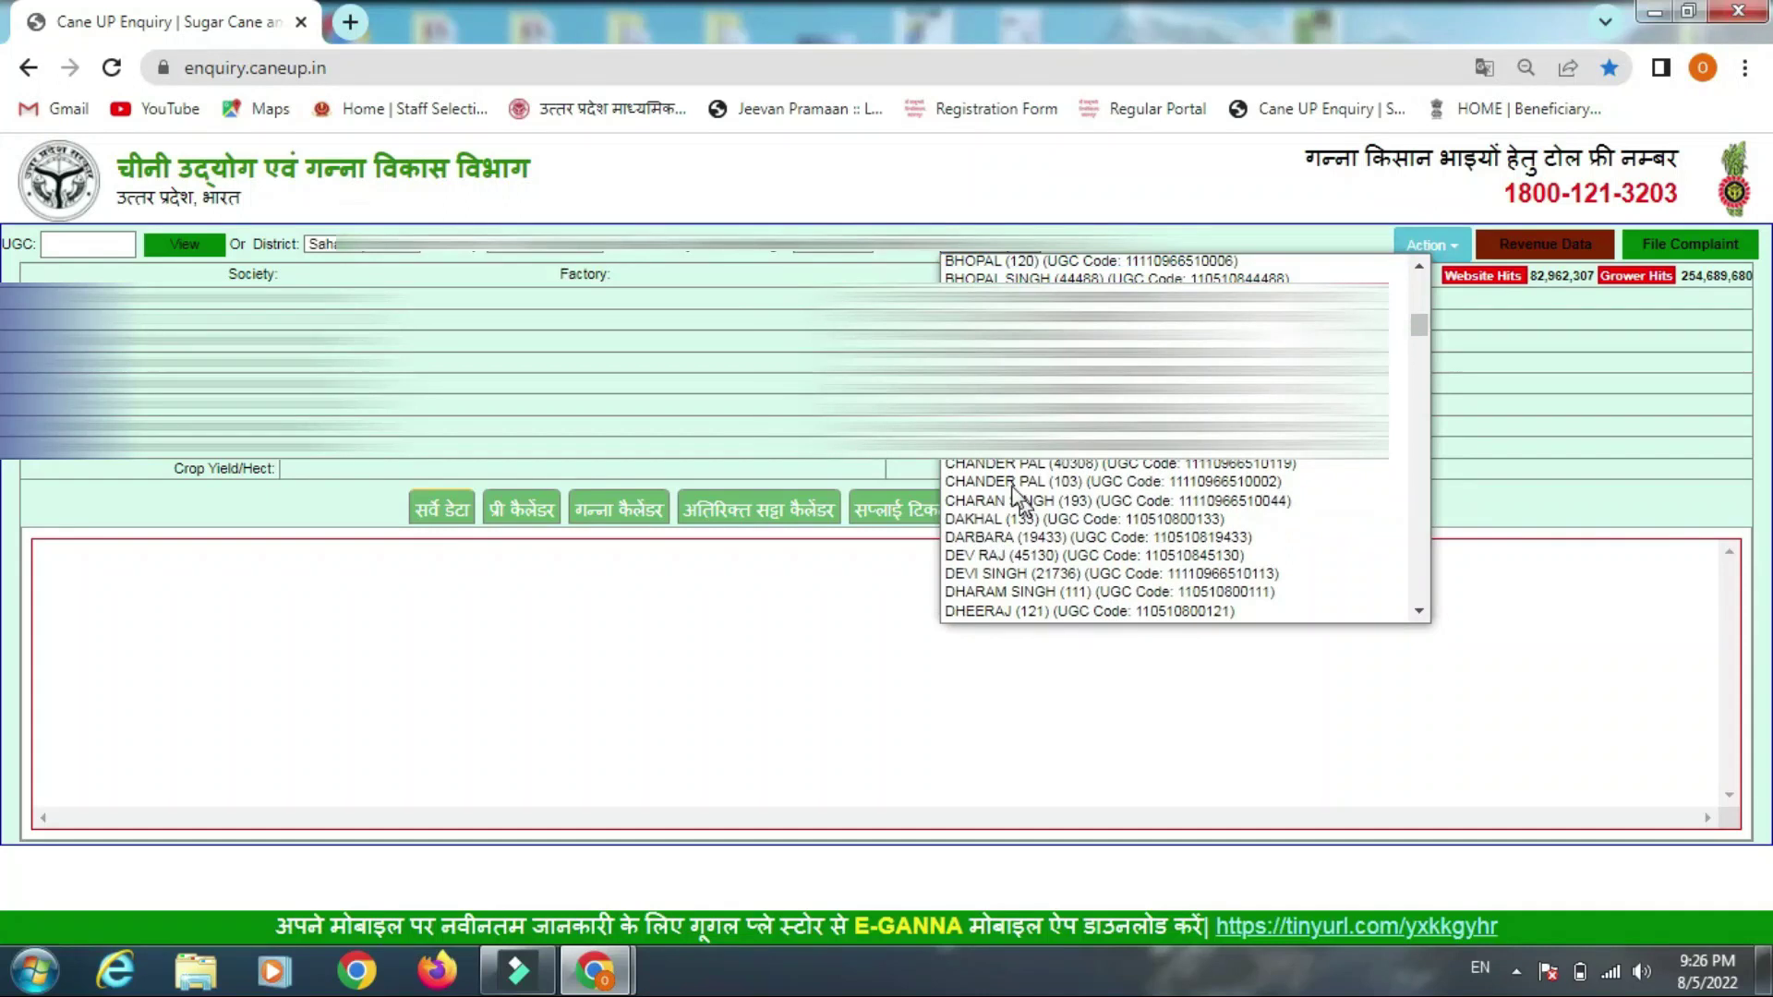
{"action": "left_click", "coordinate": [1025, 372]}
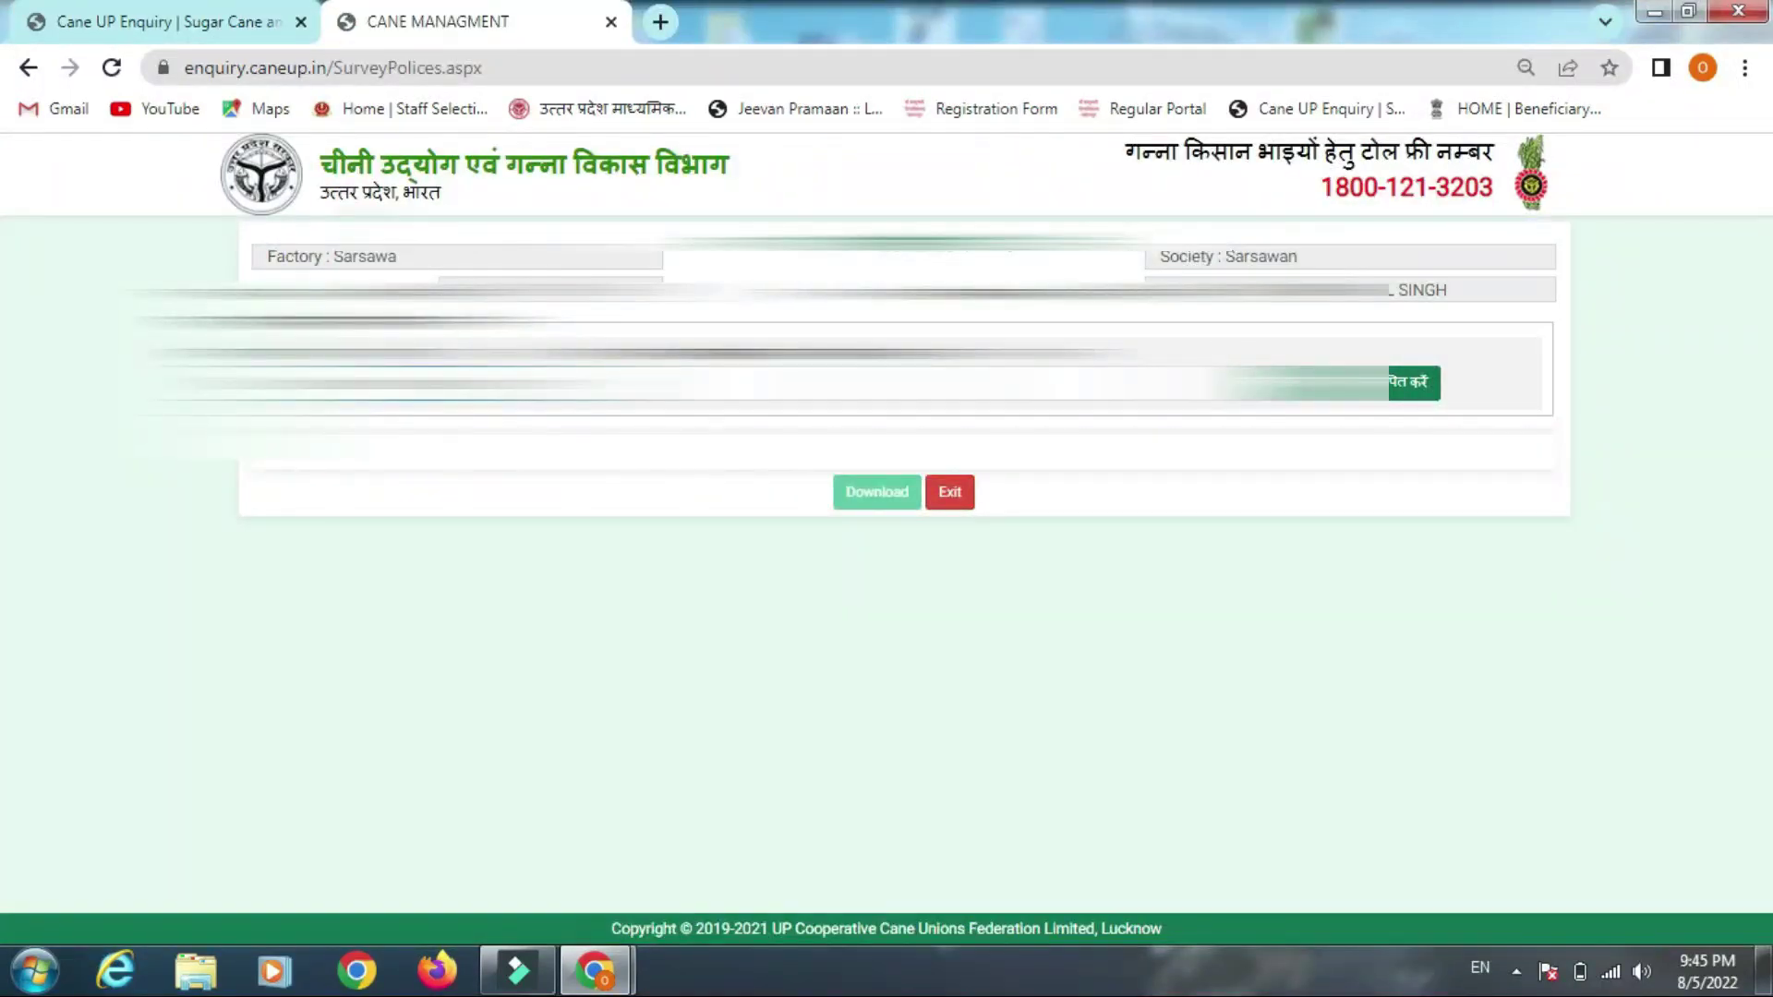
Back on the declaration page, verify the grower's mobile number to load the land details
{"action": "left_click", "coordinate": [949, 491]}
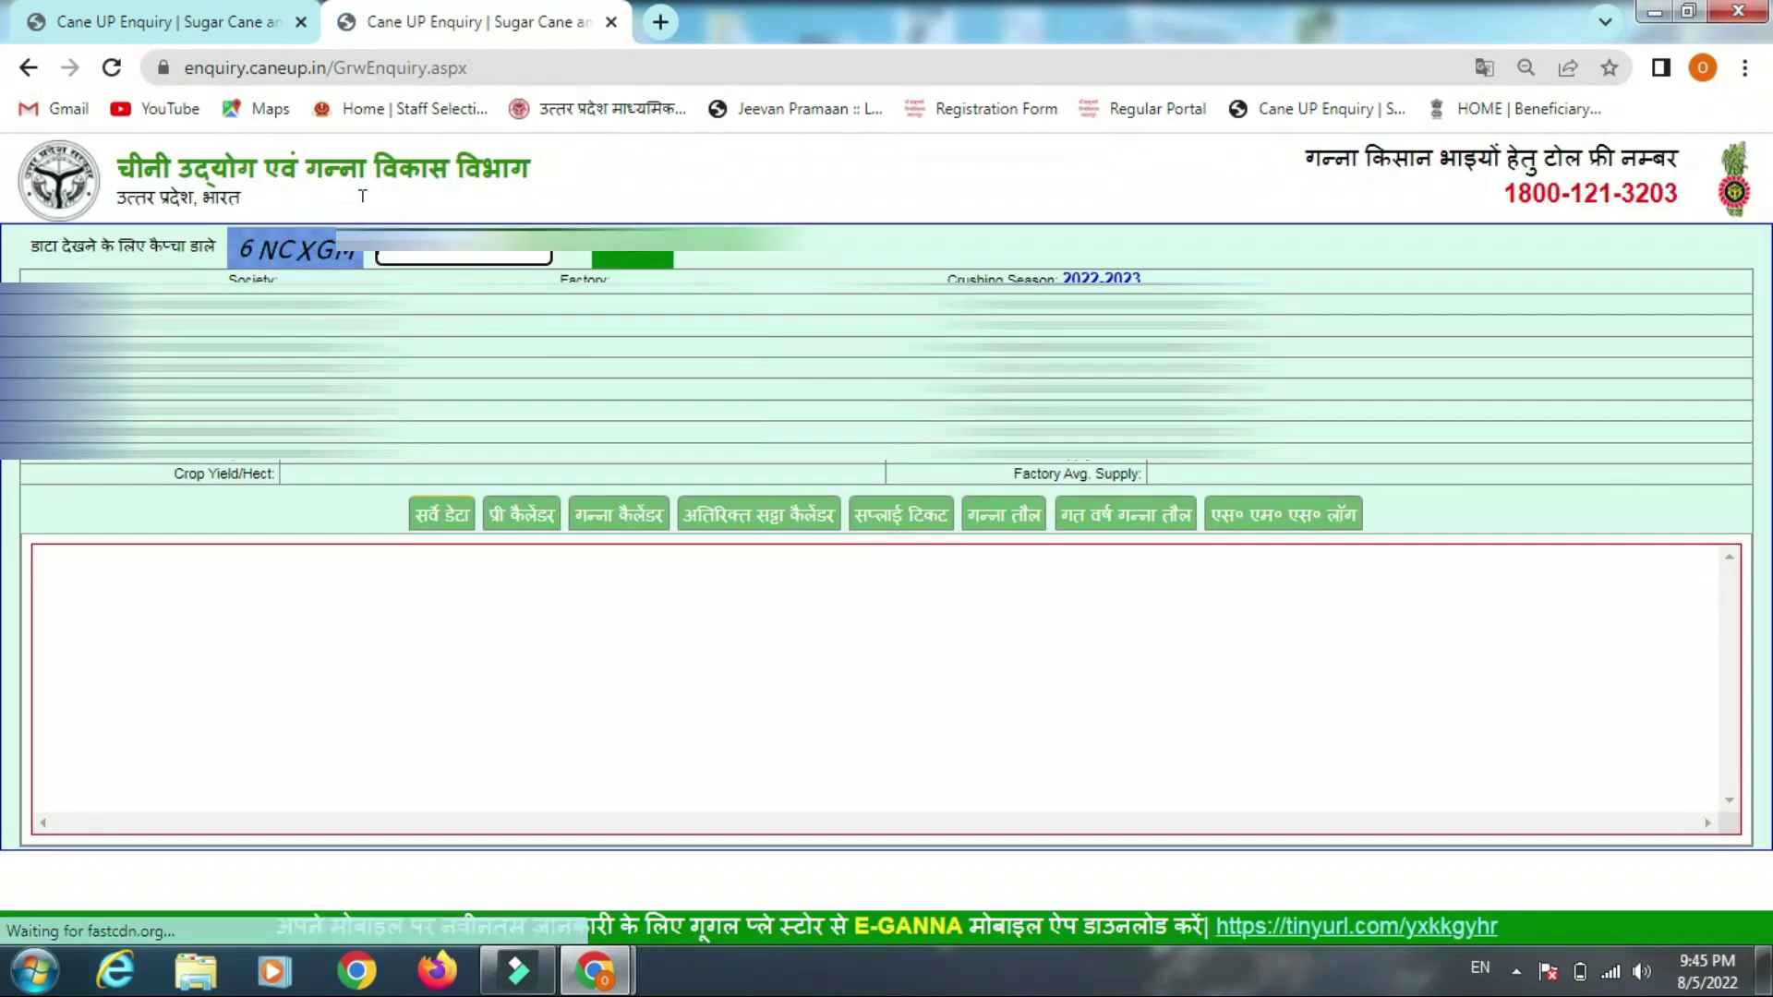
{"action": "left_click", "coordinate": [245, 30]}
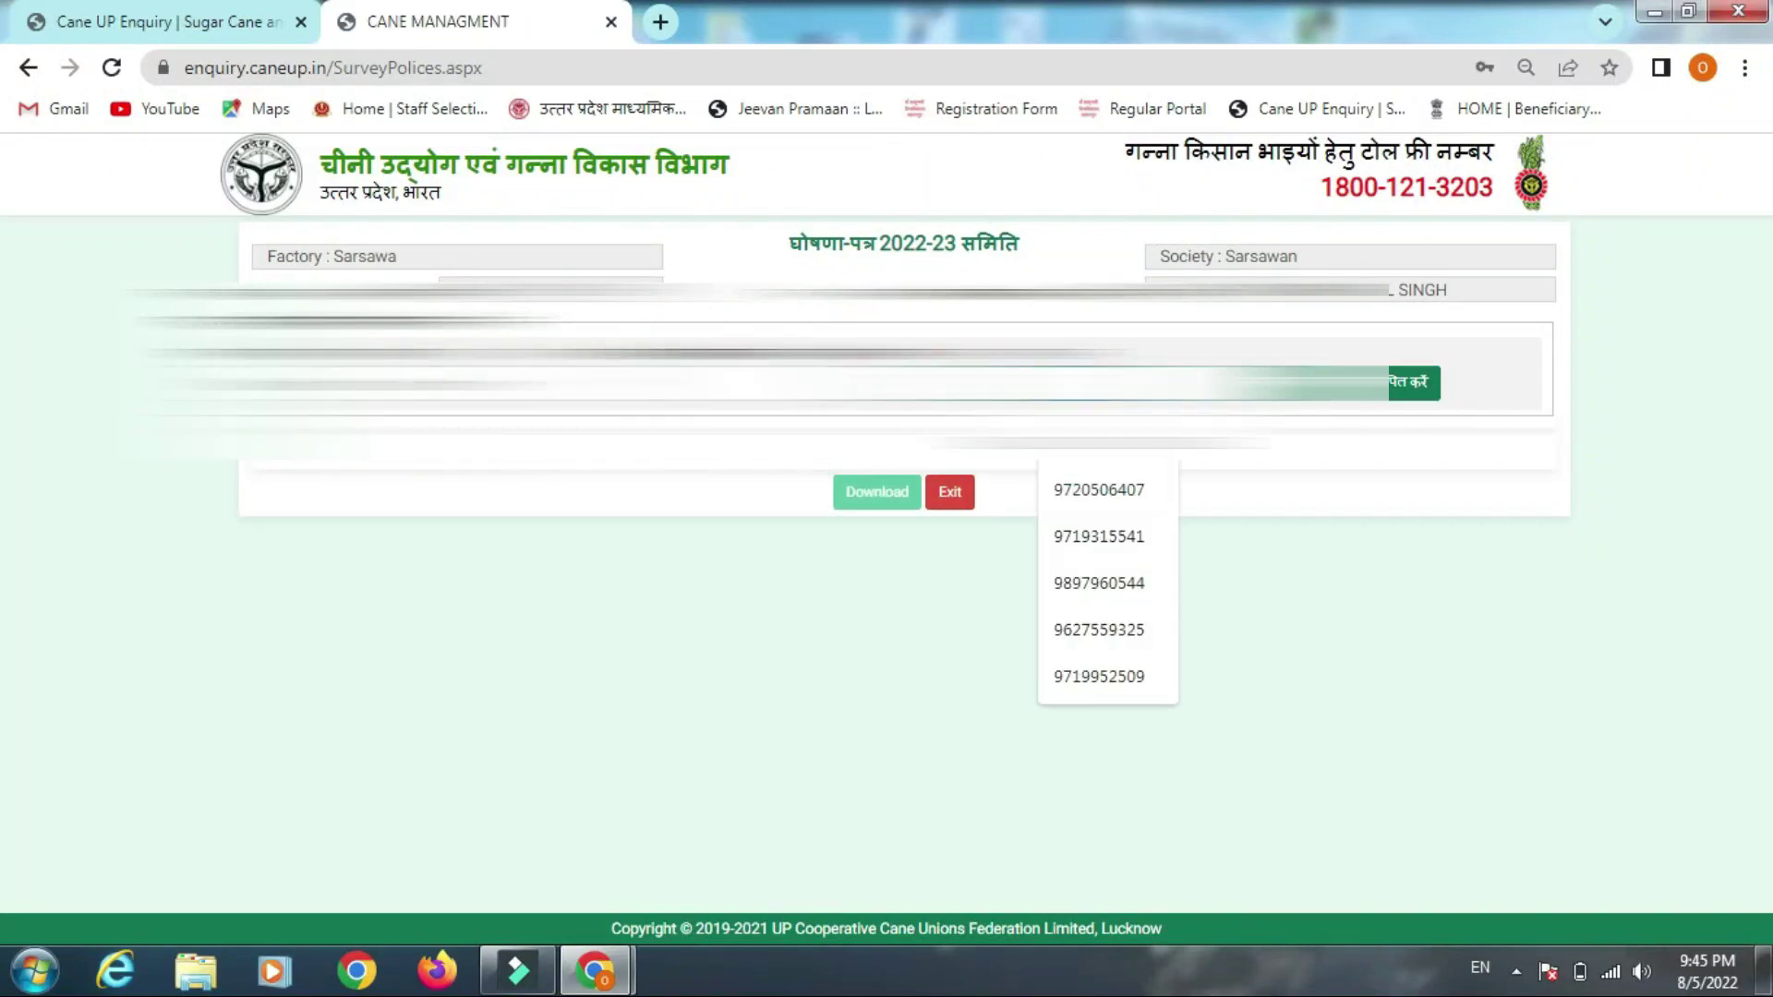
{"action": "type", "text": "97193"}
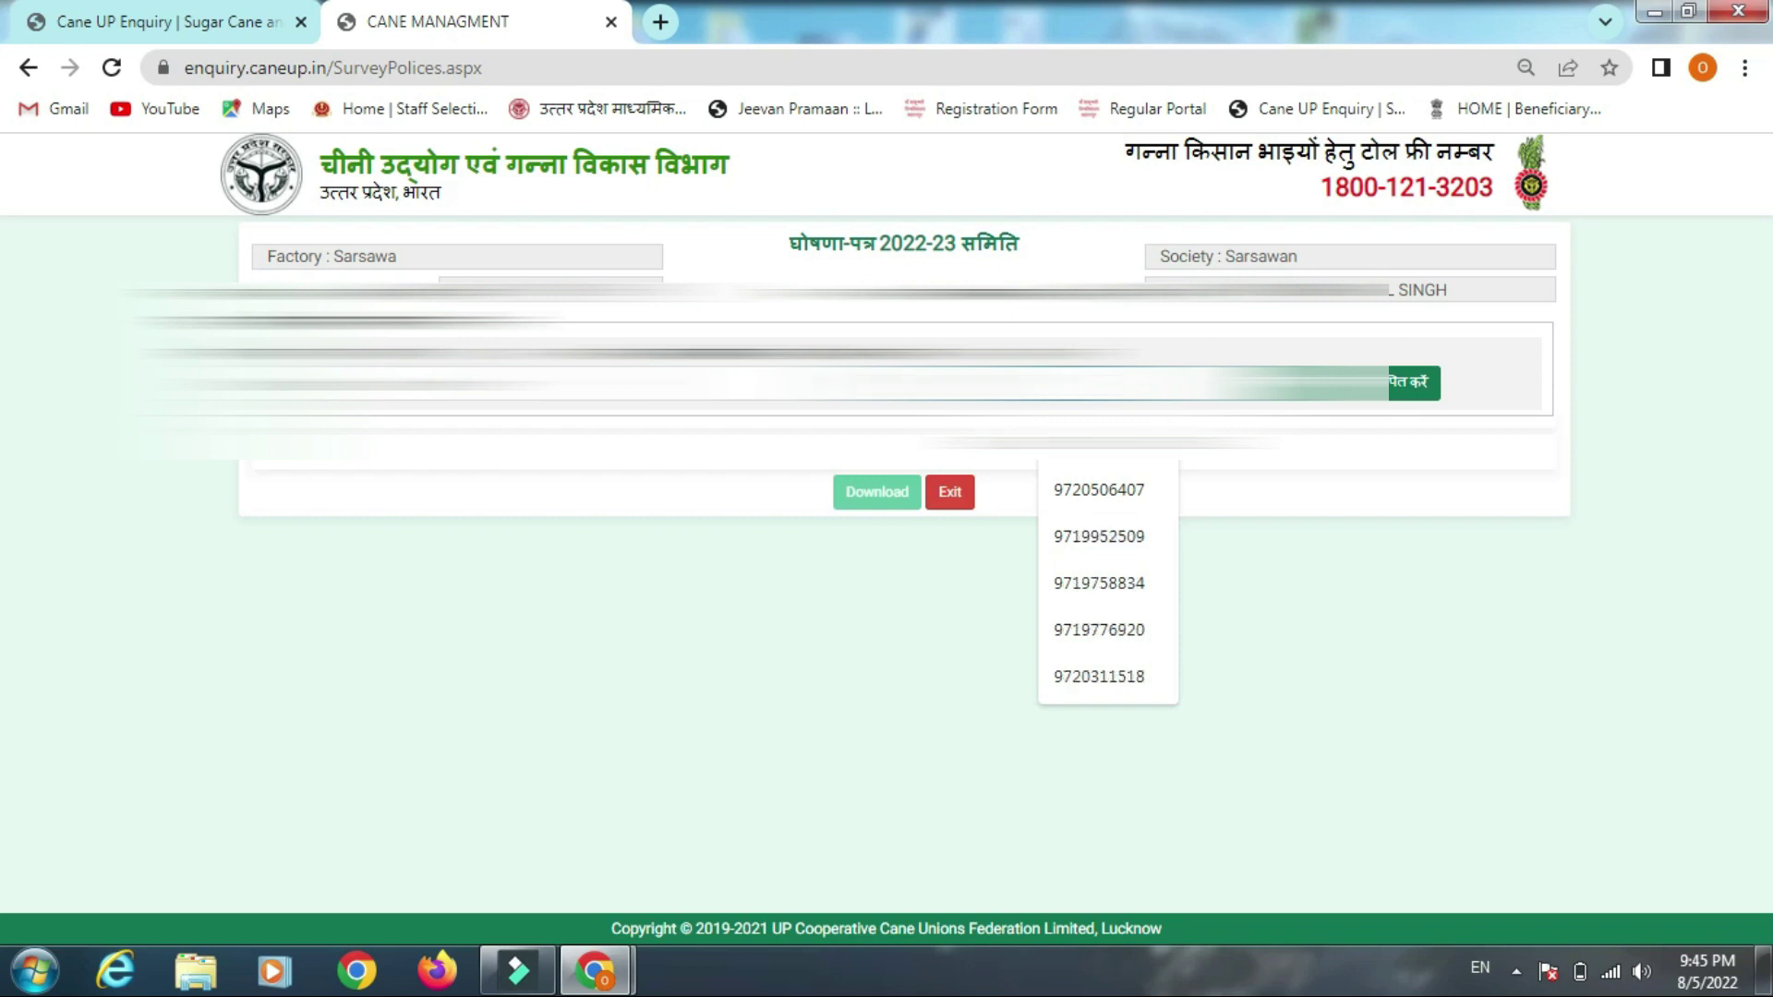
{"action": "left_click", "coordinate": [1413, 383]}
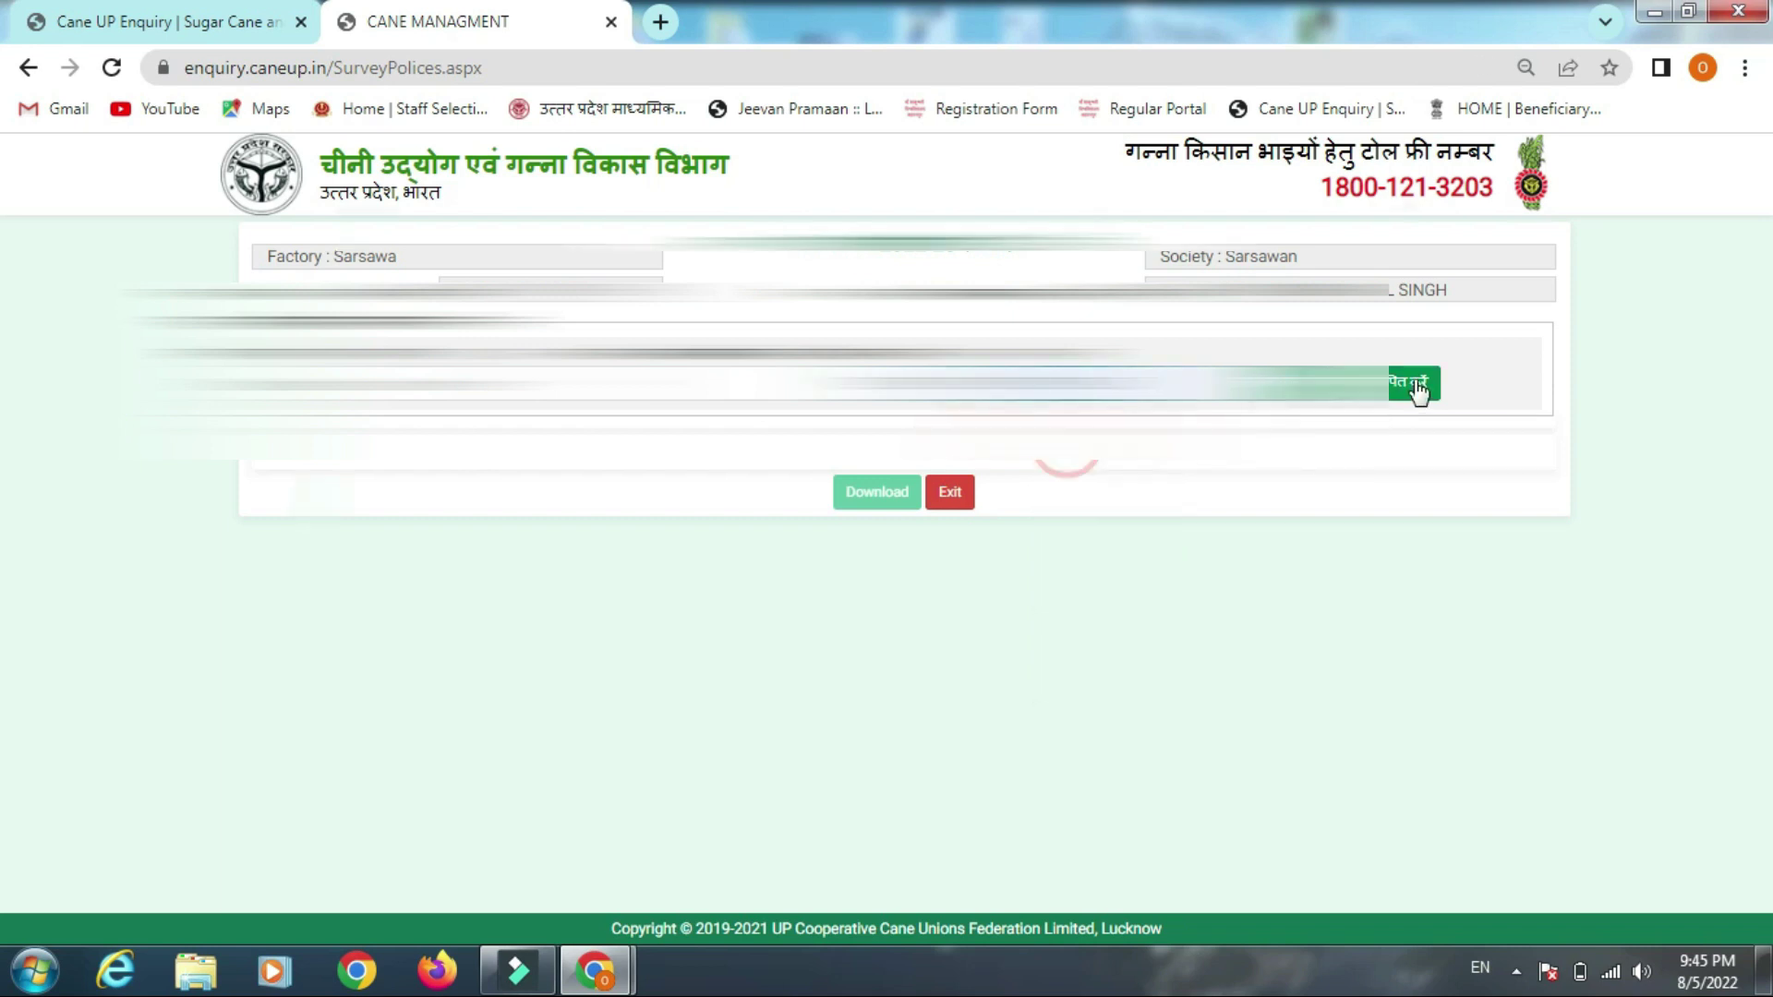
{"action": "scroll", "coordinate": [313, 820], "scroll_direction": "down", "scroll_amount": 1}
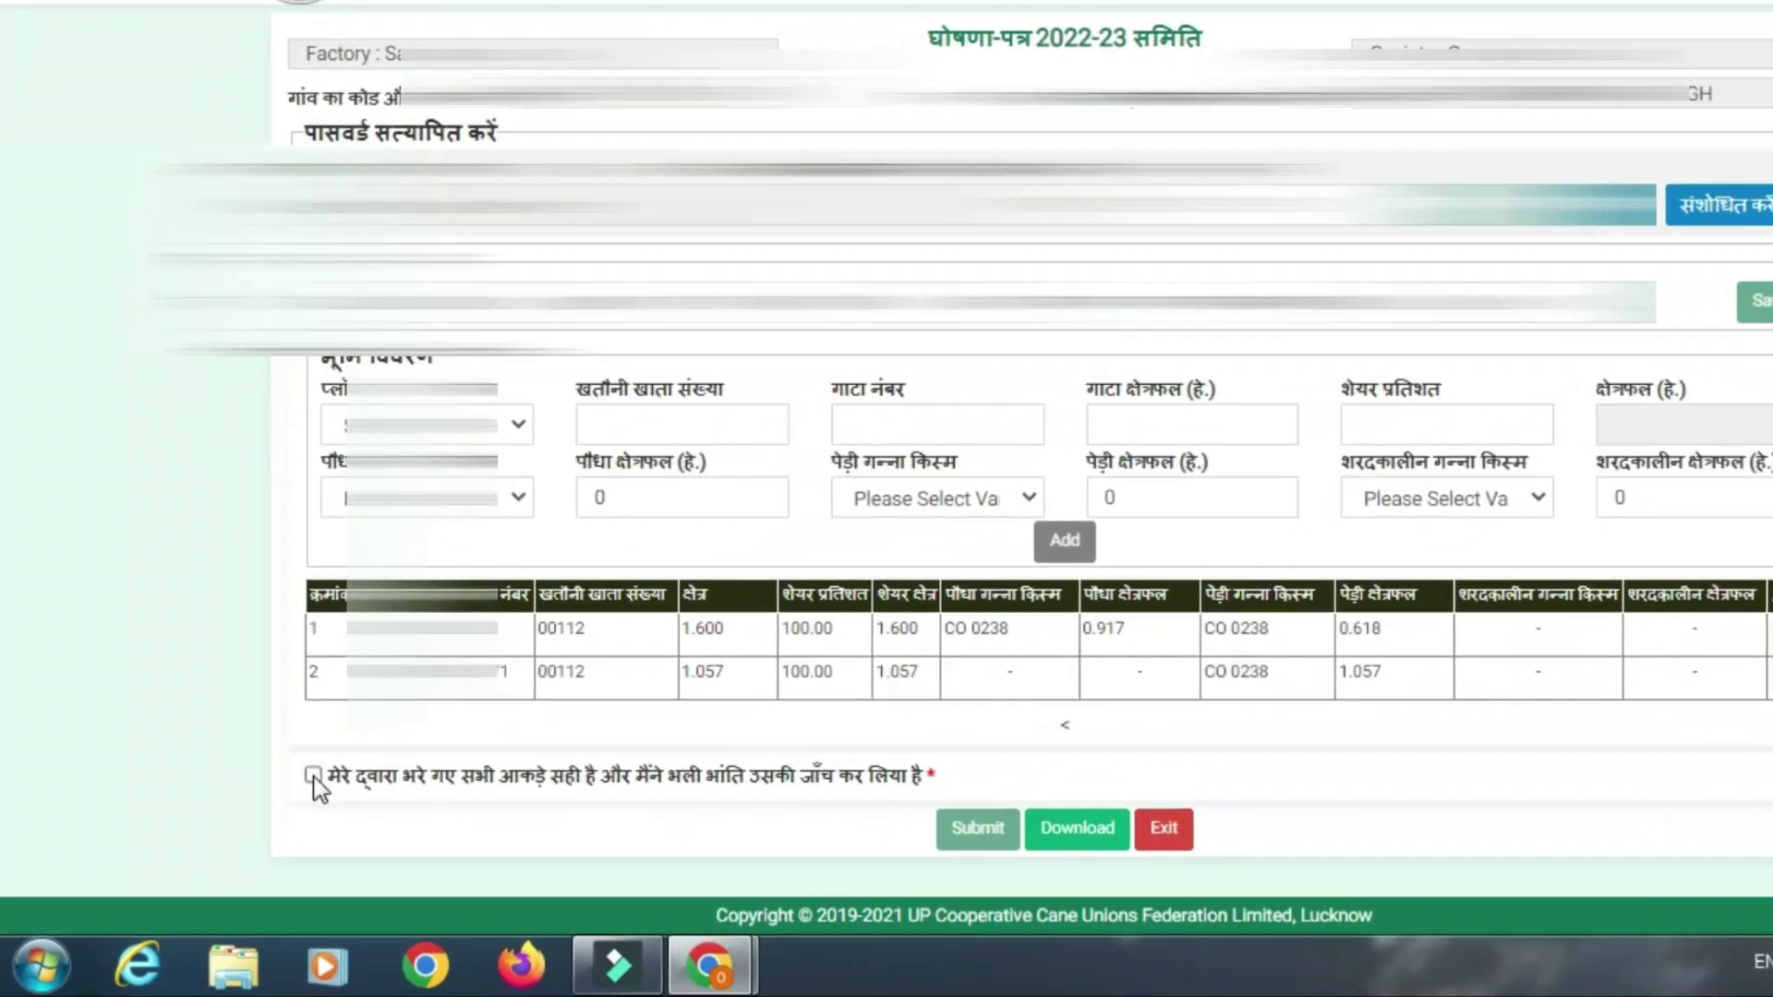
{"action": "left_click", "coordinate": [313, 776]}
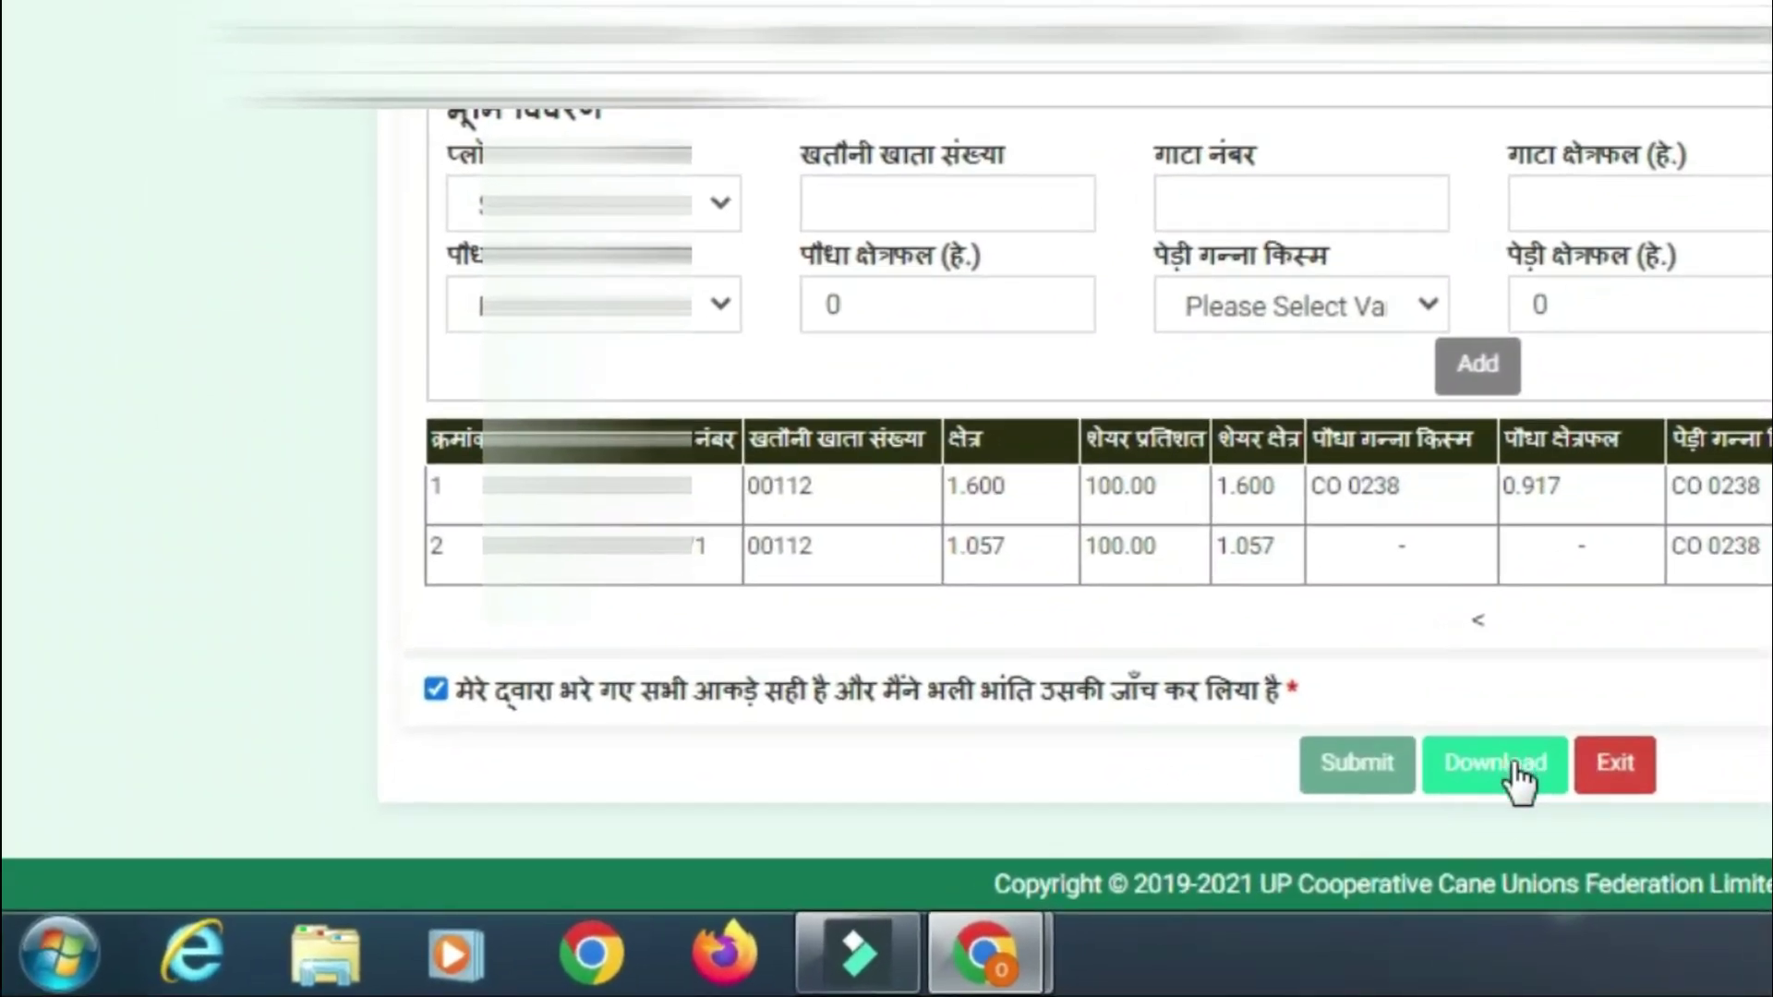
{"action": "left_click", "coordinate": [1515, 785]}
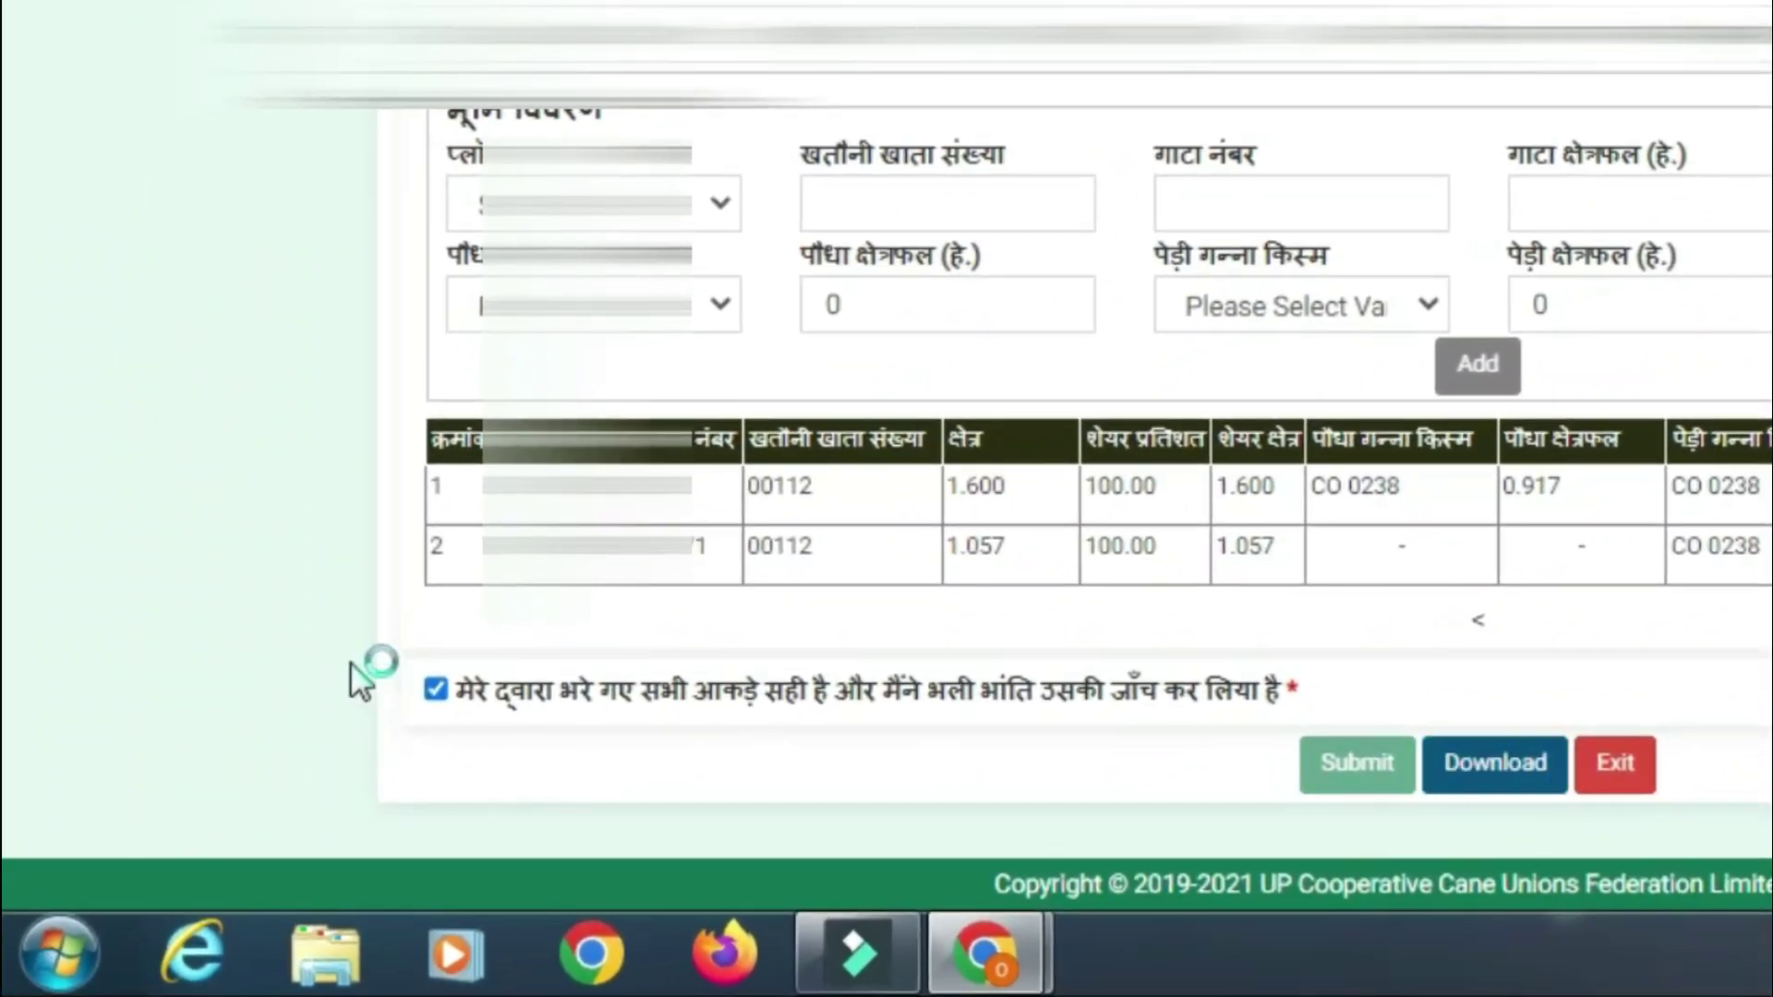
{"action": "left_click", "coordinate": [468, 855]}
{"action": "left_click", "coordinate": [545, 702]}
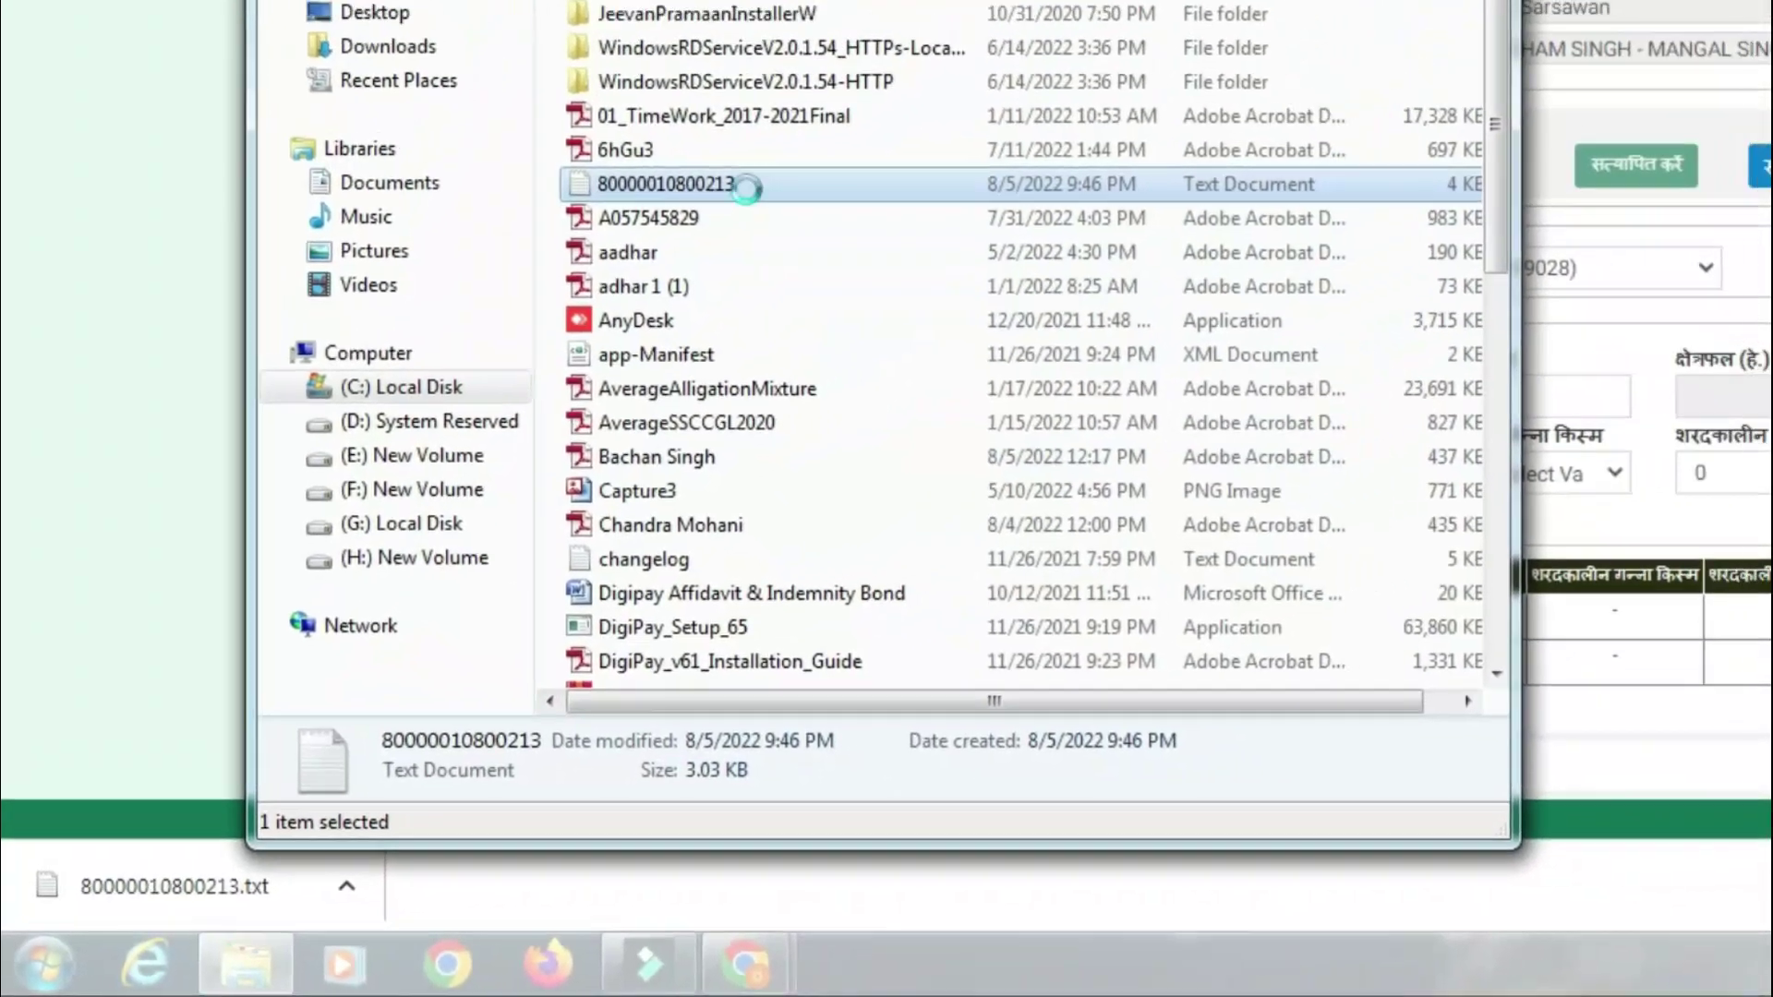
{"action": "right_click", "coordinate": [826, 96]}
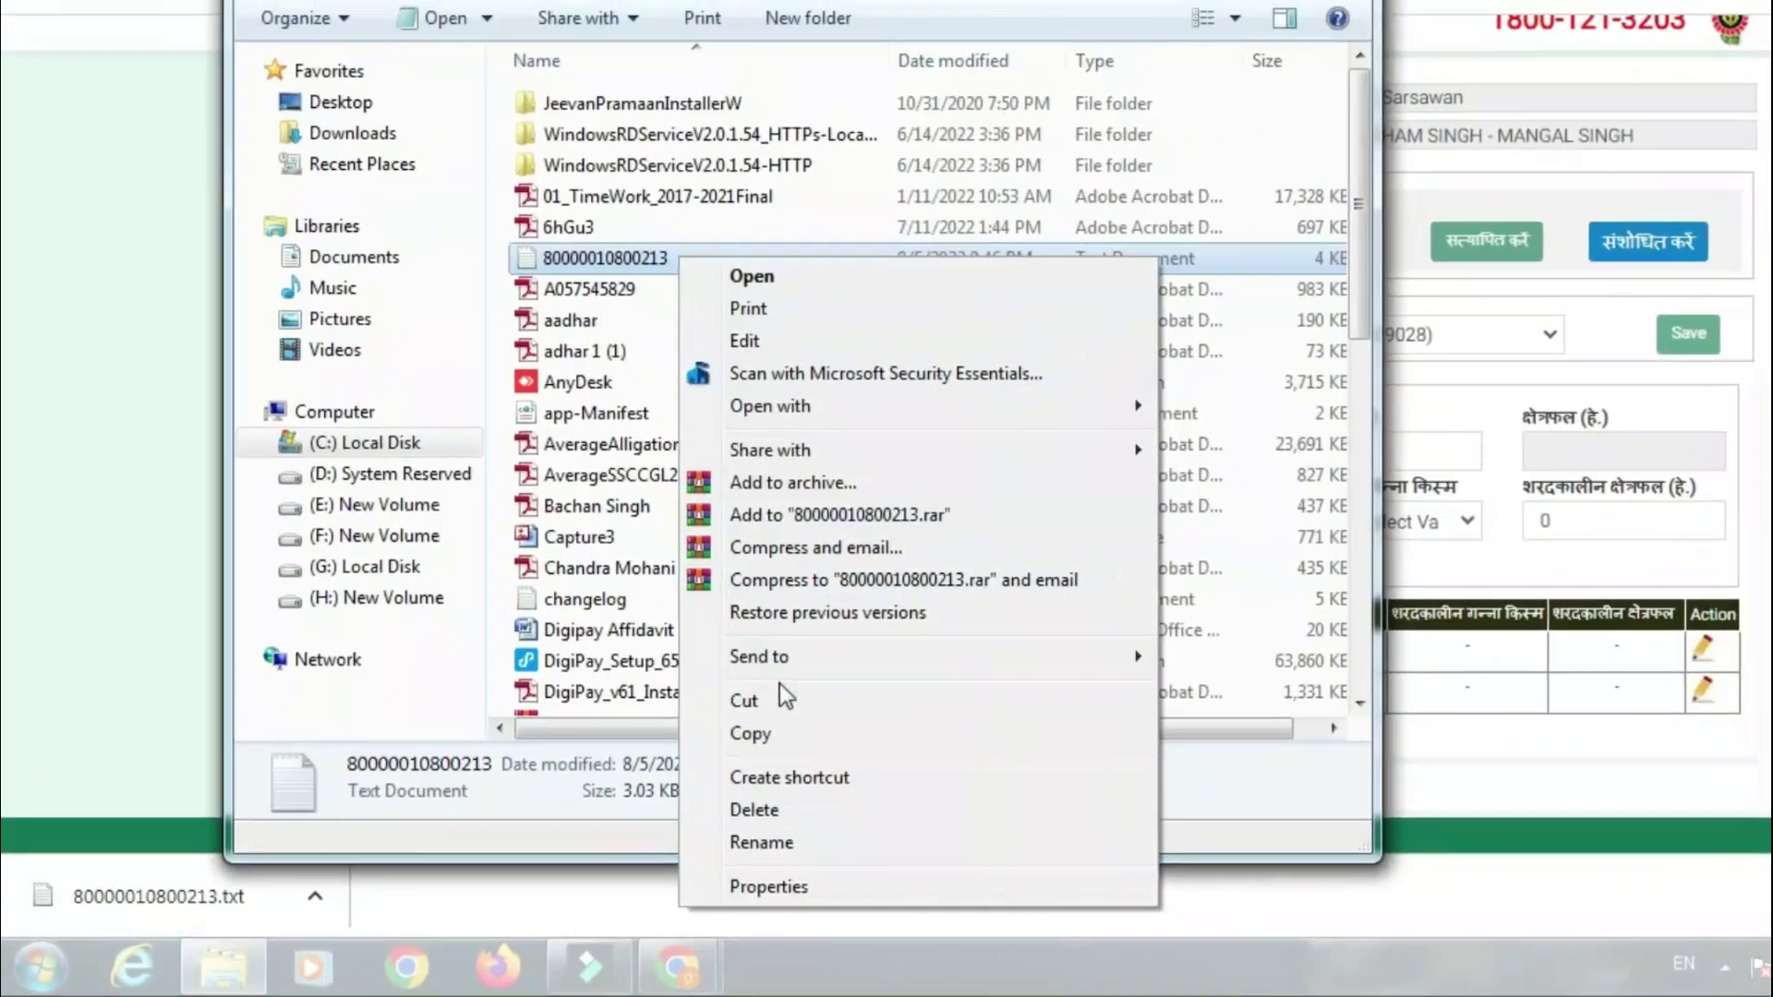
{"action": "left_click", "coordinate": [923, 646]}
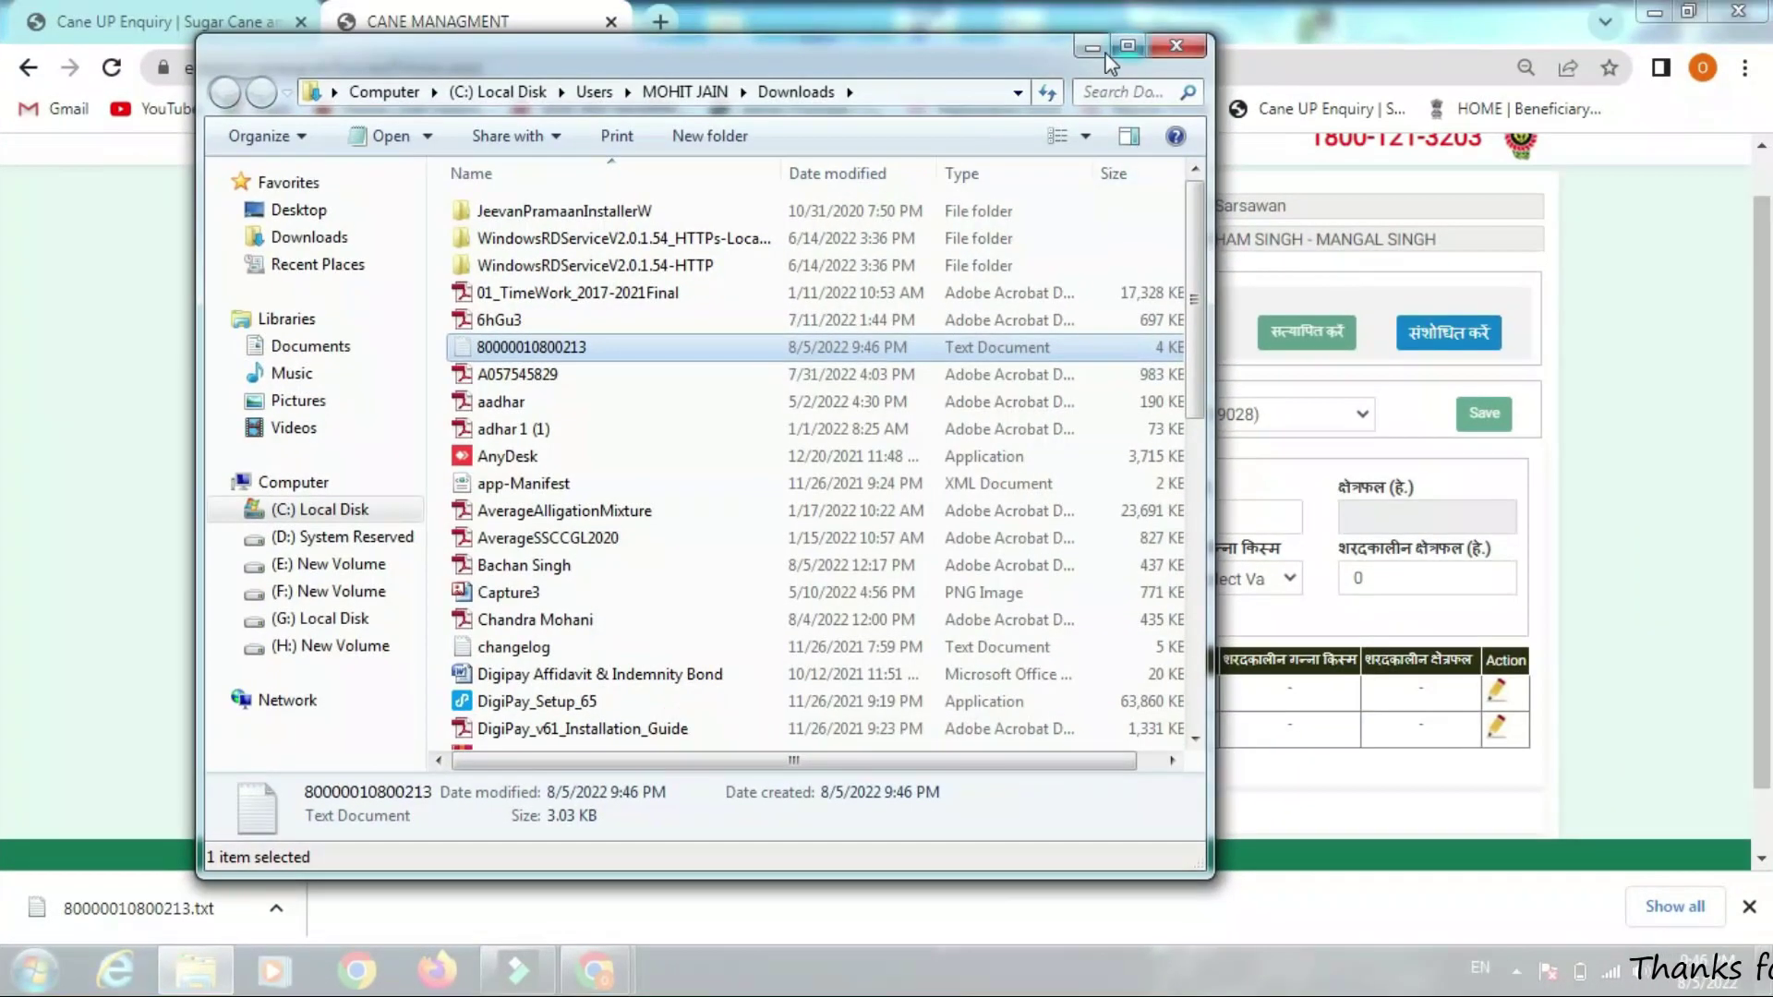
{"action": "left_click", "coordinate": [1099, 48]}
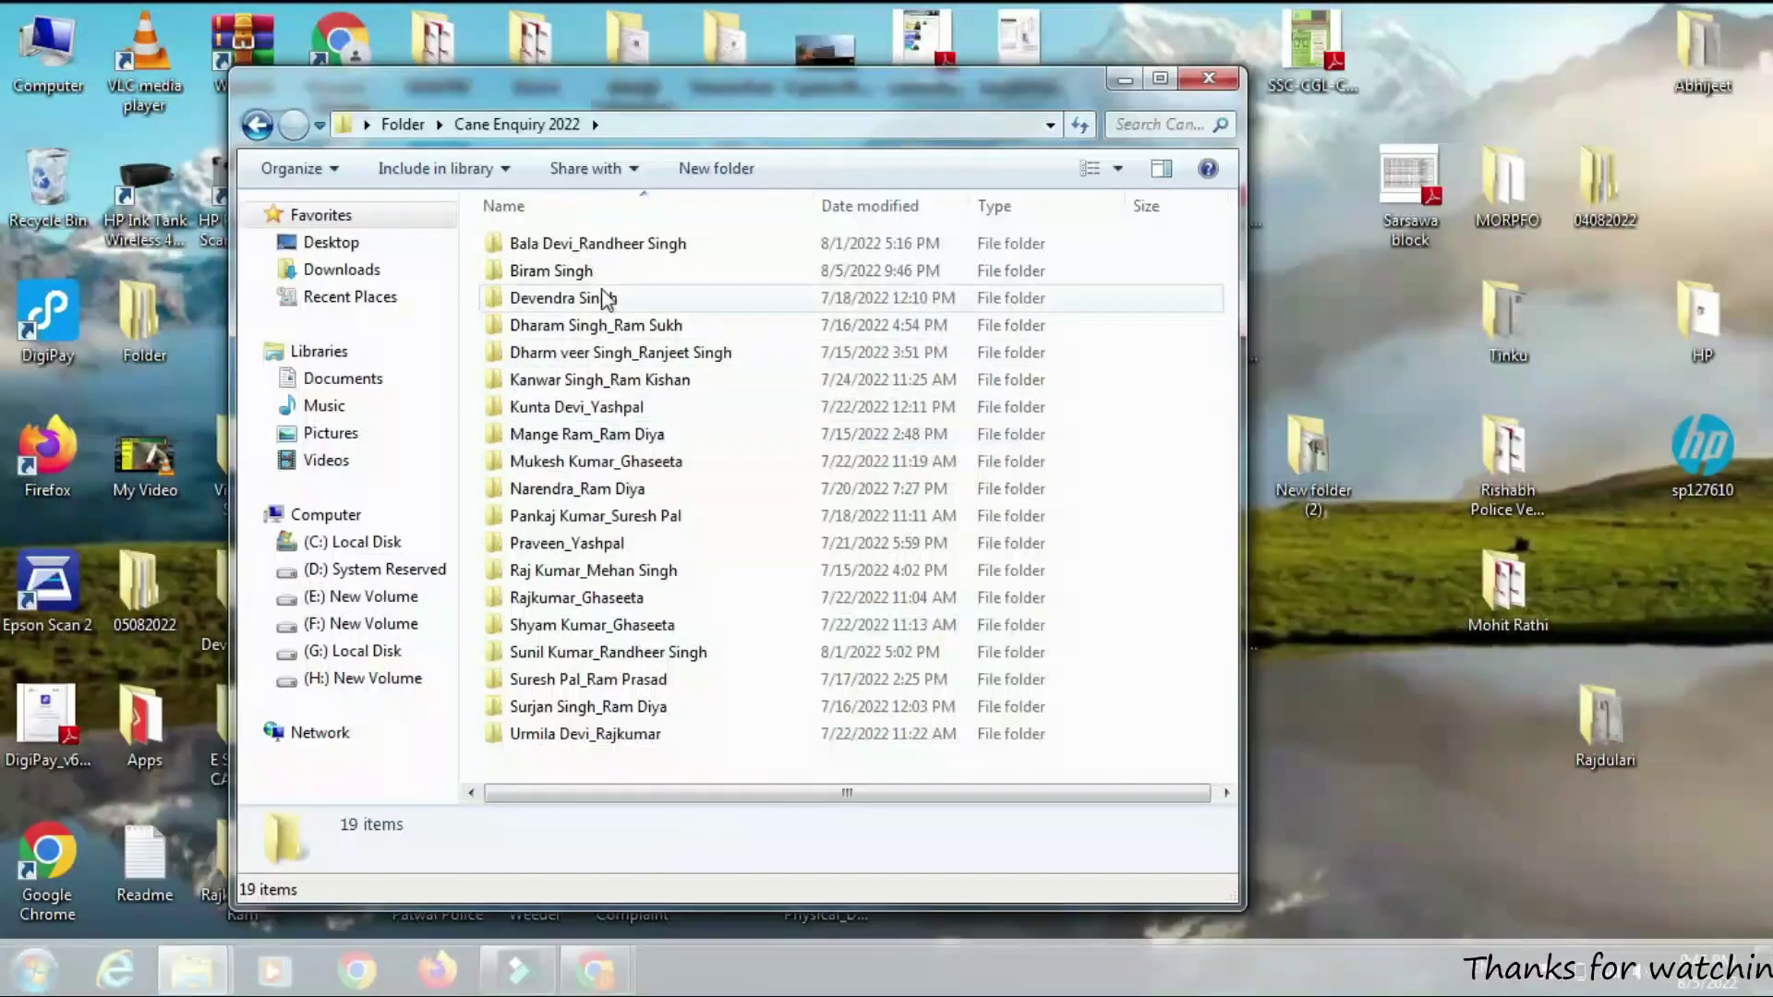
{"action": "left_click", "coordinate": [611, 269]}
{"action": "double_click", "coordinate": [611, 270]}
{"action": "right_click", "coordinate": [596, 300]}
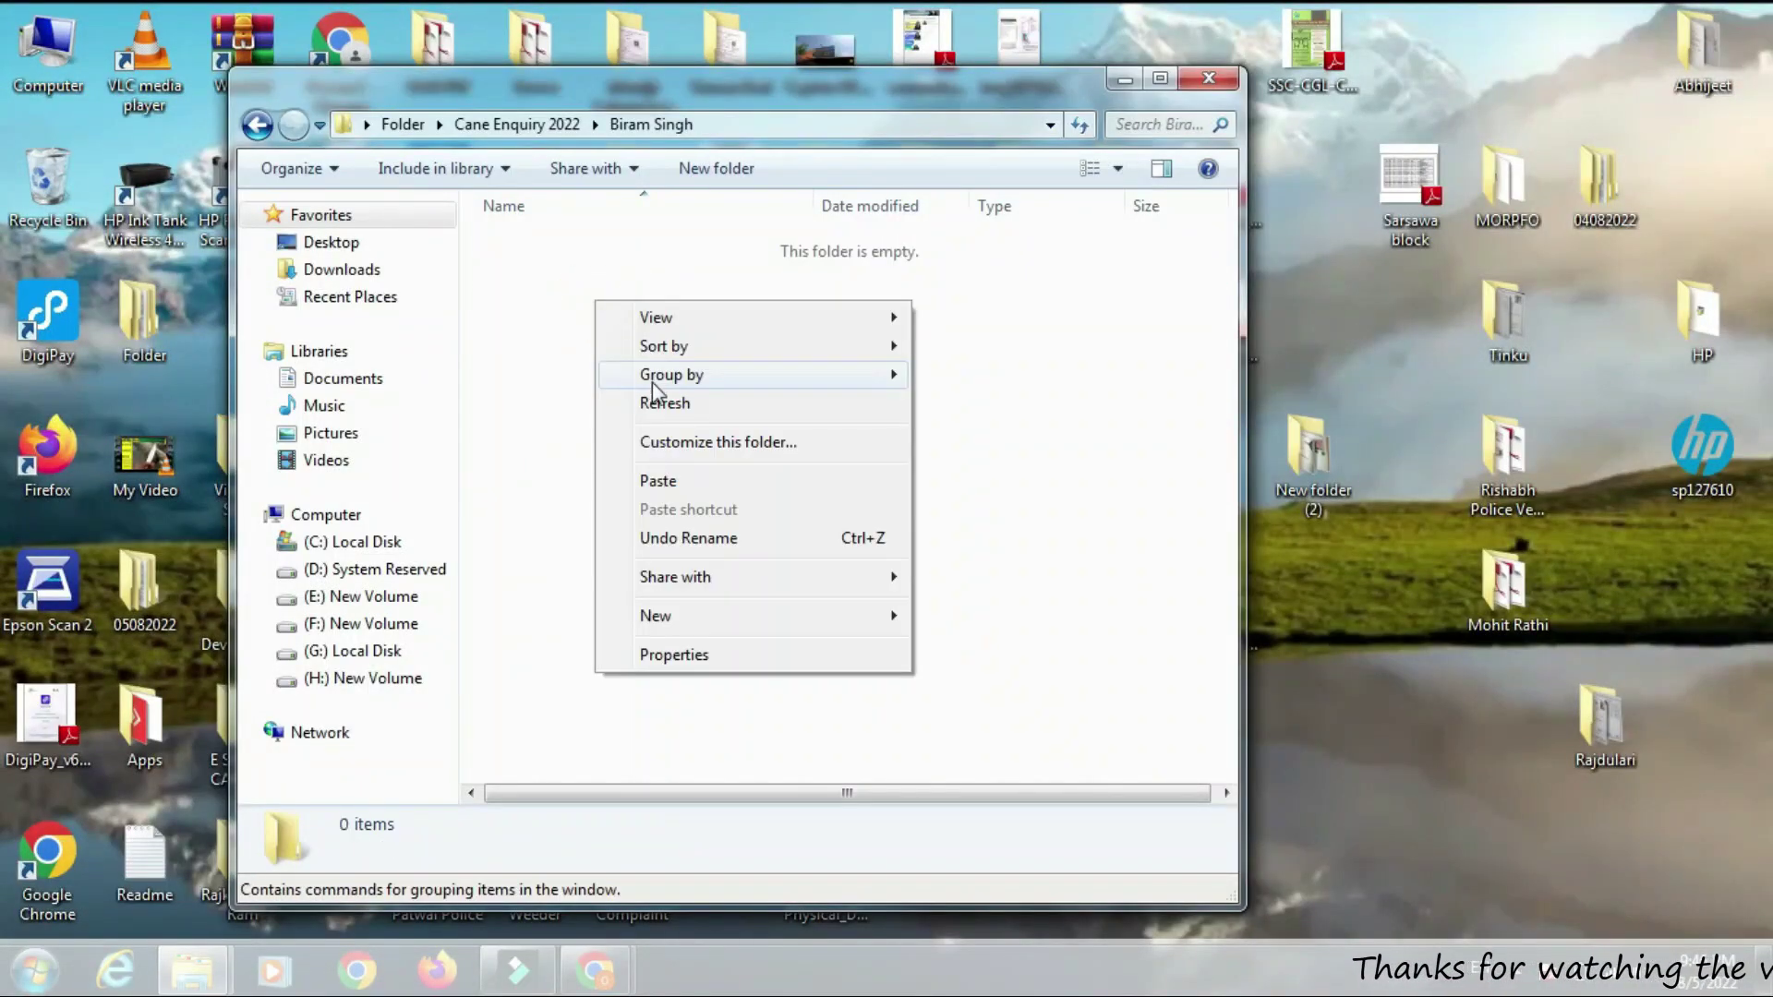
{"action": "left_click", "coordinate": [703, 482]}
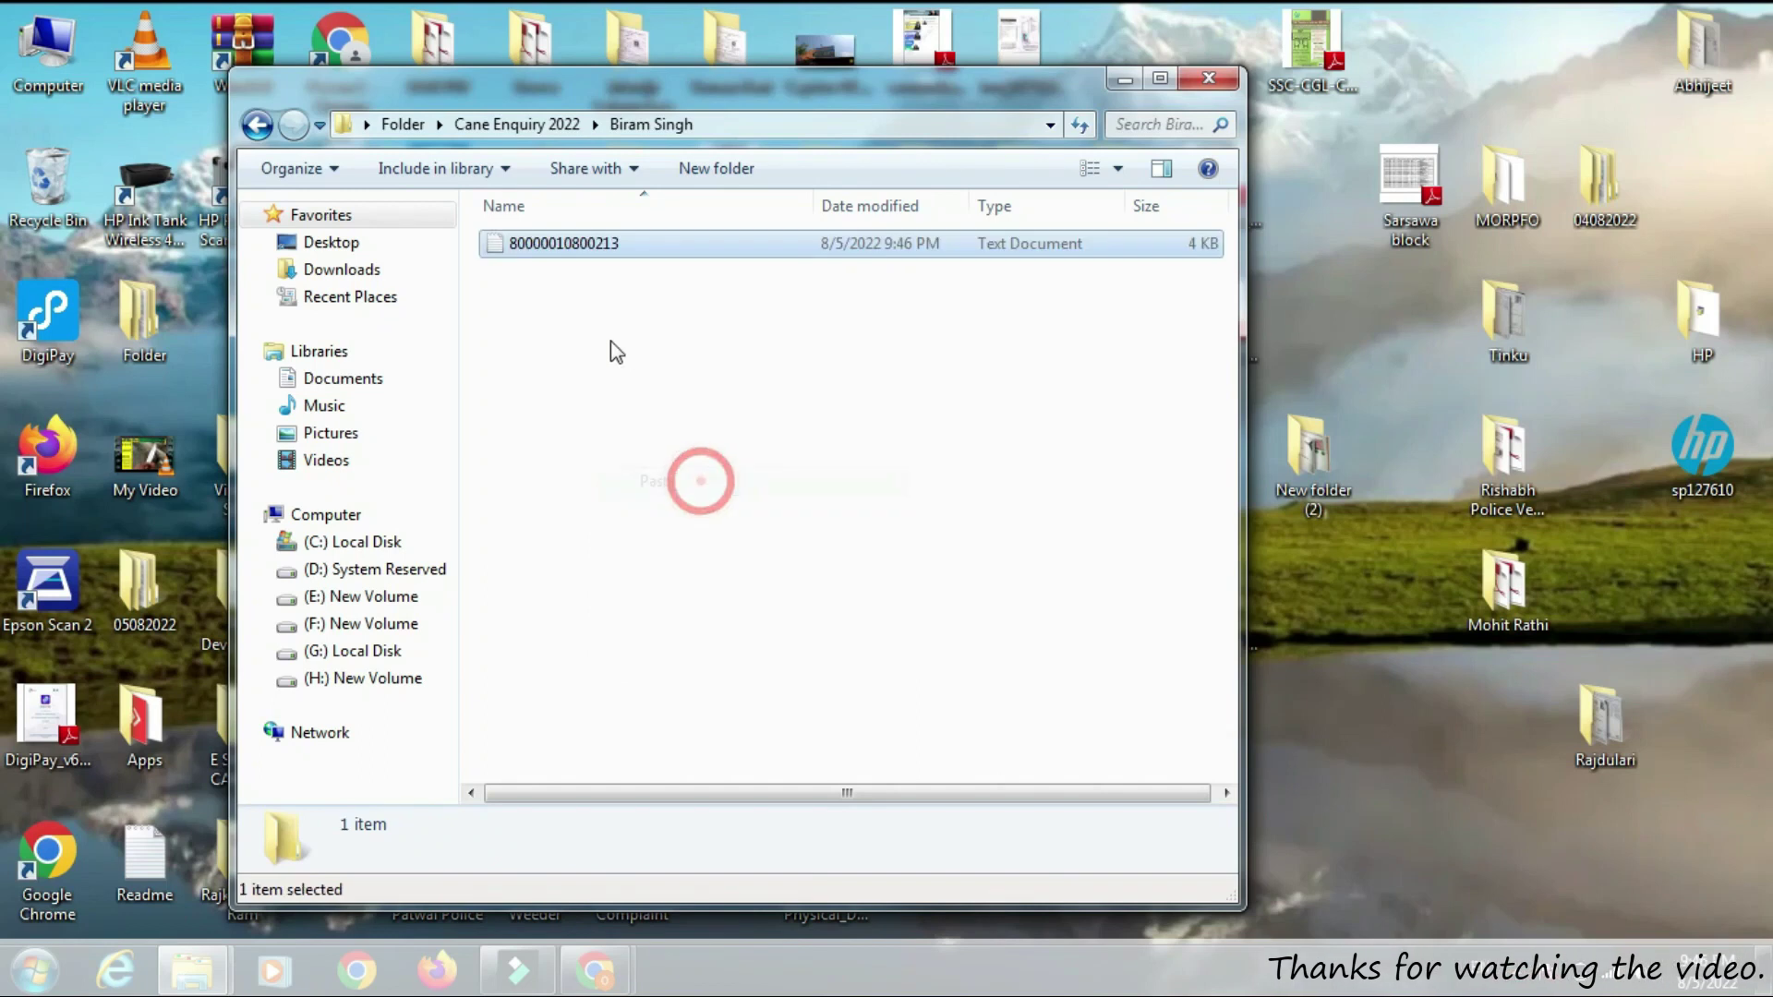
{"action": "double_click", "coordinate": [694, 247]}
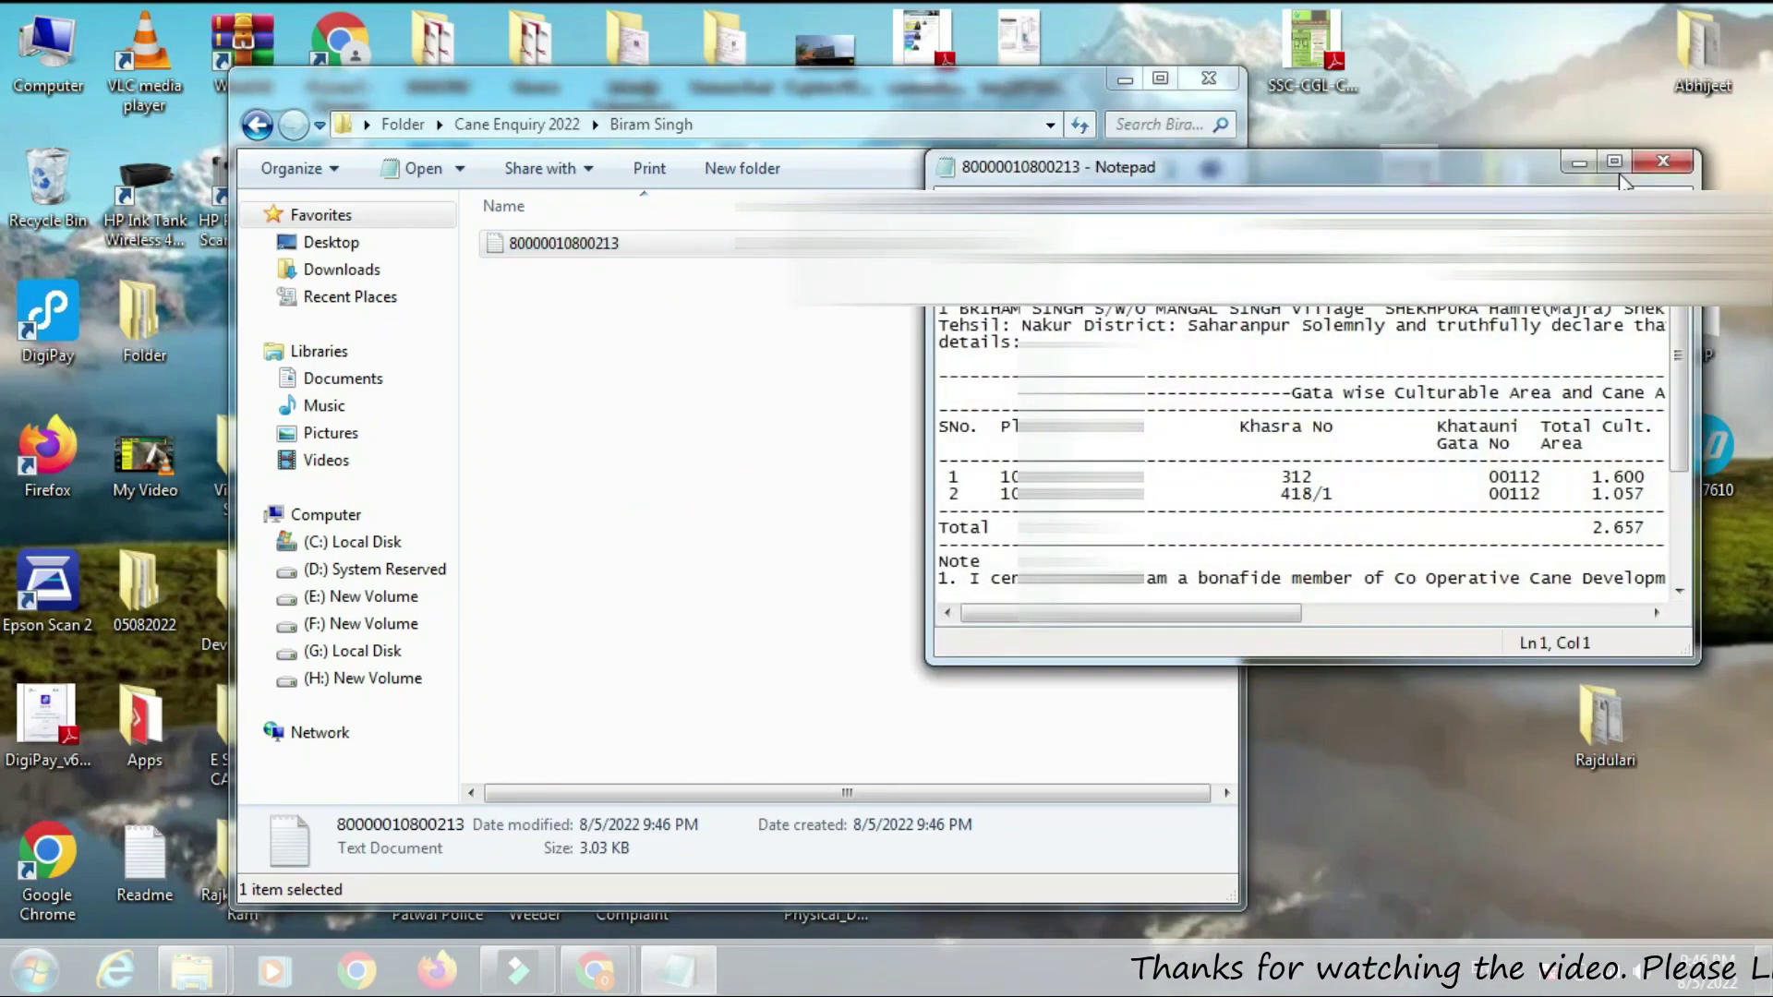
{"action": "left_click", "coordinate": [1615, 163]}
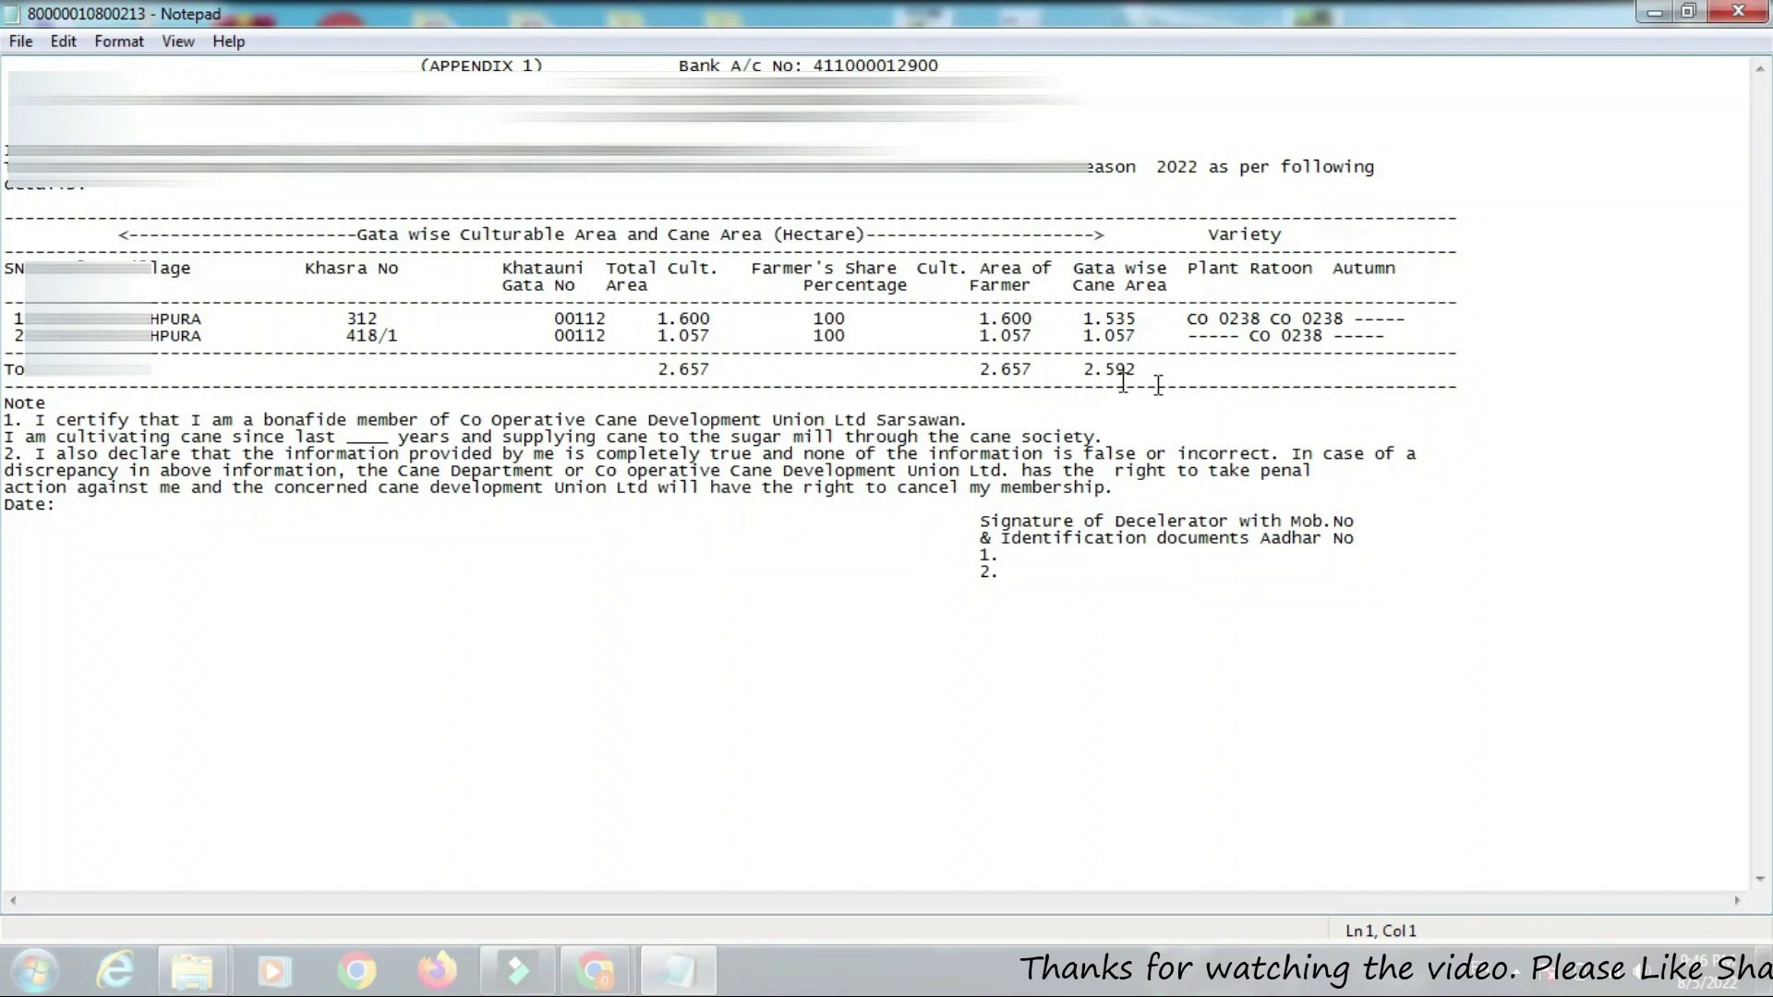
Open Notepad's Print dialog for the declaration file via File > Print
{"action": "left_click", "coordinate": [24, 45]}
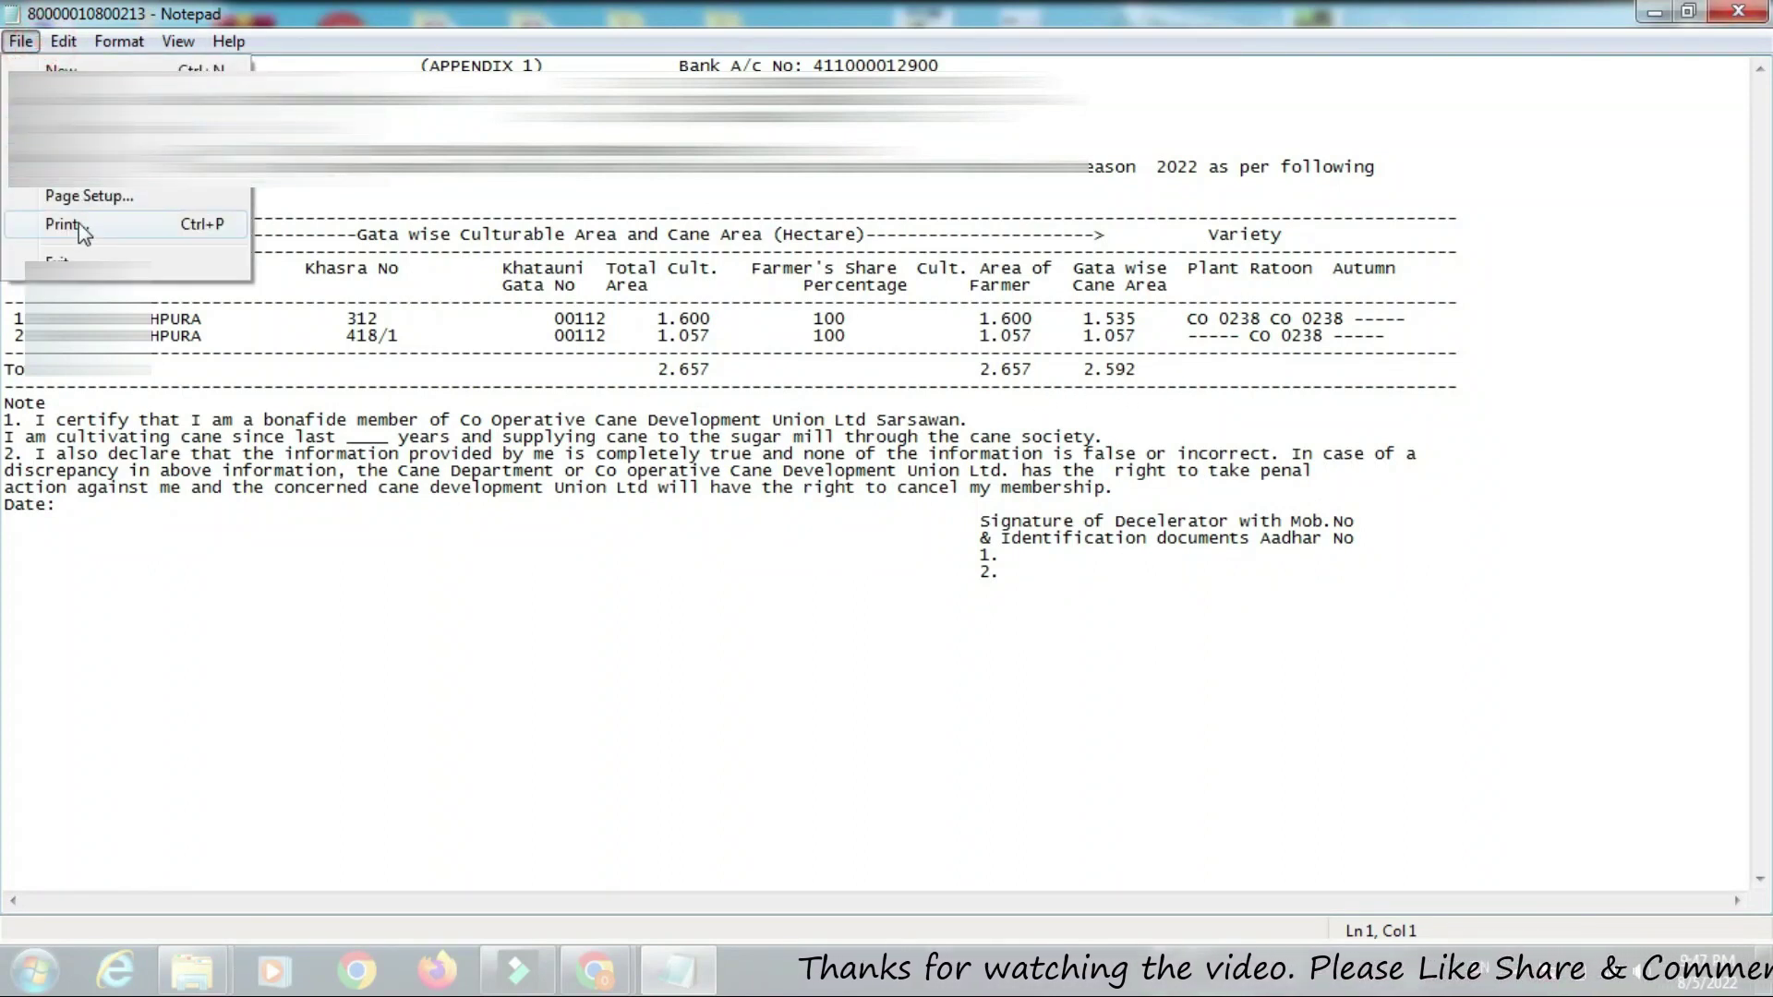
{"action": "left_click", "coordinate": [80, 224]}
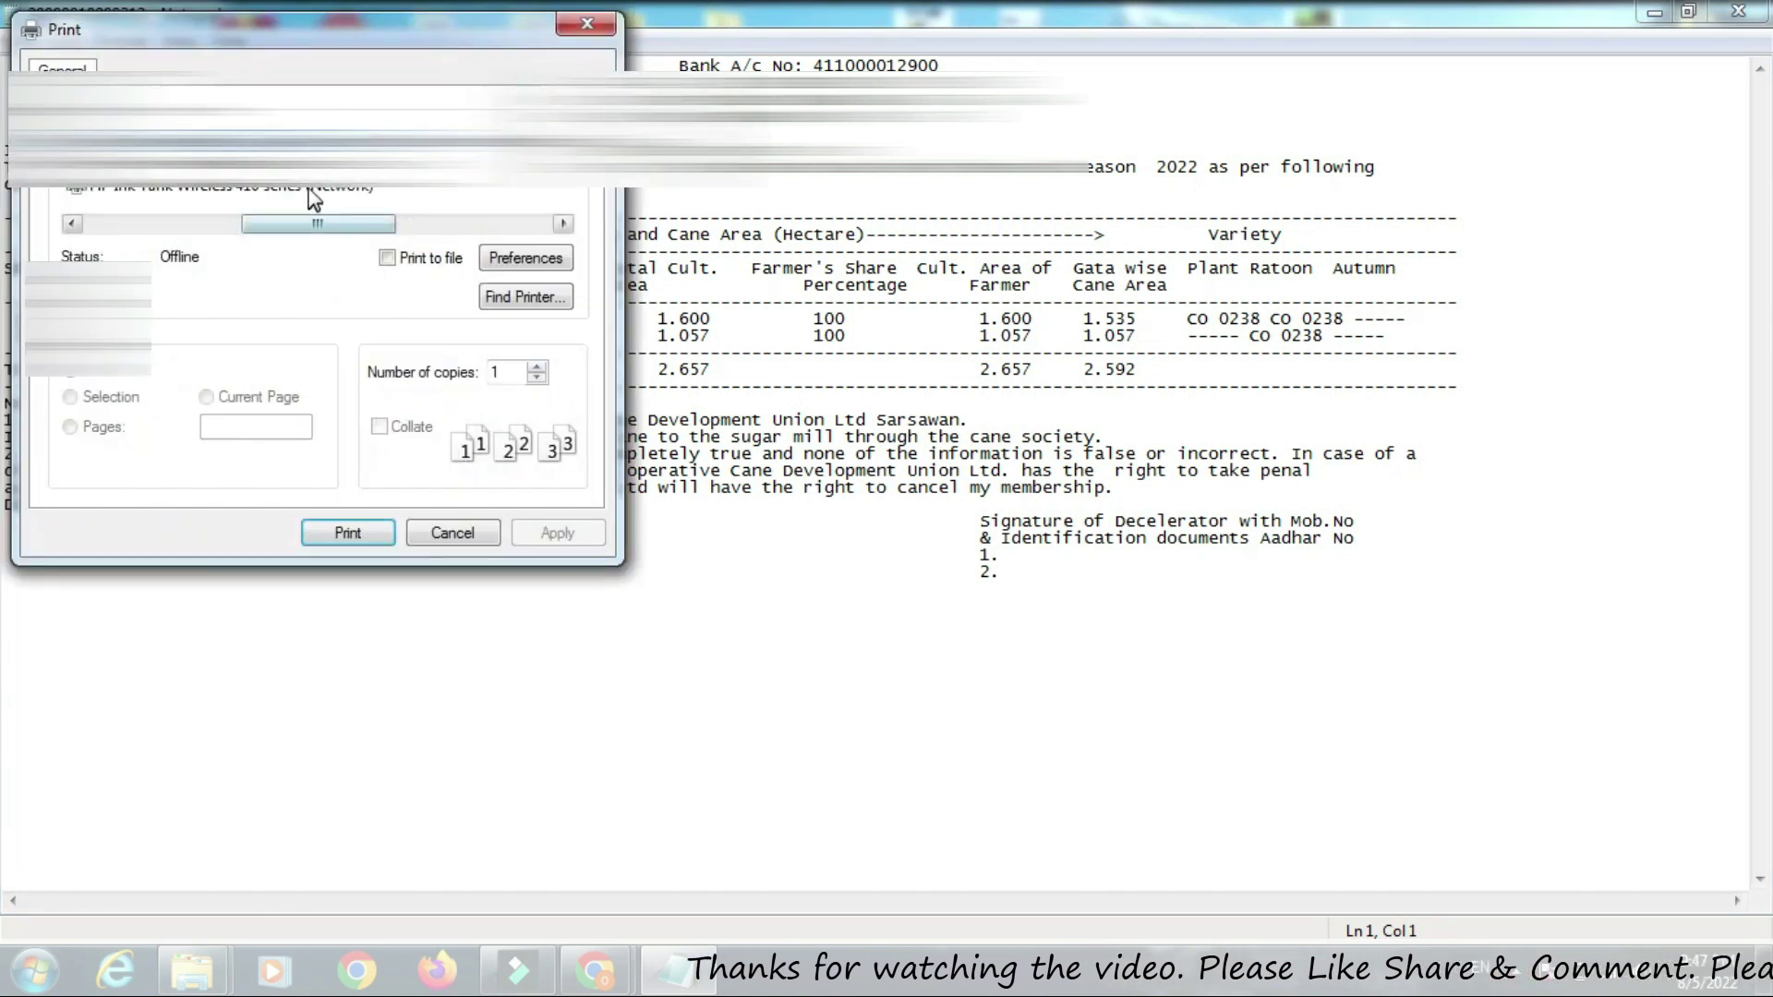